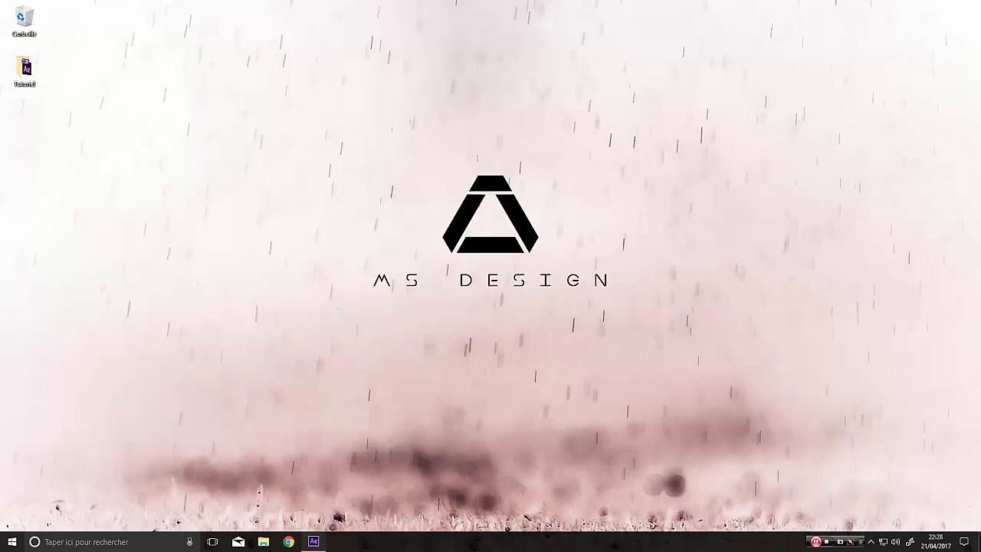
# Switch to After Effects and add a black 1920 x 1080 px solid named Light Leaks to the Template composition
pyautogui.click(313, 542)
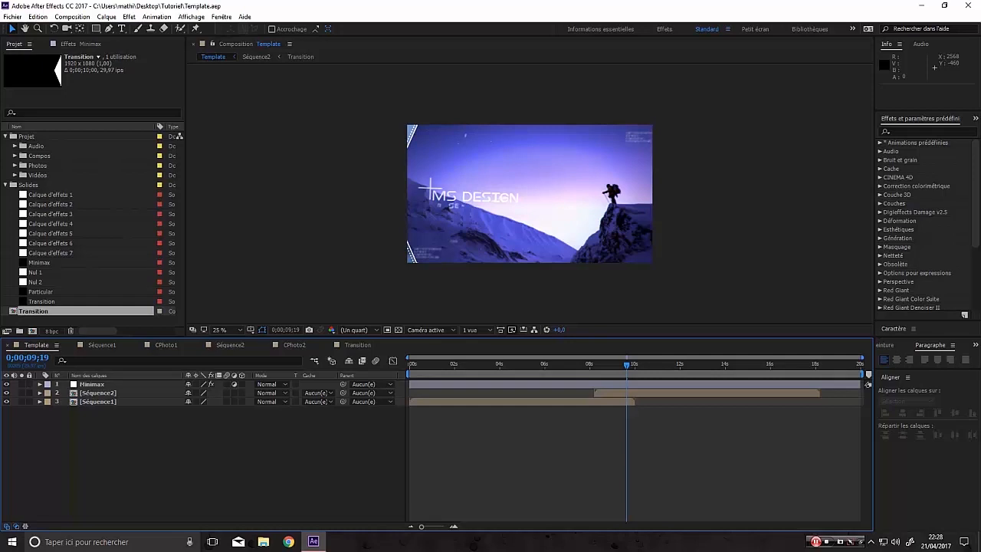
pyautogui.rightClick(103, 452)
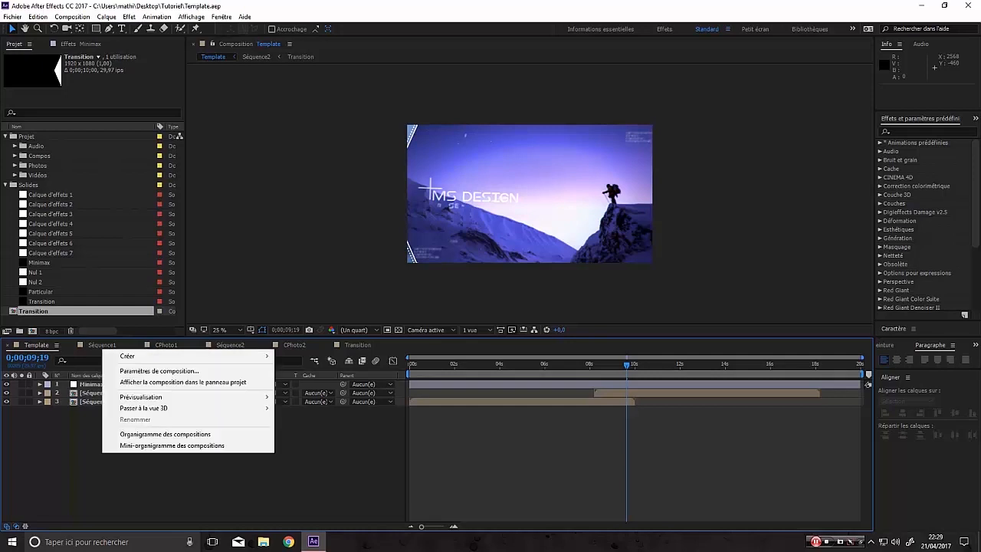
pyautogui.moveTo(191, 356)
pyautogui.click(299, 382)
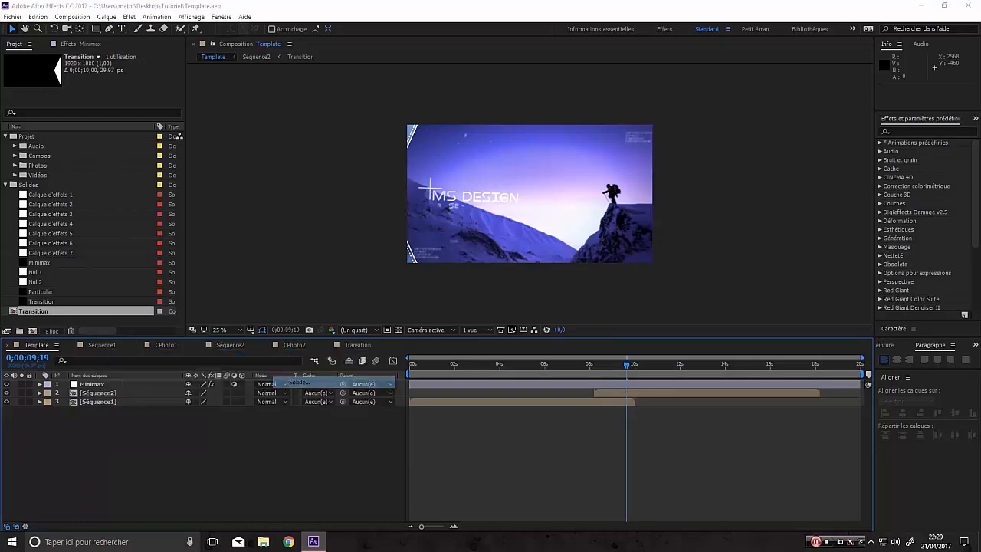
pyautogui.write('Li')
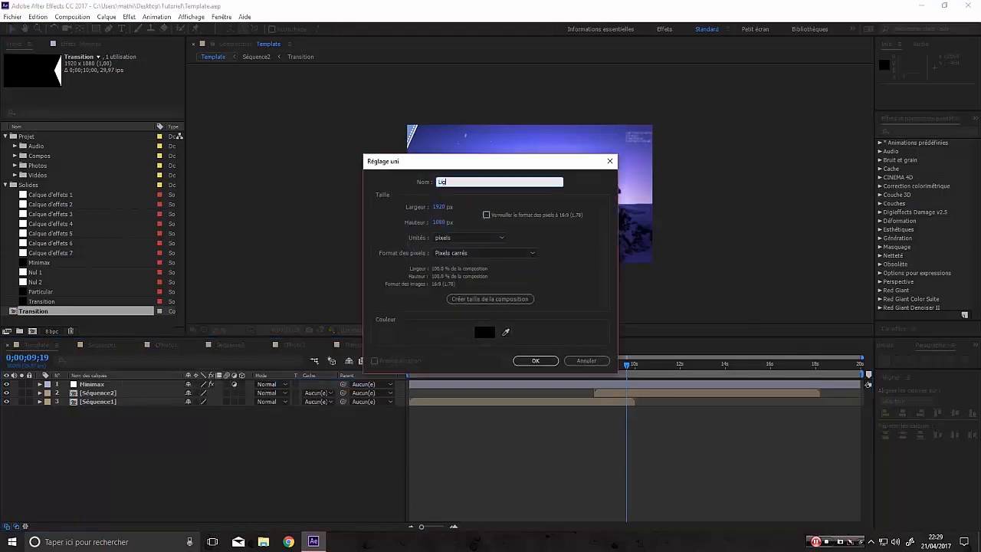
pyautogui.write('ght Leaks')
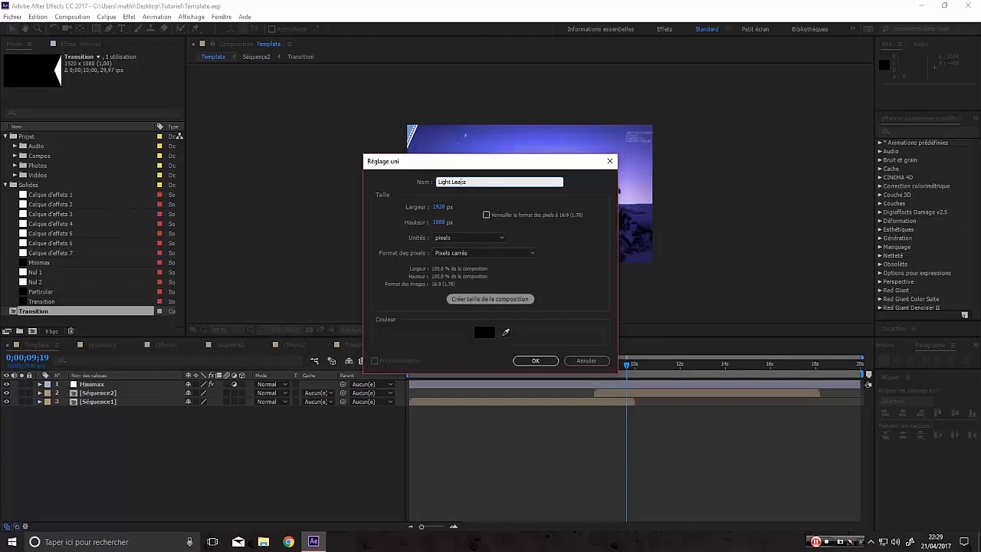
pyautogui.click(535, 360)
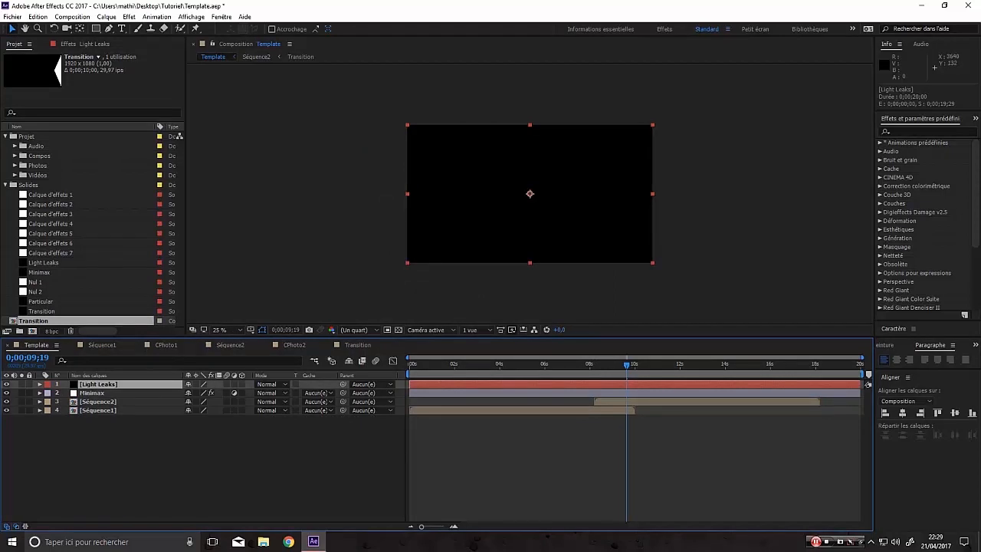
# Find the Bruit fractal effect and apply it to the Light Leaks layer
pyautogui.click(928, 132)
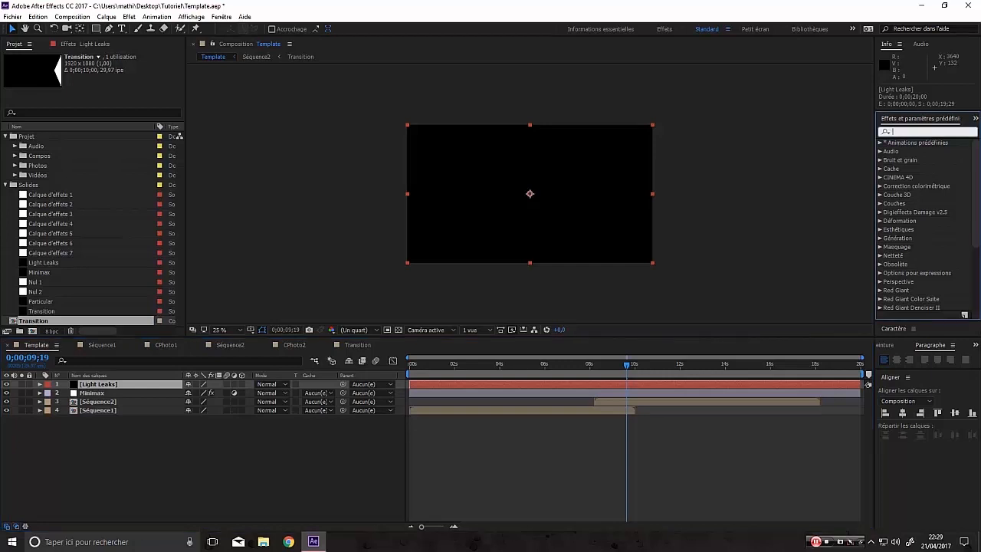
pyautogui.write('Buit')
pyautogui.press('BackSpace')
pyautogui.press('BackSpace')
pyautogui.press('BackSpace')
pyautogui.write('rul')
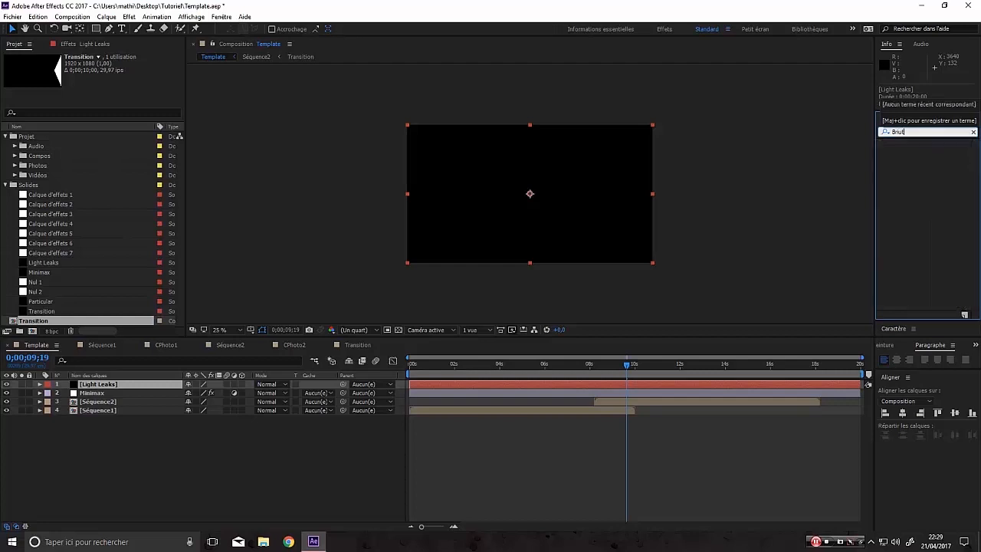
pyautogui.press('BackSpace')
pyautogui.press('BackSpace')
pyautogui.press('BackSpace')
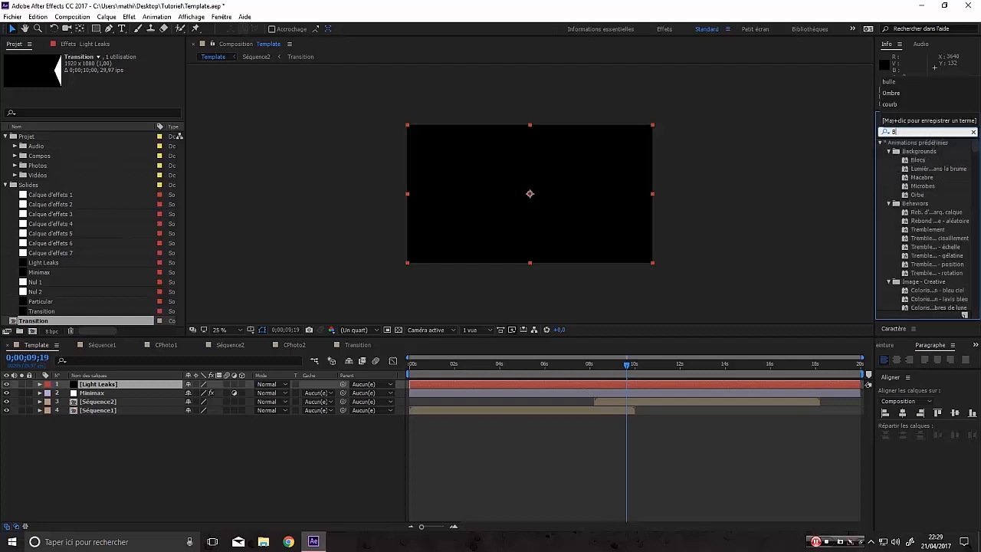
pyautogui.write('ruit')
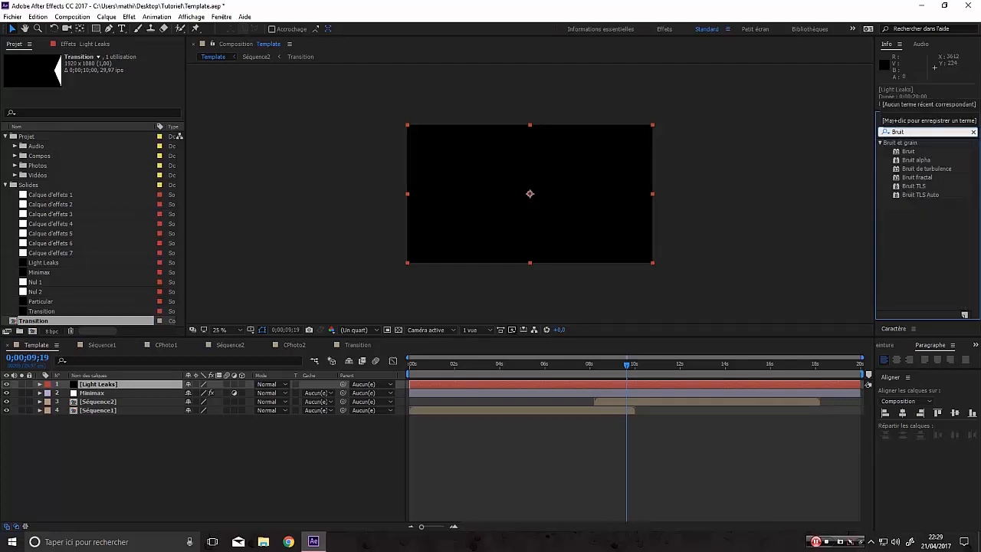
pyautogui.moveTo(917, 177); pyautogui.dragTo(99, 385)
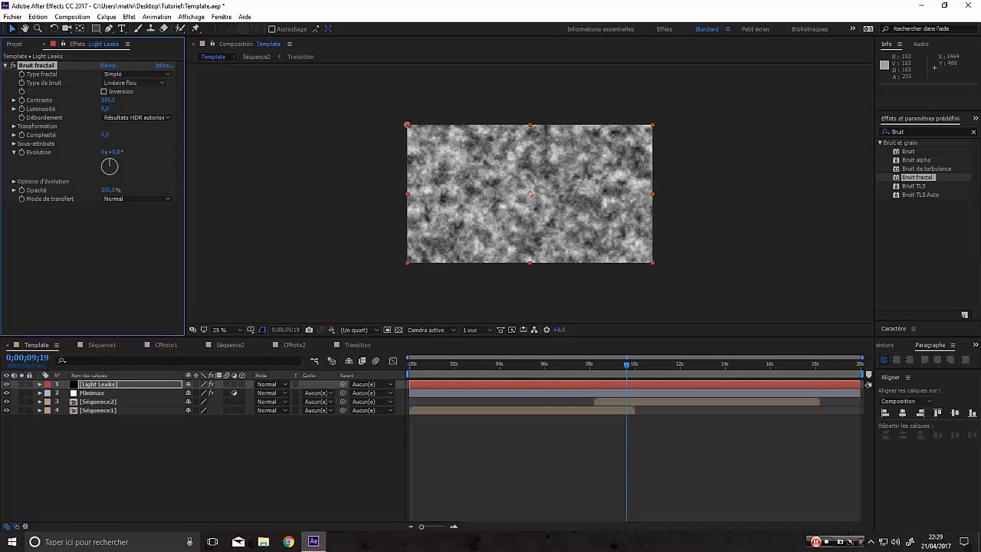
# Set the Bruit fractal effect's fractal type to Dynamique progressif and its noise type to Spline
pyautogui.click(134, 74)
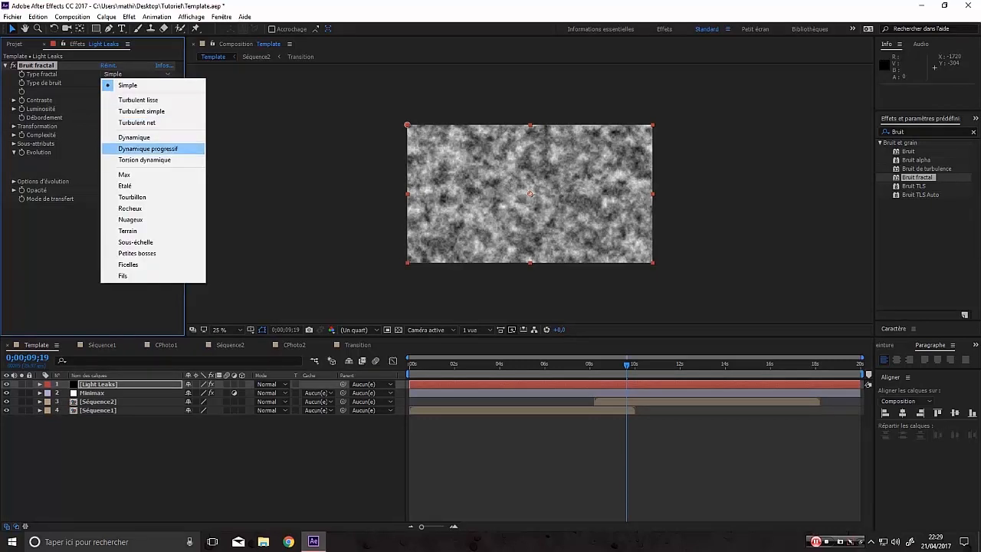
pyautogui.click(148, 148)
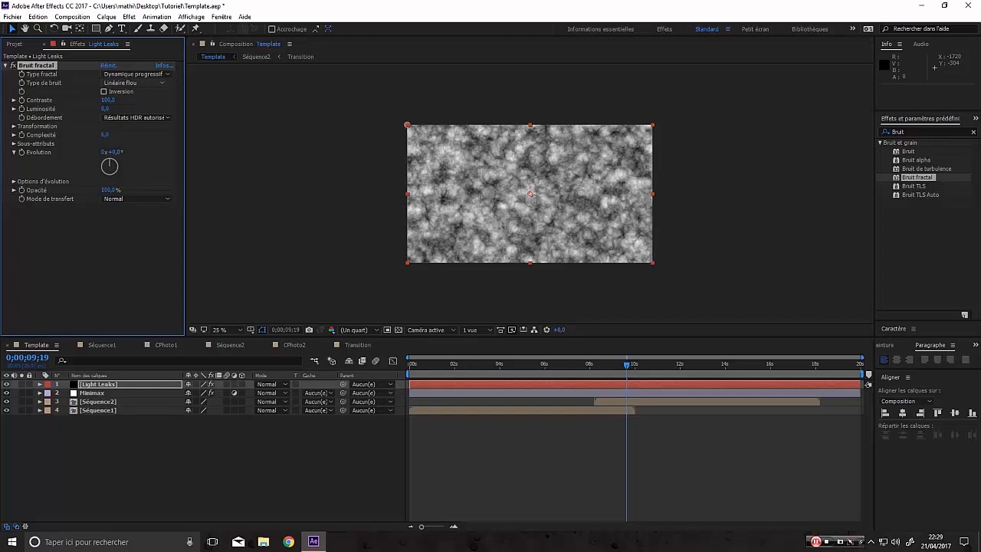
pyautogui.click(134, 83)
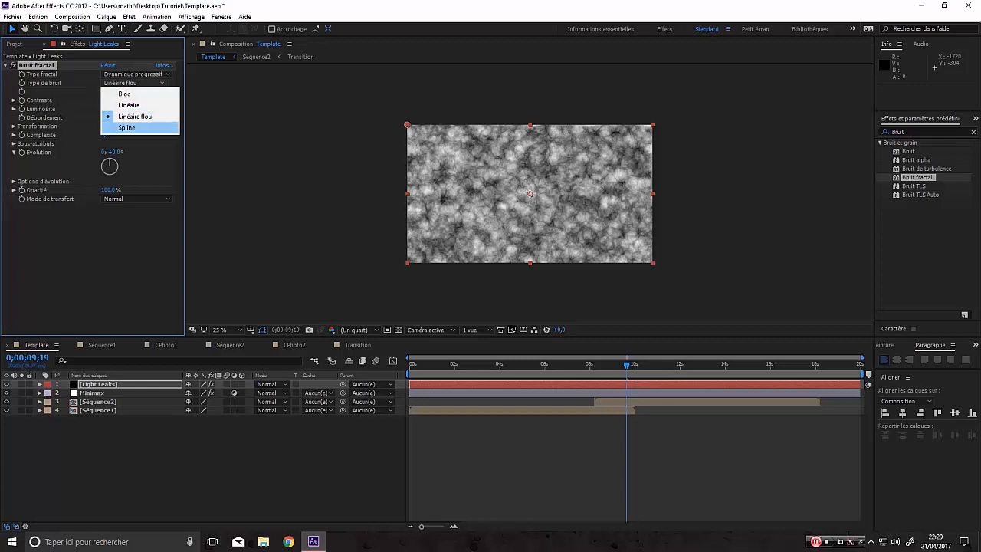
pyautogui.click(127, 127)
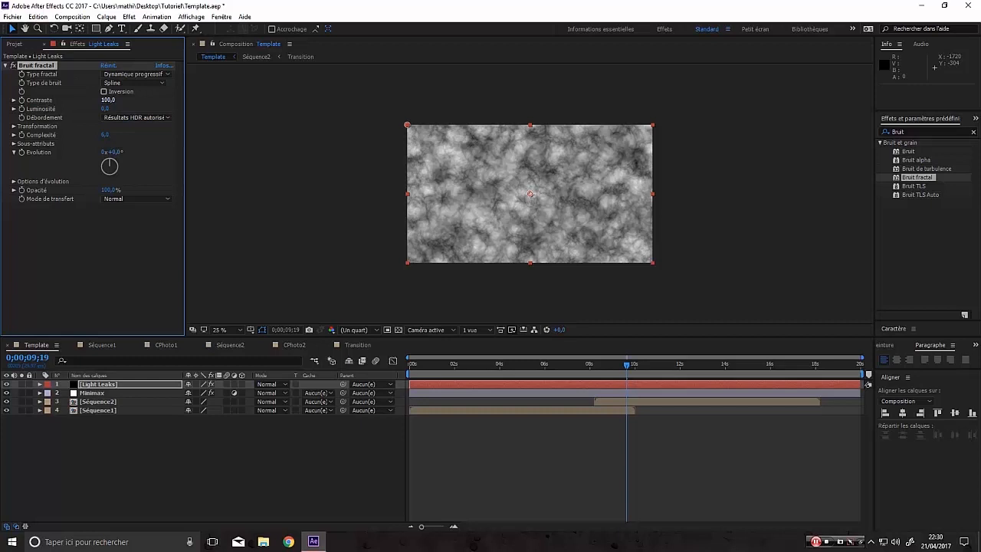
# Set the fractal noise contrast to about 306 and brightness to -45, keeping overflow at Résultats HDR autorisés
pyautogui.moveTo(108, 100); pyautogui.dragTo(249, 100)
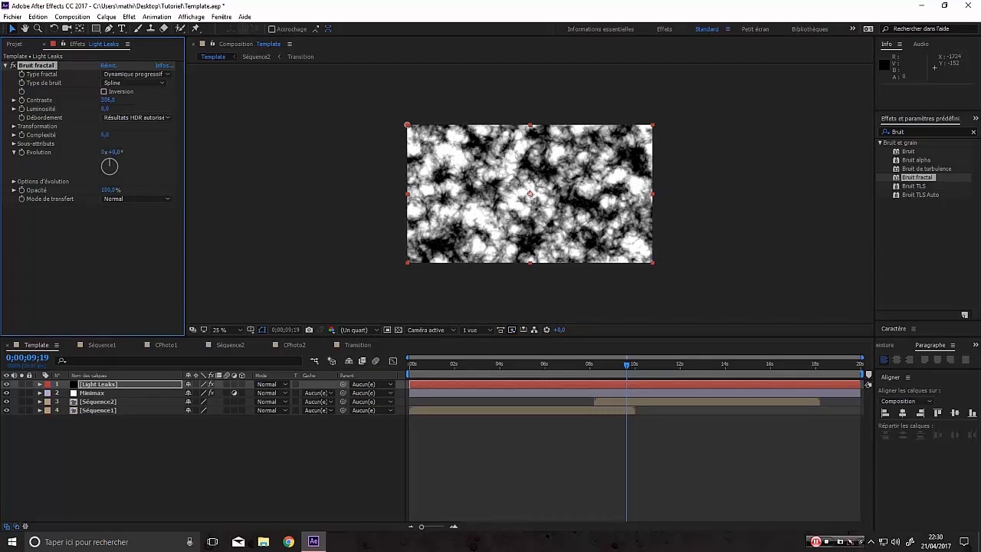
pyautogui.moveTo(105, 109); pyautogui.dragTo(84, 109)
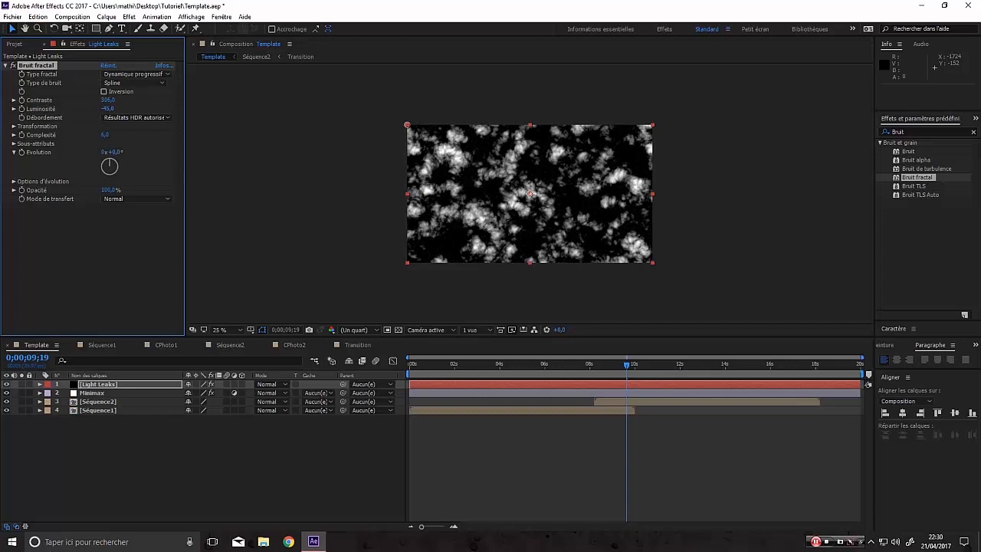
pyautogui.click(137, 118)
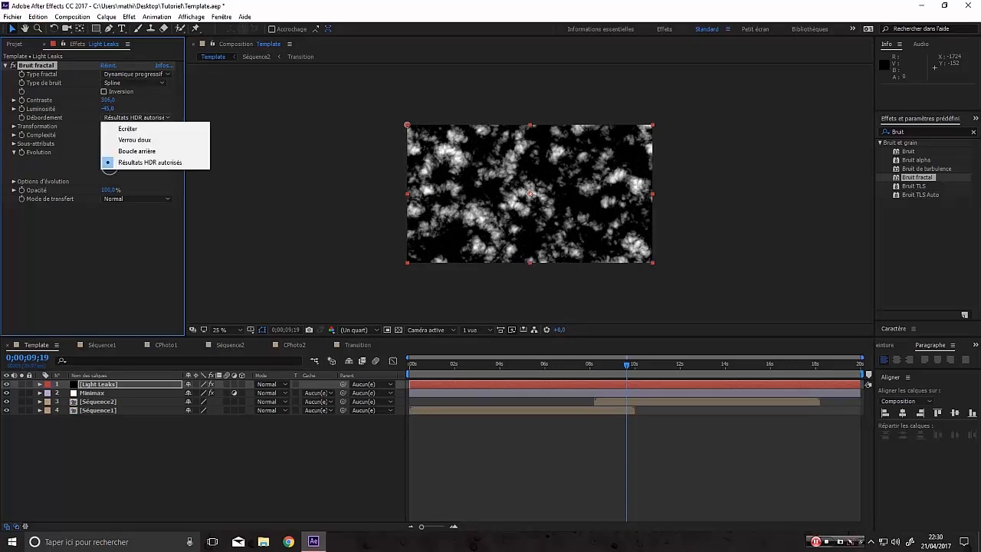
pyautogui.click(150, 163)
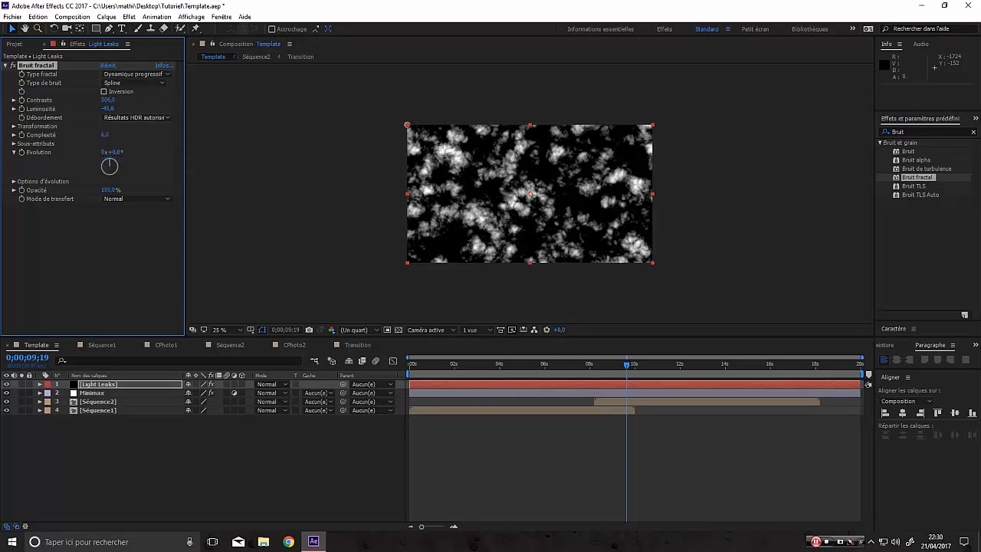
# Set the complexity of the fractal noise to 1
pyautogui.click(105, 134)
pyautogui.press('capslock')
pyautogui.write('1')
pyautogui.press('Return')
pyautogui.press('capslock')
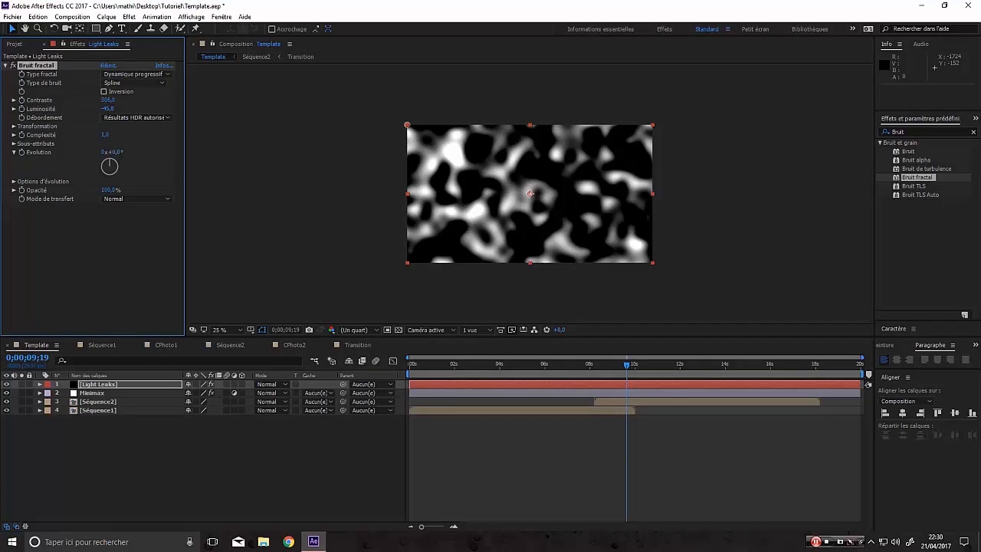
# Set the scale in the fractal noise transformation settings to 900
pyautogui.click(14, 145)
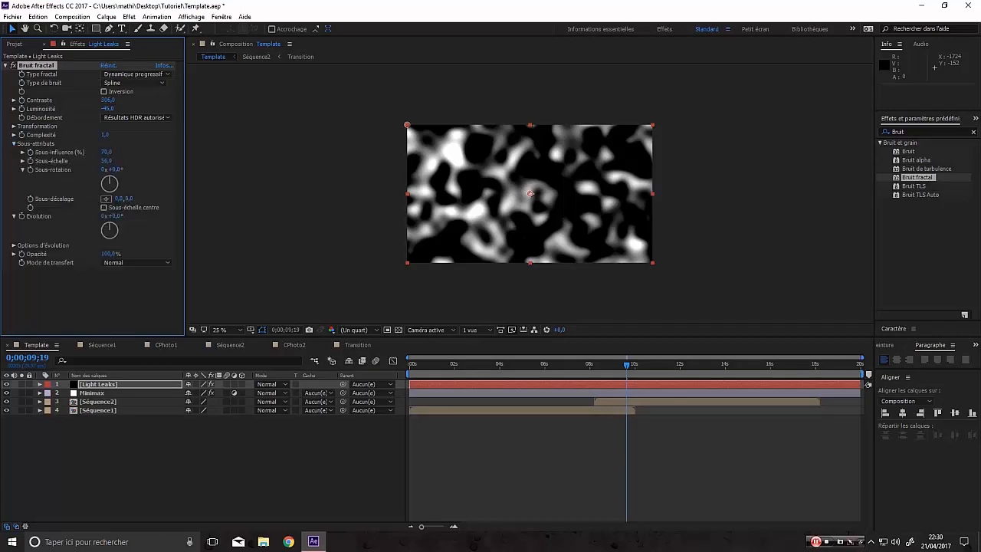
pyautogui.click(14, 144)
pyautogui.click(14, 126)
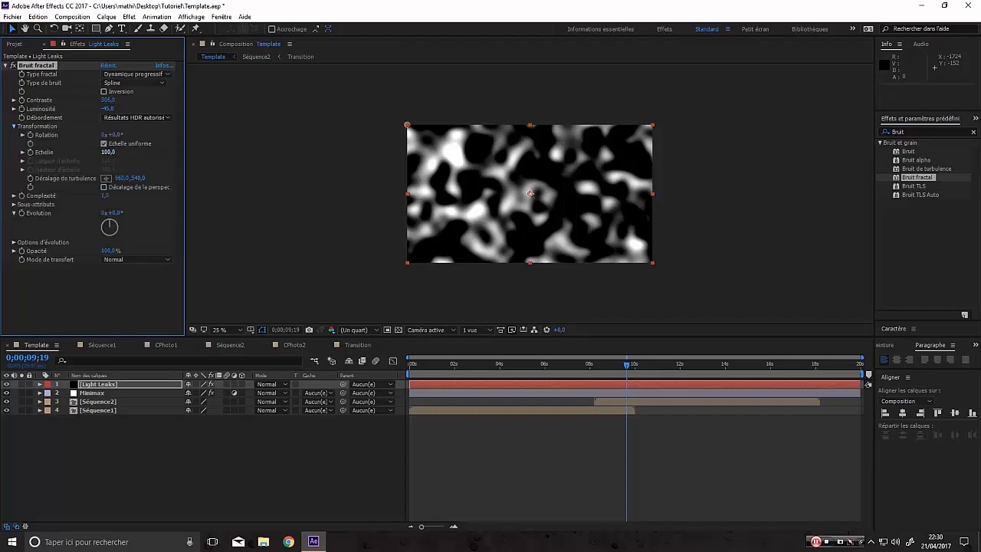
pyautogui.click(108, 152)
pyautogui.write('900')
pyautogui.press('Return')
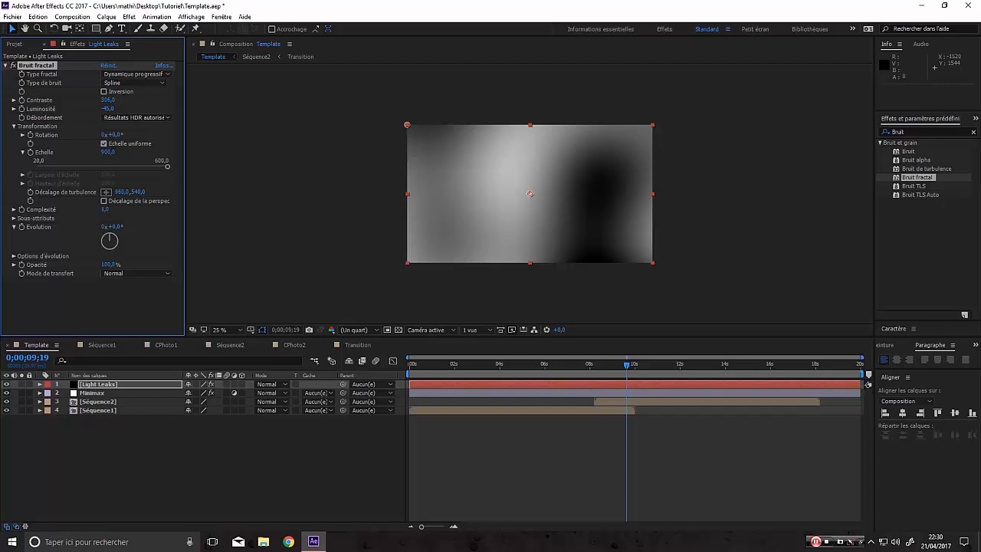
# Animate the fractal noise Evolution property with the expression time*200
pyautogui.keyDown('alt'); pyautogui.click(22, 227); pyautogui.keyUp('alt')
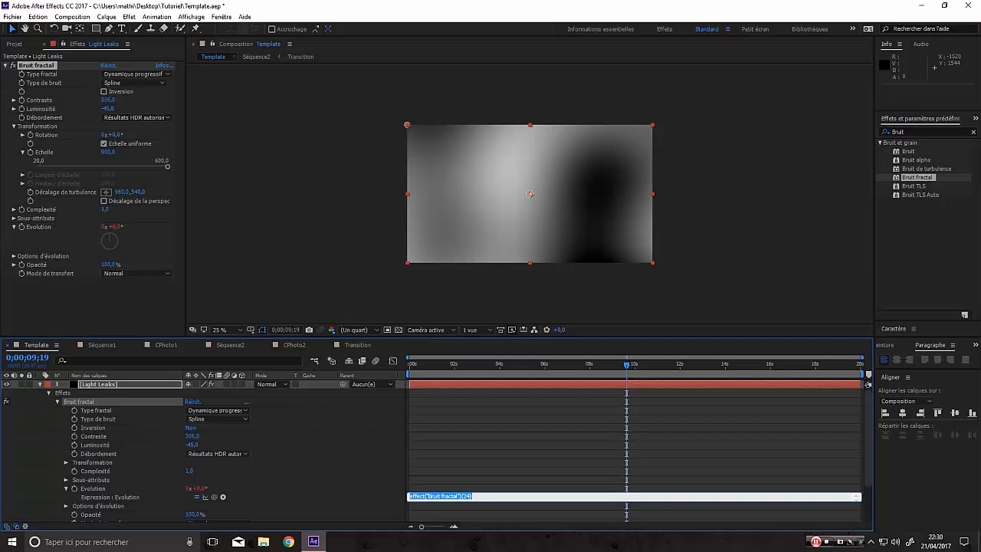
pyautogui.press('BackSpace')
pyautogui.write('time')
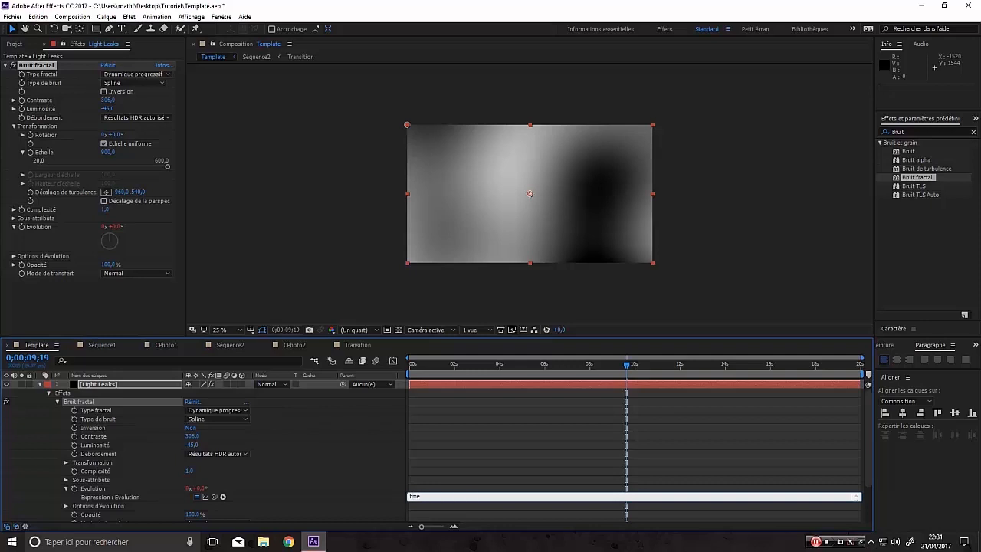
pyautogui.write('*200')
pyautogui.press('Return')
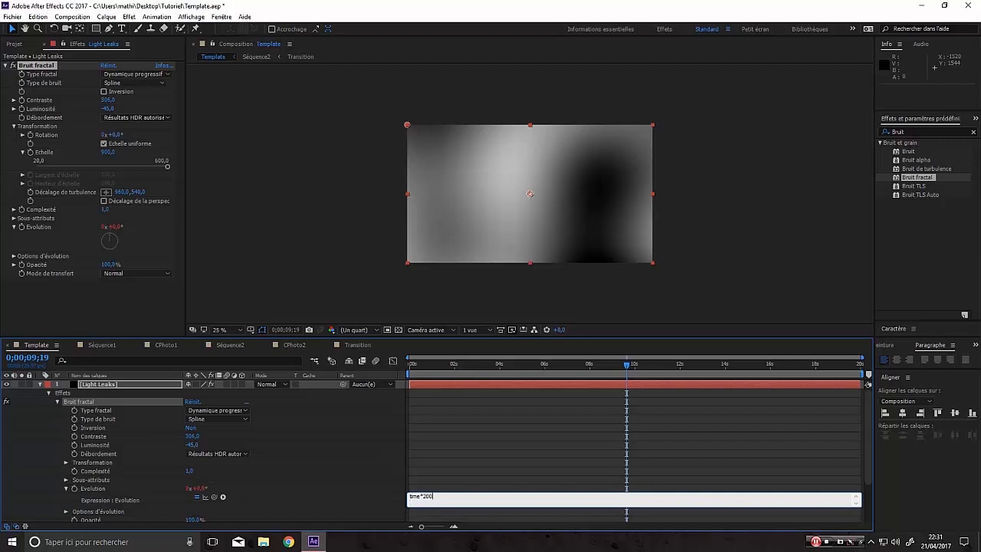
pyautogui.click(462, 454)
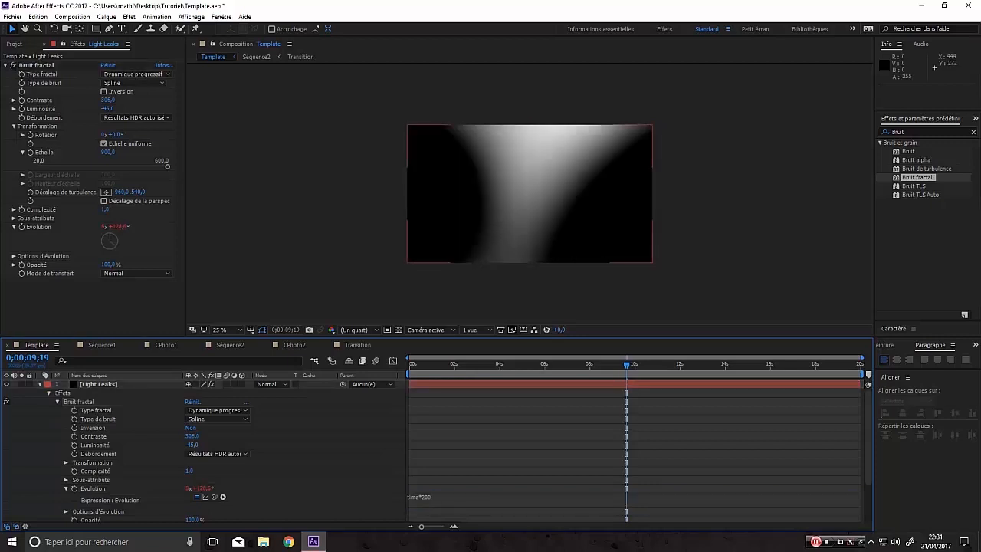
# Preview the animated fractal noise in the composition and check its evolution options
pyautogui.press('space')
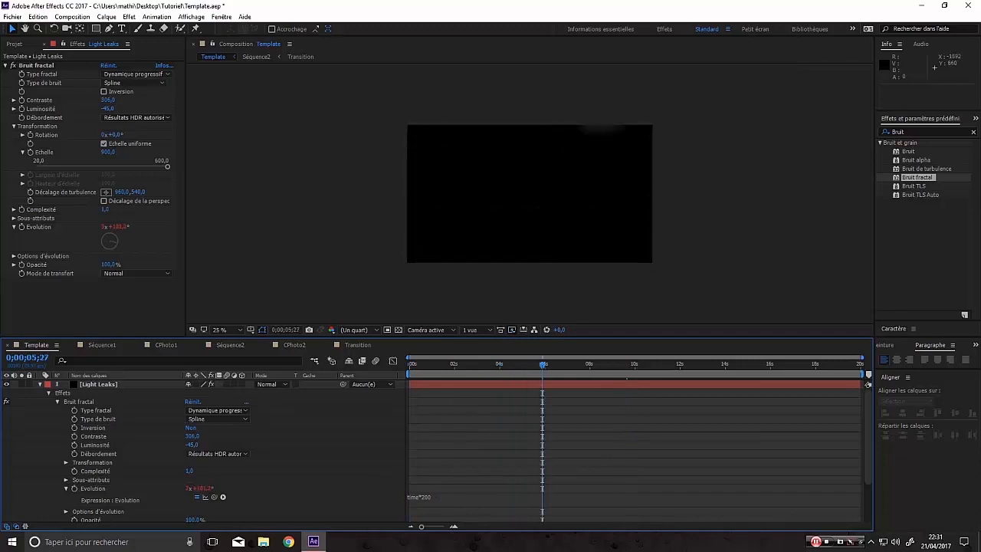
pyautogui.click(13, 256)
pyautogui.click(14, 256)
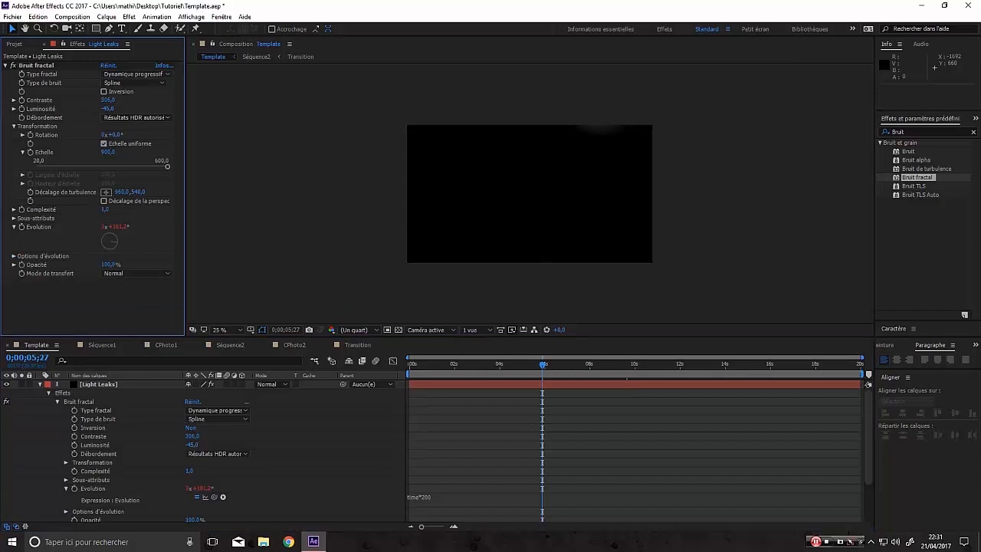
# Find the Teinte/Saturation effect and add it to the Light Leaks layer below Bruit fractal
pyautogui.click(912, 132)
pyautogui.write('Teinte')
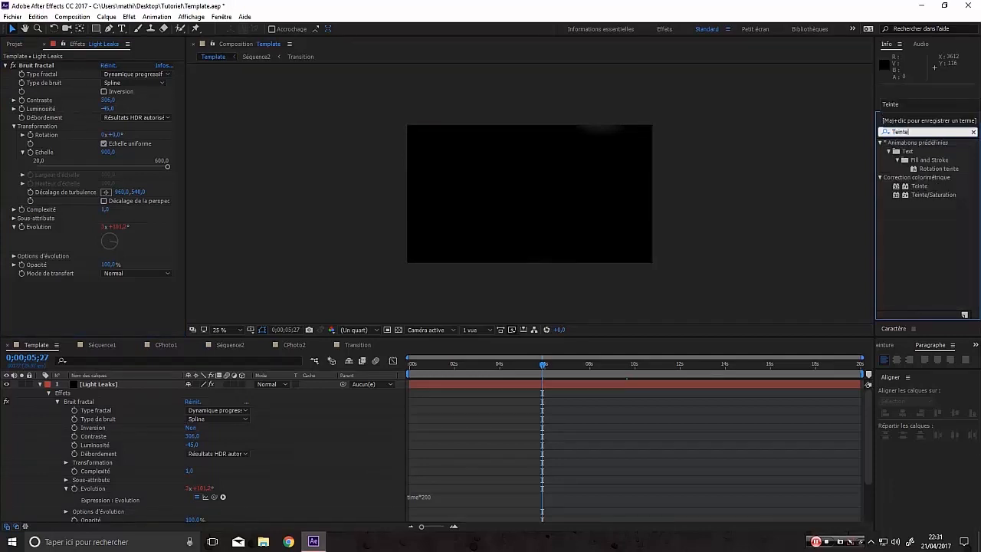
pyautogui.moveTo(932, 195); pyautogui.dragTo(69, 296)
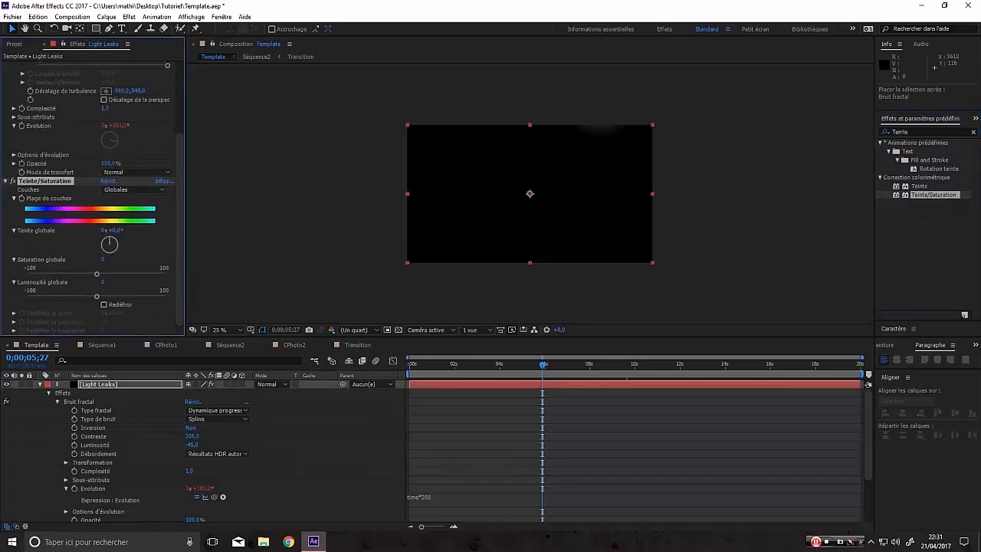
pyautogui.click(134, 189)
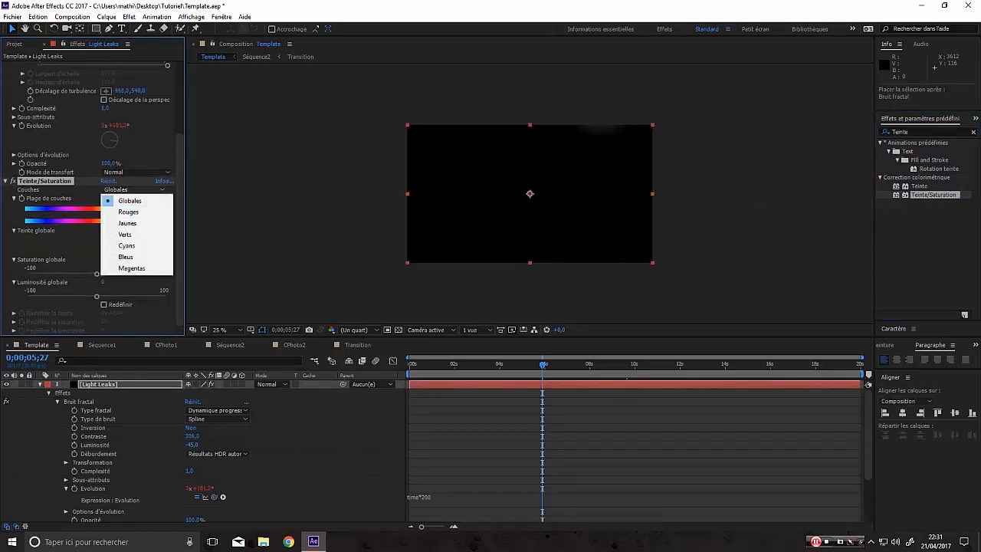
pyautogui.click(57, 246)
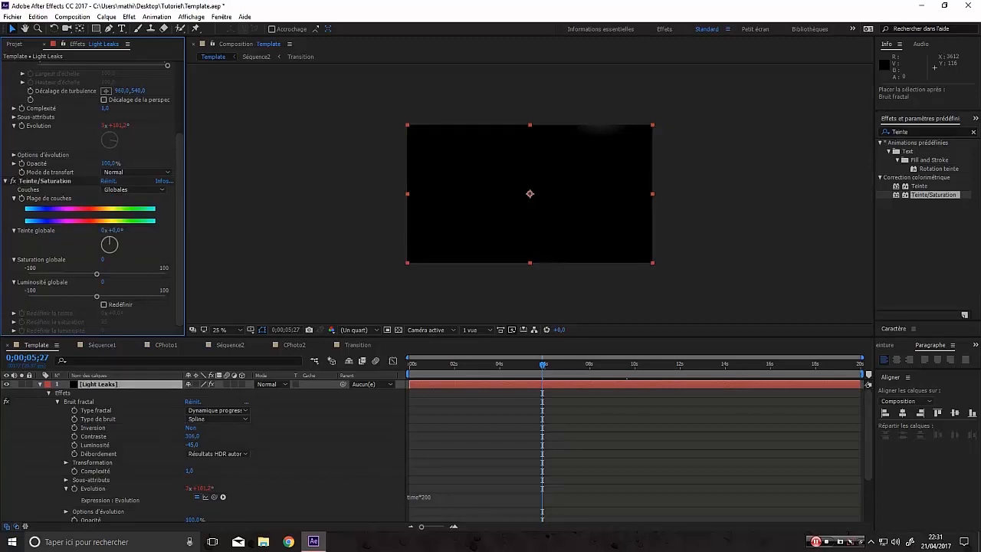
# Enable Redéfinir in the Teinte/Saturation effect and set the colorize hue to 33°
pyautogui.click(103, 305)
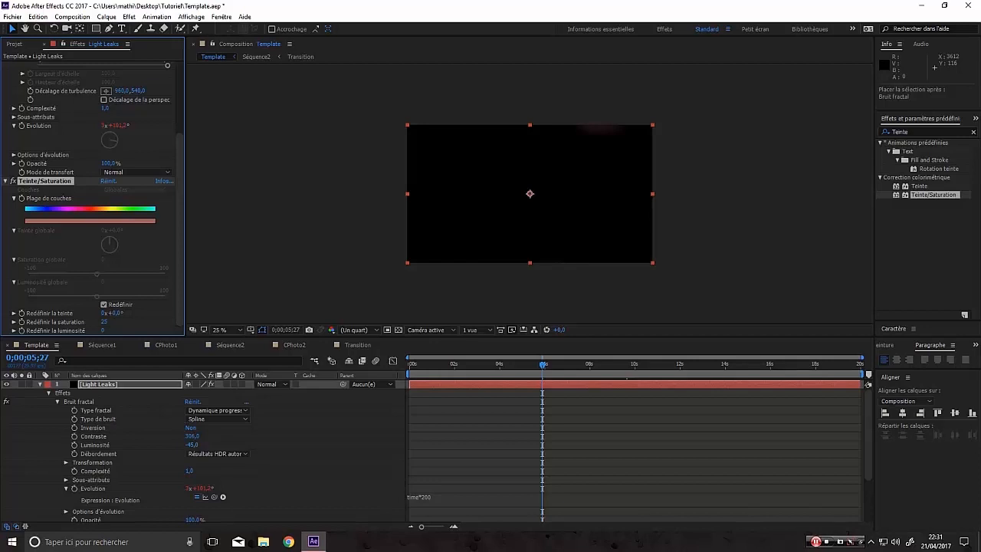
pyautogui.moveTo(117, 313); pyautogui.dragTo(142, 313)
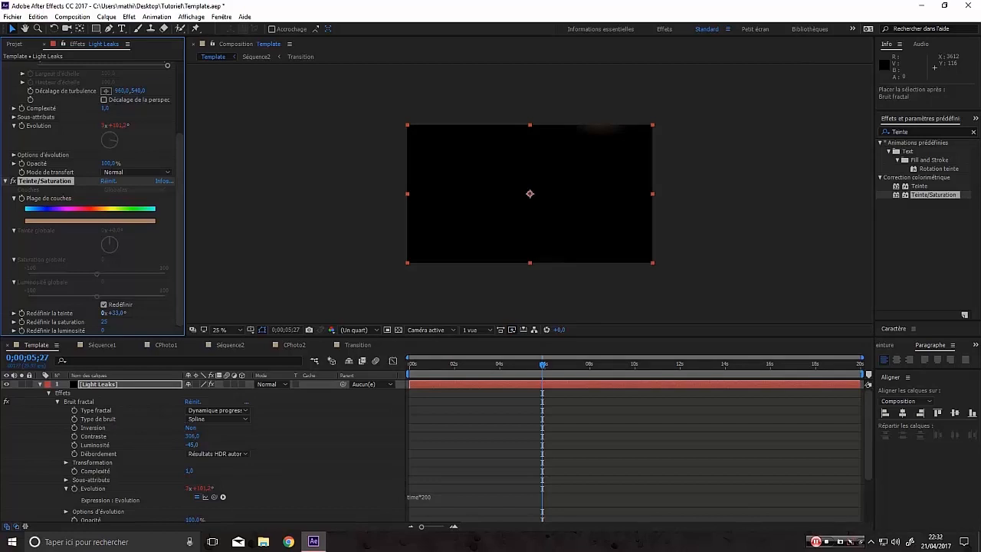
# Set the Teinte/Saturation colorize hue of the Light Leaks layer to 25°
pyautogui.click(105, 313)
pyautogui.write('2')
pyautogui.press('Return')
pyautogui.click(104, 313)
pyautogui.write('0')
pyautogui.press('Return')
pyautogui.moveTo(116, 313); pyautogui.dragTo(123, 312)
# Set the colorize saturation to 55 and lightness to 5, judging the color on the frame at 0;00;03;25
pyautogui.click(105, 322)
pyautogui.click(151, 322)
pyautogui.click(496, 364)
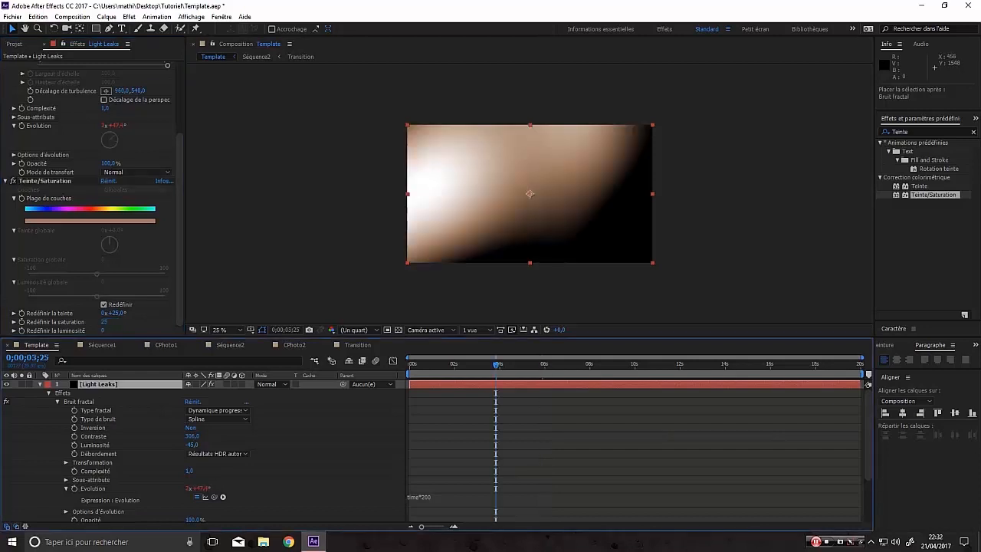
pyautogui.moveTo(104, 322)
pyautogui.mouseDown()
pyautogui.moveTo(123, 322)
pyautogui.moveTo(107, 331)
pyautogui.mouseUp()
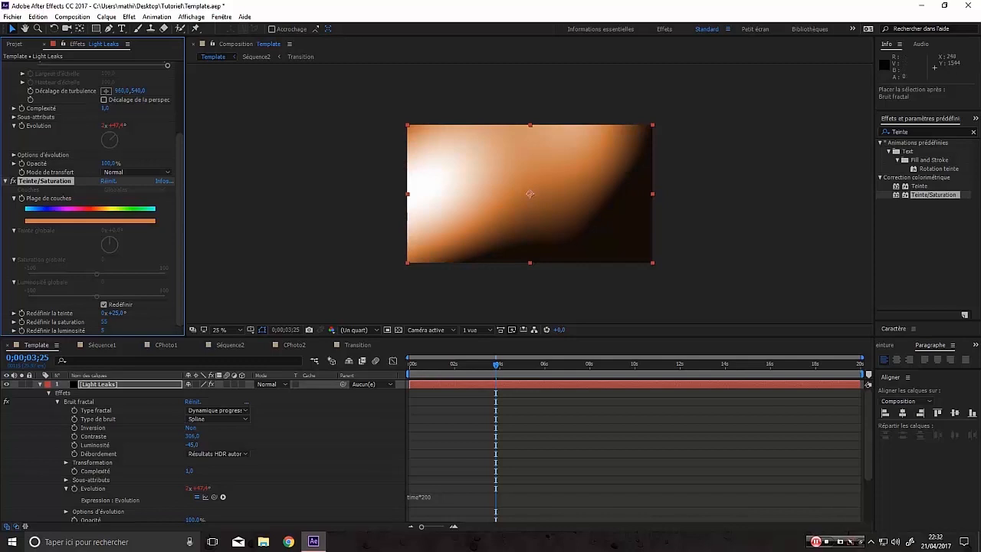
# Set the Light Leaks layer's blending mode to Addition and collapse its properties
pyautogui.click(268, 384)
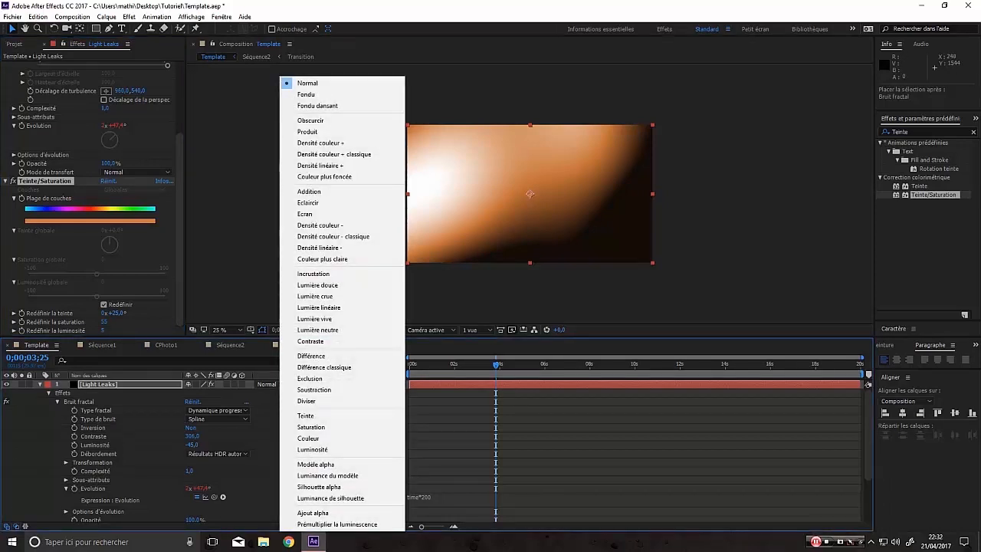
pyautogui.click(322, 191)
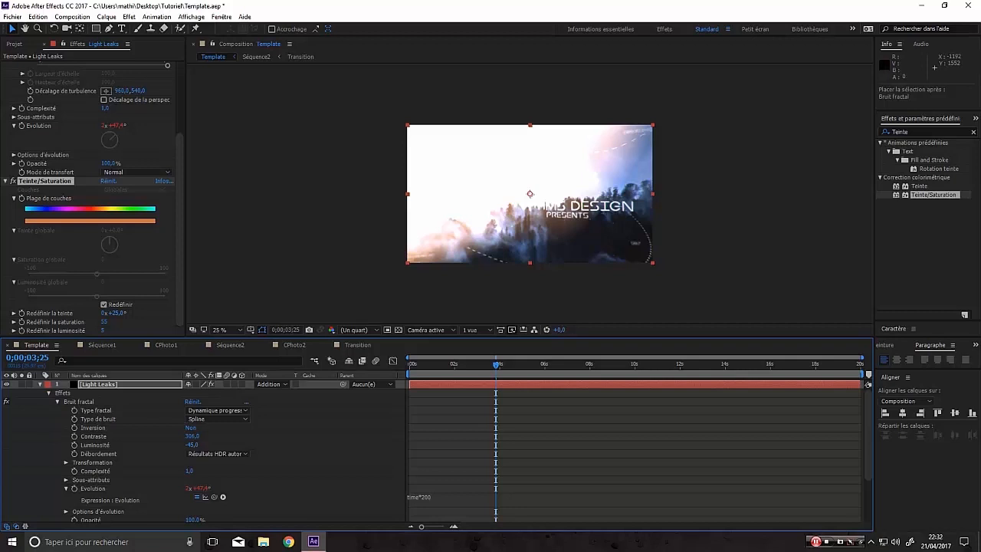
pyautogui.click(40, 384)
pyautogui.click(98, 384)
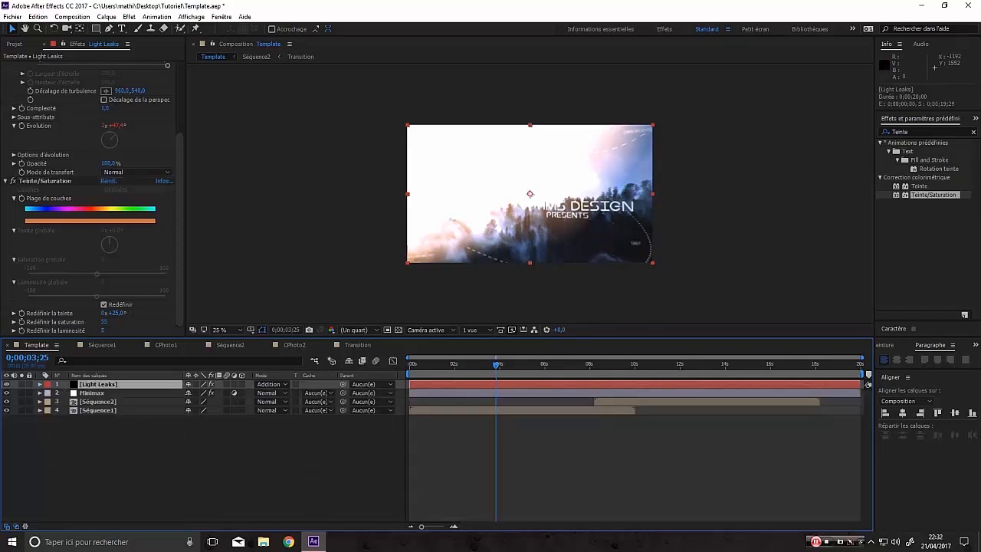
# Reveal the Light Leaks layer's opacity, try 25% and a lower value, and settle on 30%
pyautogui.press('t')
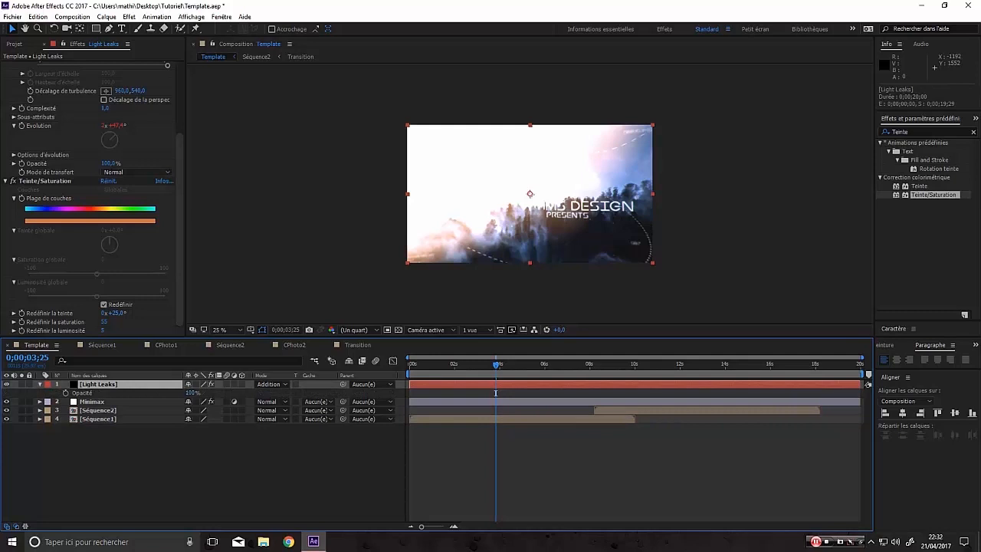
pyautogui.click(191, 393)
pyautogui.write('25')
pyautogui.press('Return')
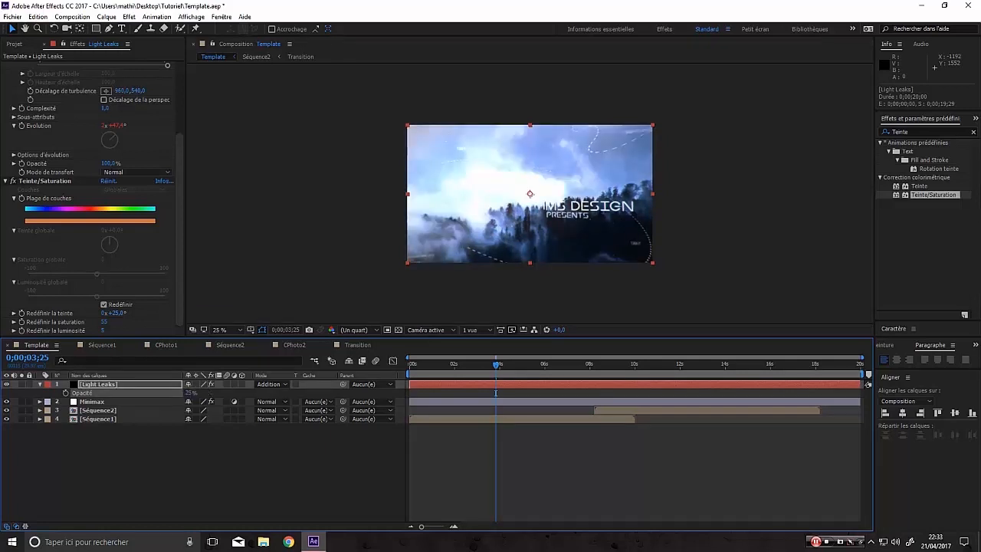
pyautogui.click(191, 393)
pyautogui.write('"à')
pyautogui.press('Return')
pyautogui.click(189, 393)
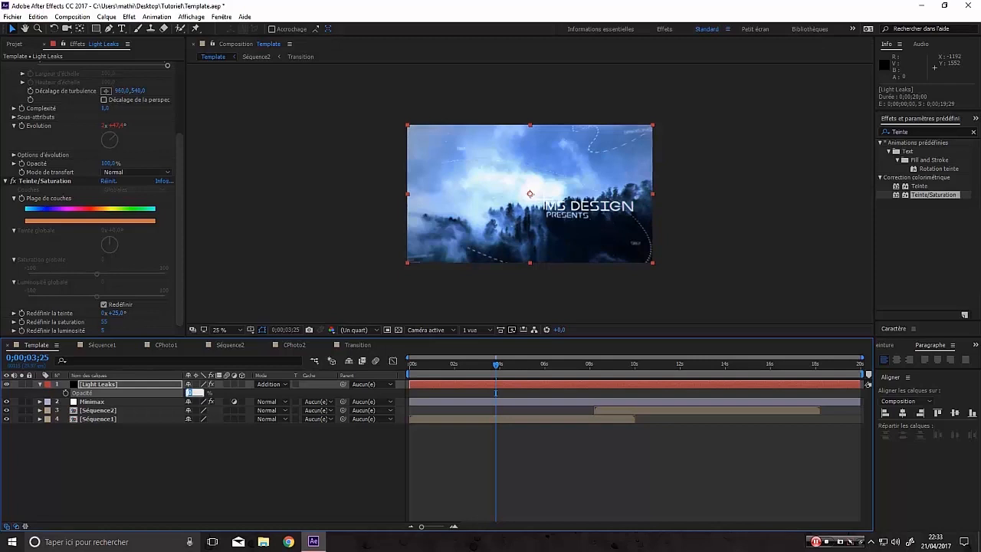
pyautogui.write('30')
pyautogui.press('Return')
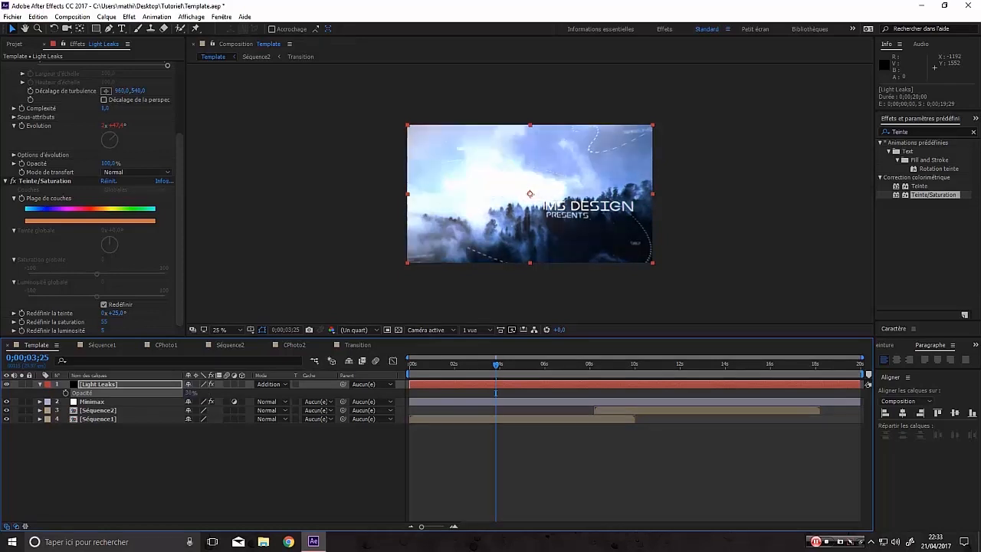
# Preview the light leaks over both sequences of the composition and deselect the layer
pyautogui.click(471, 365)
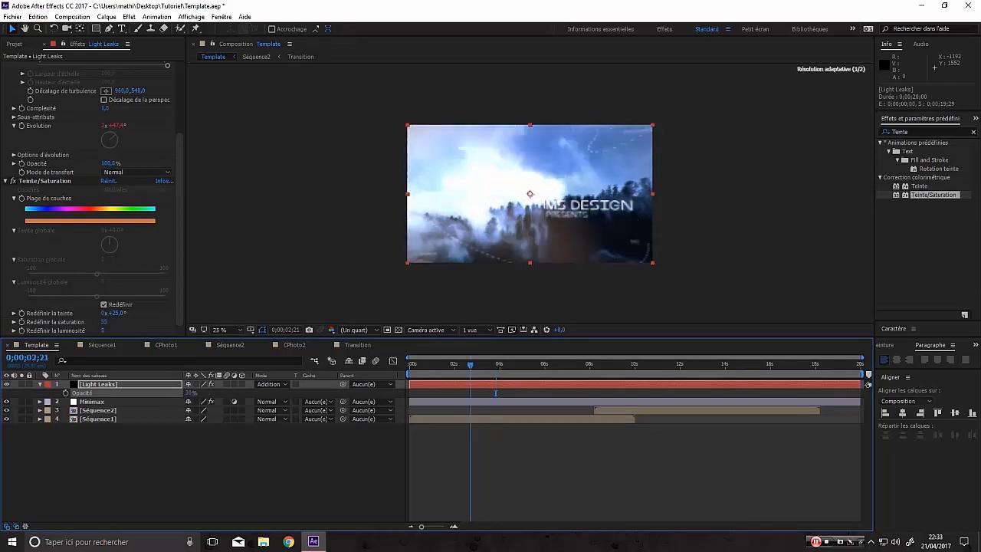
pyautogui.press('space')
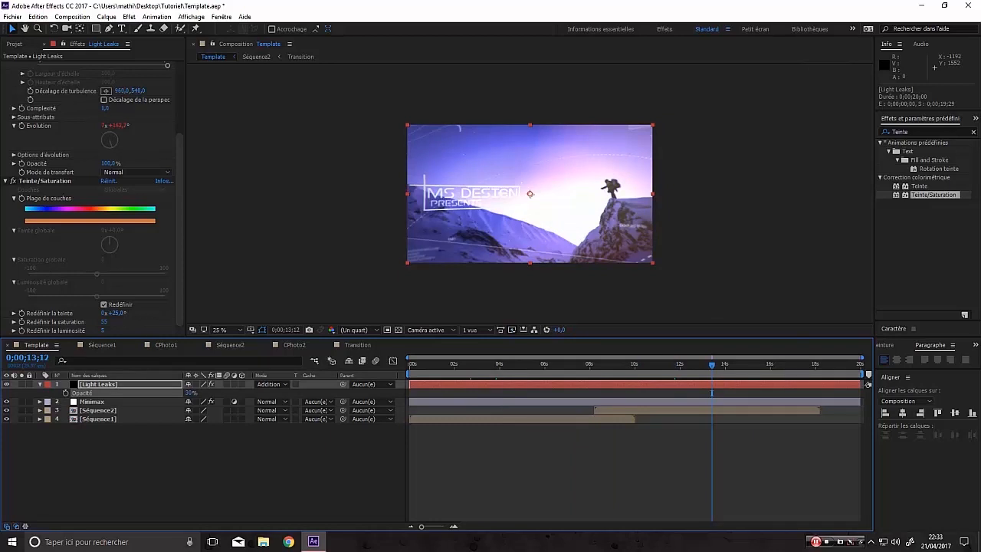
pyautogui.hotkey('ctrl', 'shift', 'a')
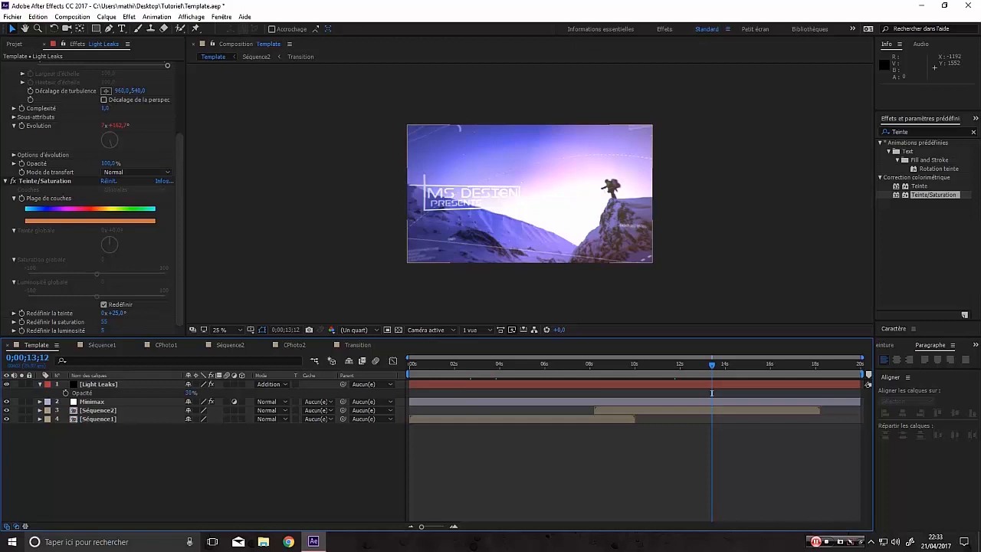
# Enable motion blur on the Light Leaks, Minimax, Séquence2 and Séquence1 layers
pyautogui.click(243, 384)
pyautogui.click(243, 384)
pyautogui.click(242, 401)
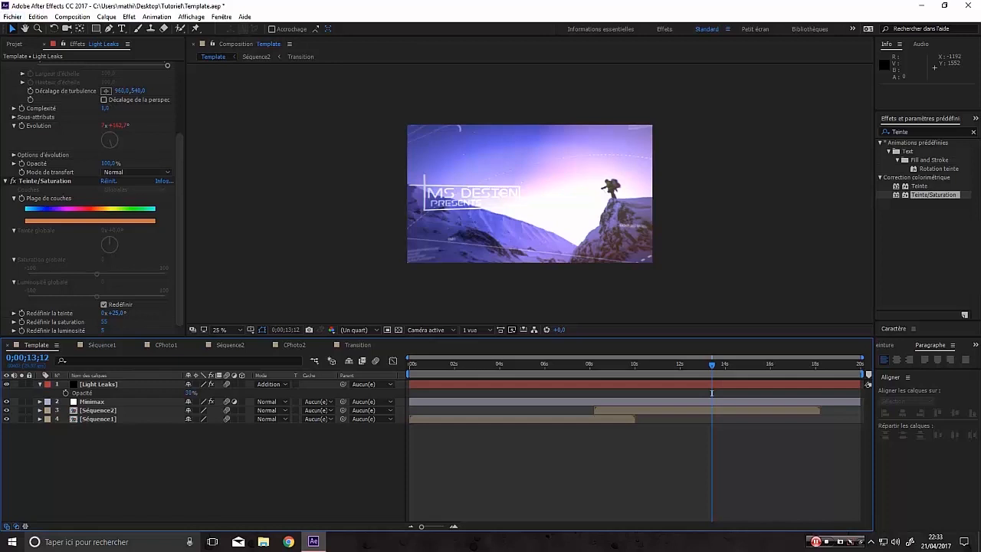
# Launch Premiere Pro and start a new project named Tuto Animation Professionnelle
pyautogui.press('super')
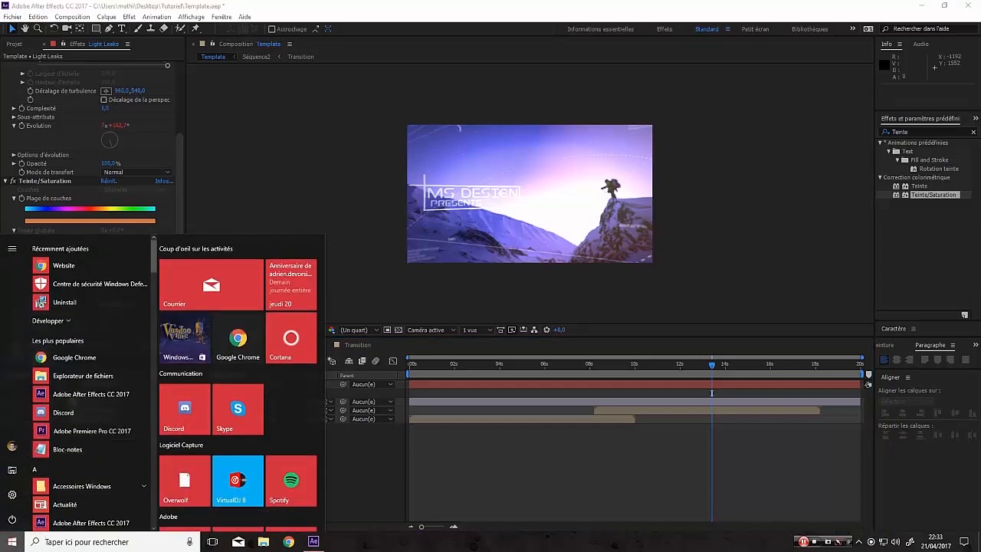
pyautogui.press('super')
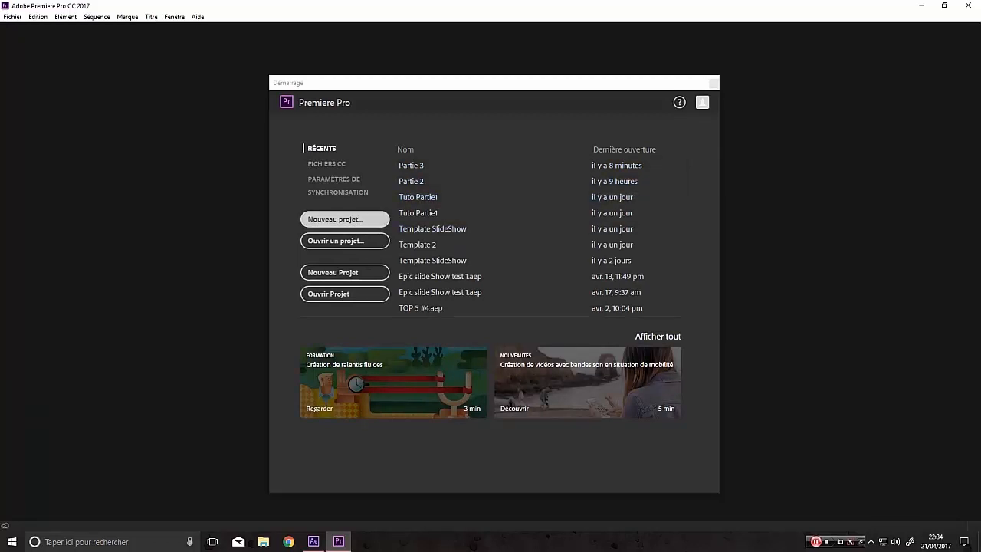
pyautogui.click(344, 220)
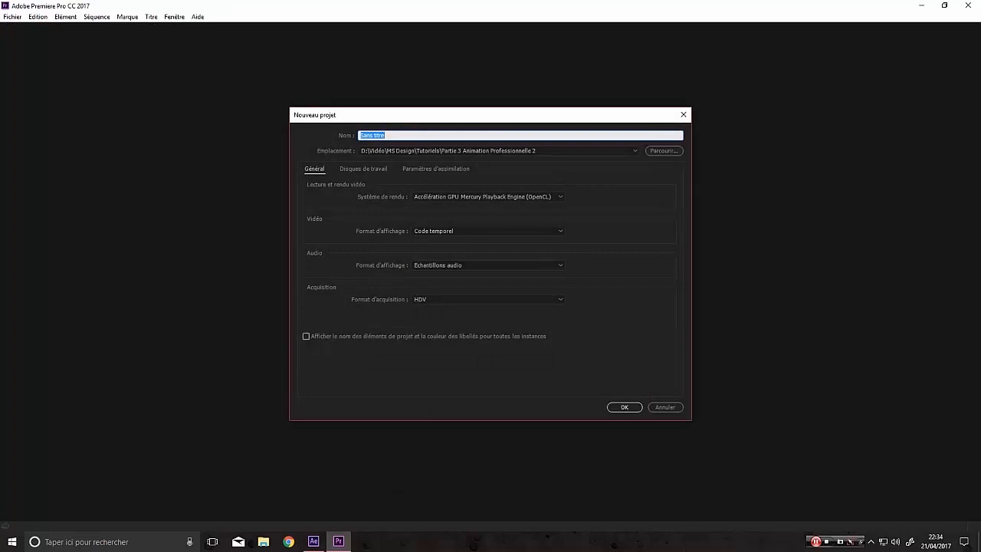
pyautogui.write('Tuto Animation Professionnelle')
# Make a Premiere pro folder inside Bureau\Tutoriel, choose it as the project location, and create the project
pyautogui.click(664, 150)
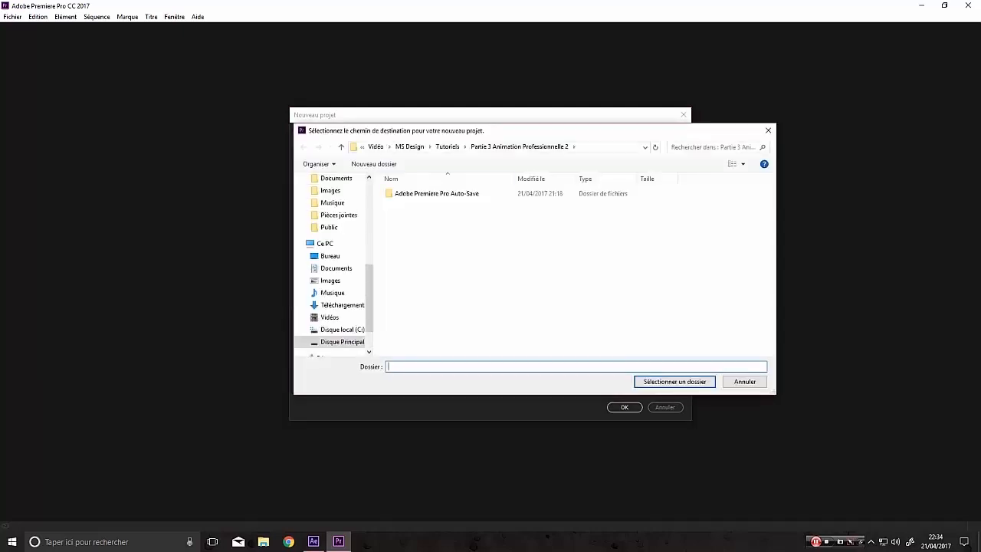
pyautogui.click(329, 256)
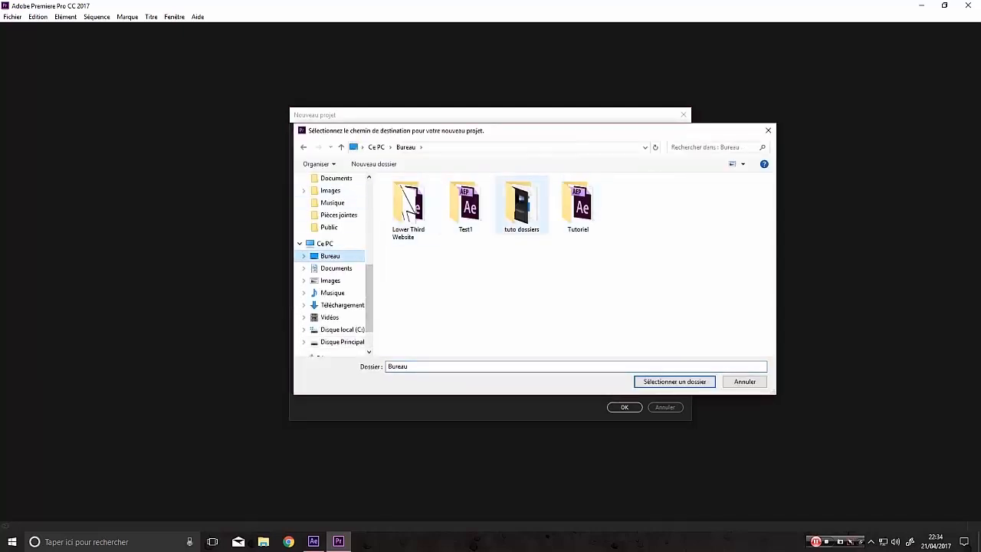
pyautogui.doubleClick(578, 203)
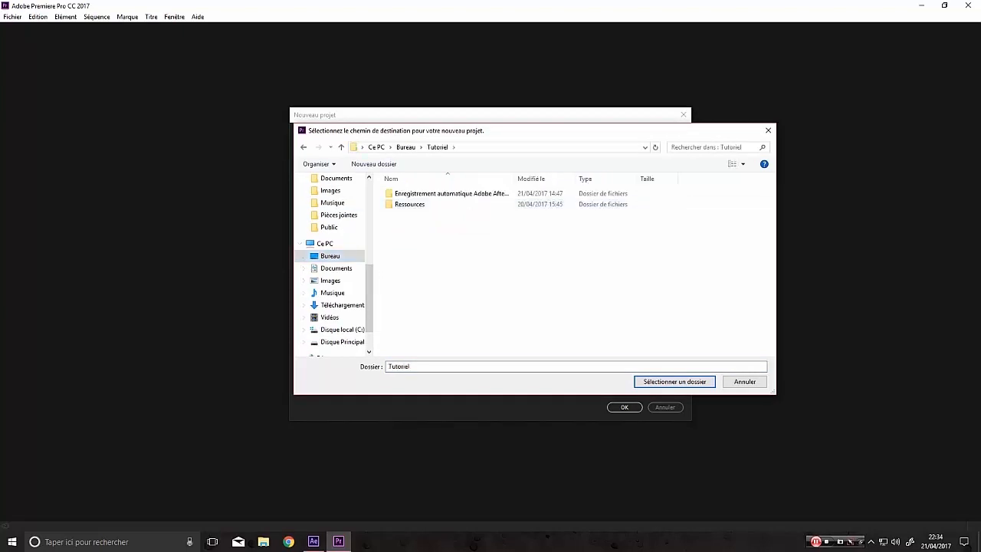
pyautogui.rightClick(302, 229)
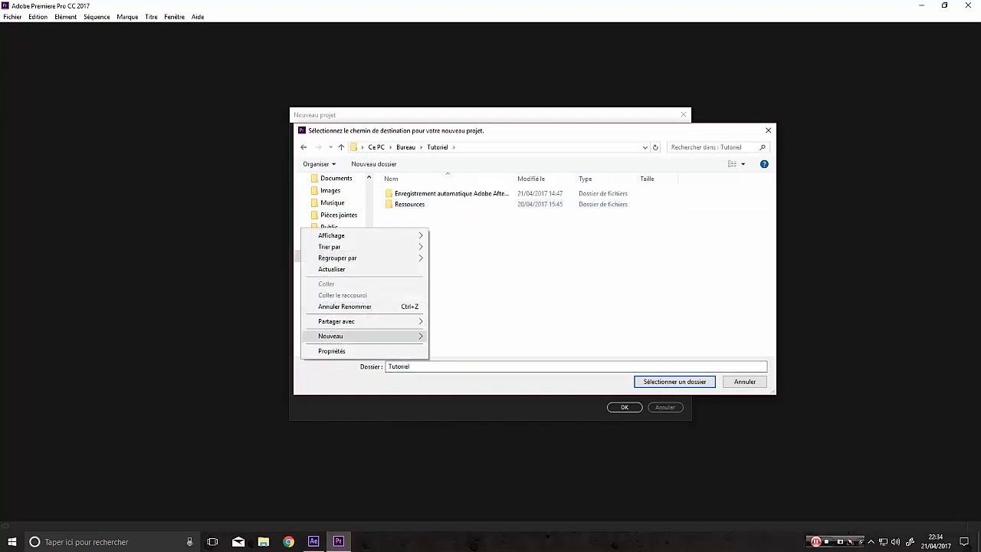
pyautogui.moveTo(360, 336)
pyautogui.click(193, 337)
pyautogui.write('Premiere pro')
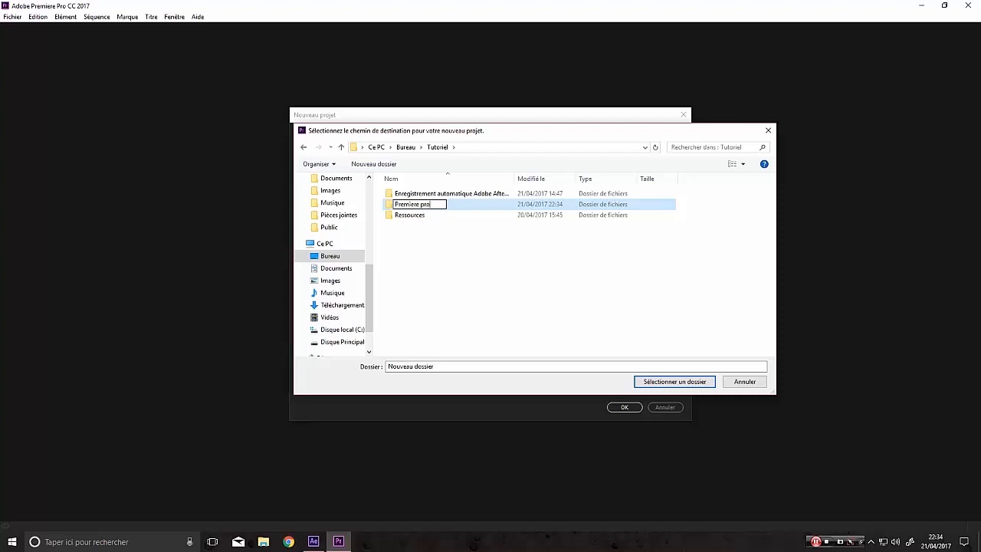
pyautogui.press('Return')
pyautogui.press('Return')
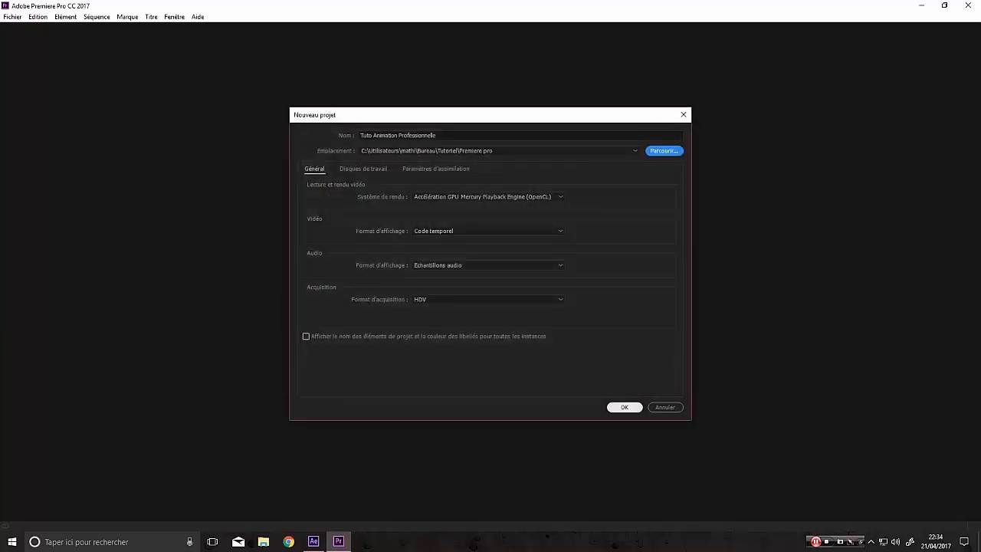
pyautogui.click(625, 408)
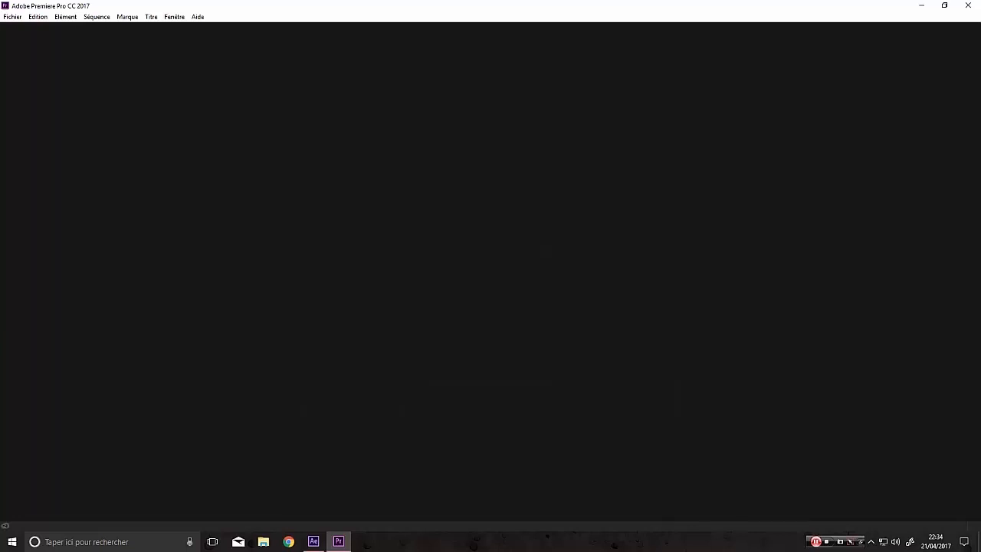
# Switch to After Effects, save the Template project, and return to Premiere Pro
pyautogui.click(314, 541)
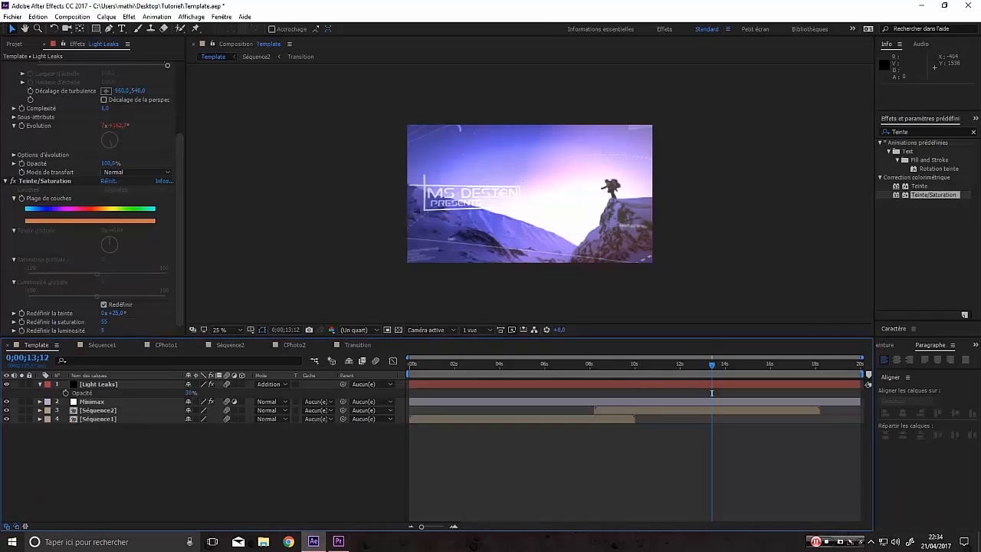
pyautogui.hotkey('ctrl', 's')
pyautogui.click(921, 6)
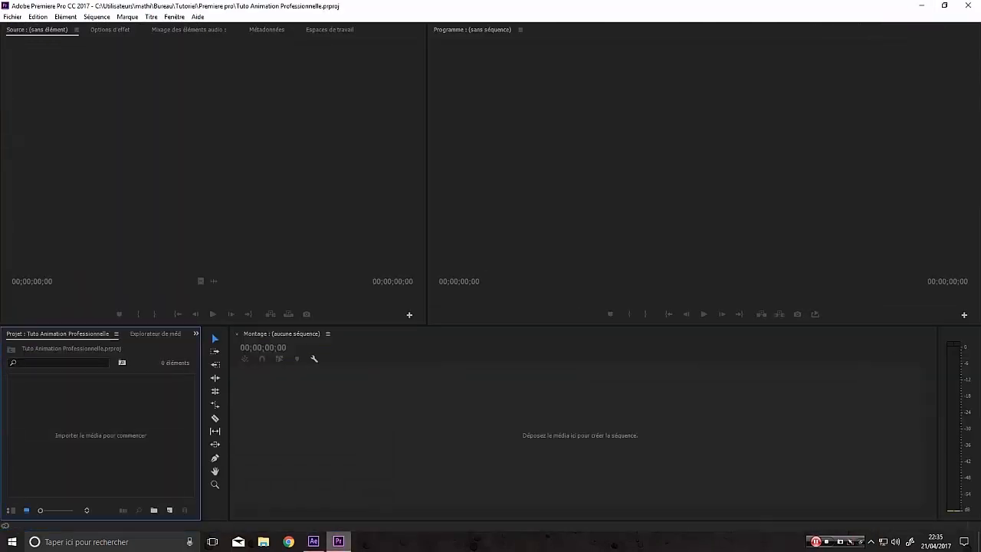
pyautogui.click(313, 541)
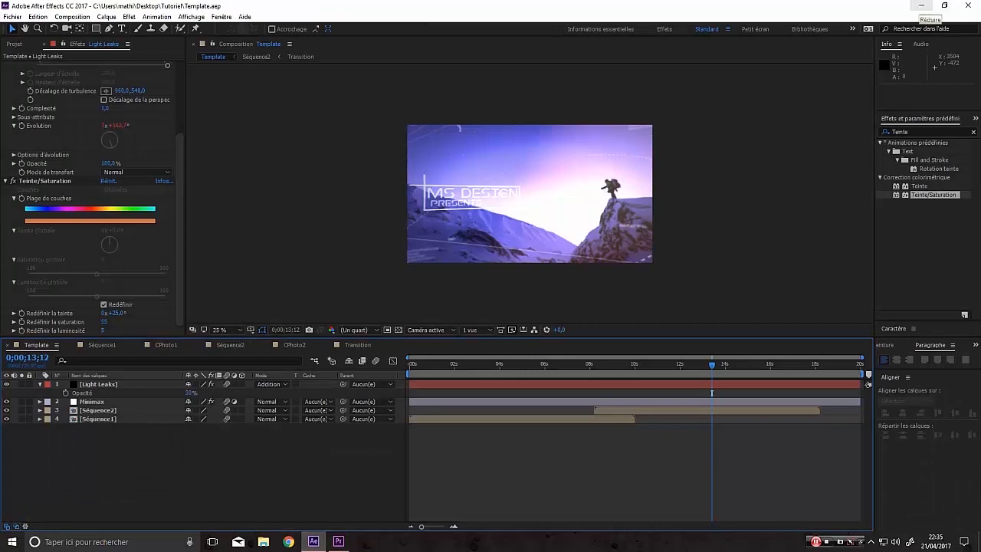
pyautogui.click(921, 6)
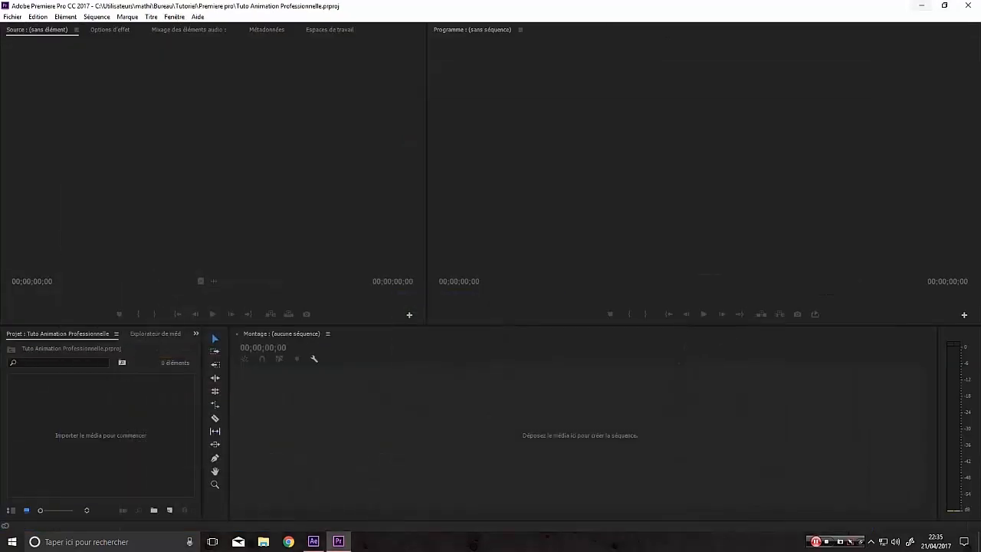
# Open the Tutoriel folder from the desktop and bring its window in front of the maximized Premiere Pro project
pyautogui.moveTo(844, 6); pyautogui.dragTo(875, 59)
pyautogui.doubleClick(25, 70)
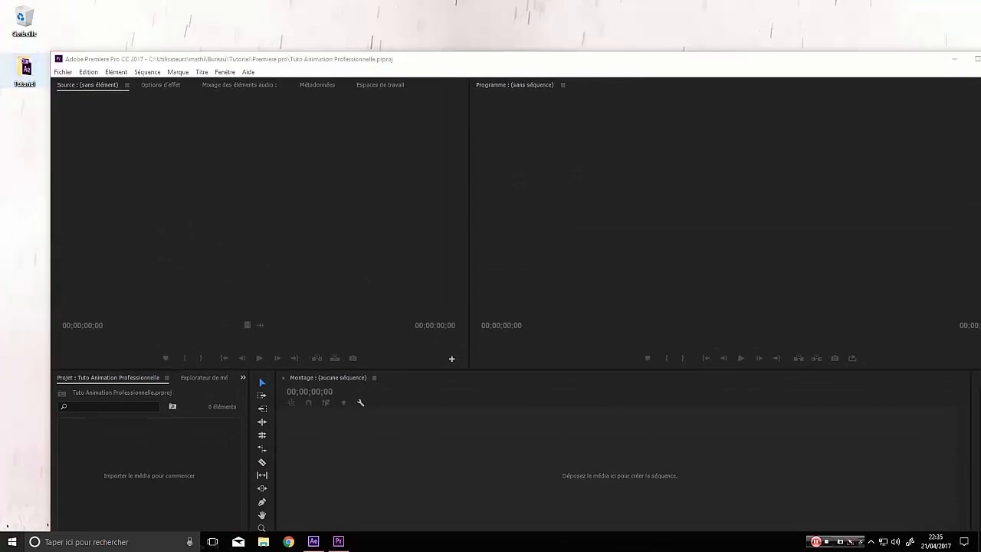
pyautogui.moveTo(958, 93); pyautogui.dragTo(791, 185)
pyautogui.moveTo(736, 62); pyautogui.dragTo(639, 0)
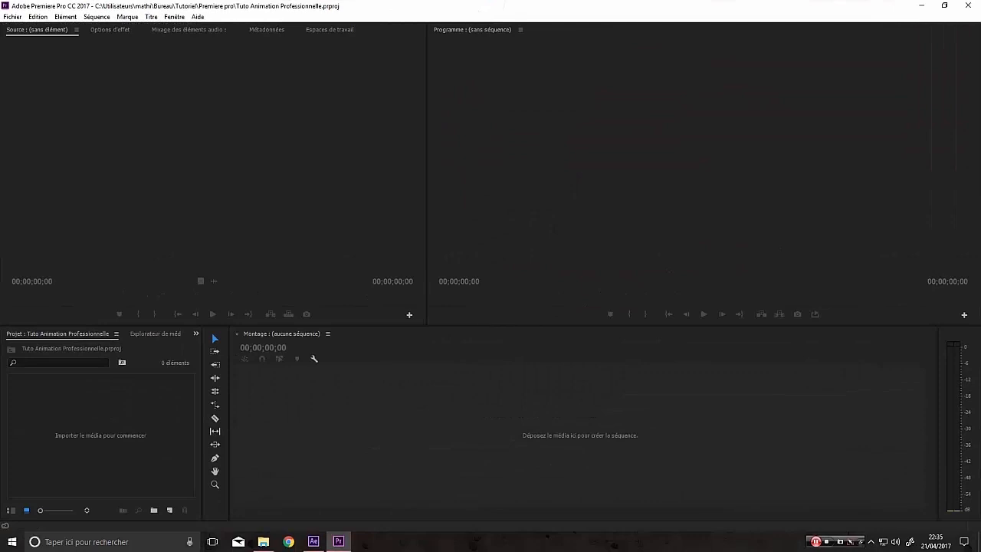
pyautogui.hotkey('alt', 'Tab')
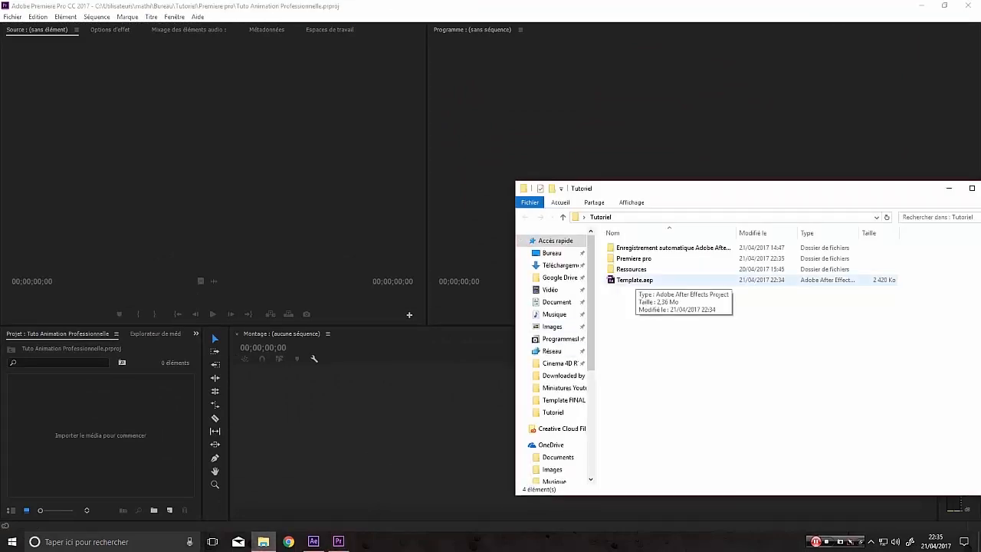
# Import the Template composition from the Compos folder of Template.aep into the Premiere Pro project
pyautogui.moveTo(635, 281); pyautogui.dragTo(79, 414)
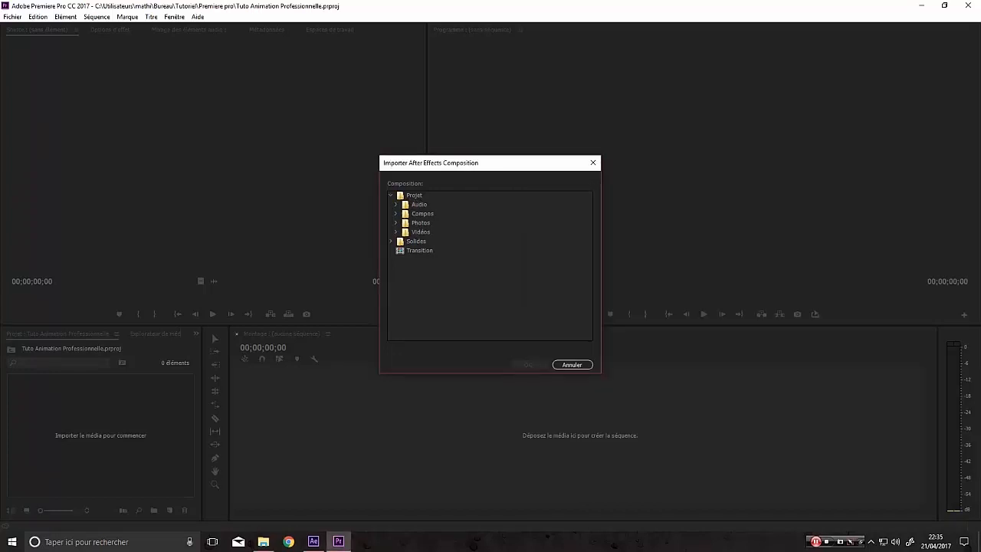
pyautogui.click(395, 214)
pyautogui.click(429, 241)
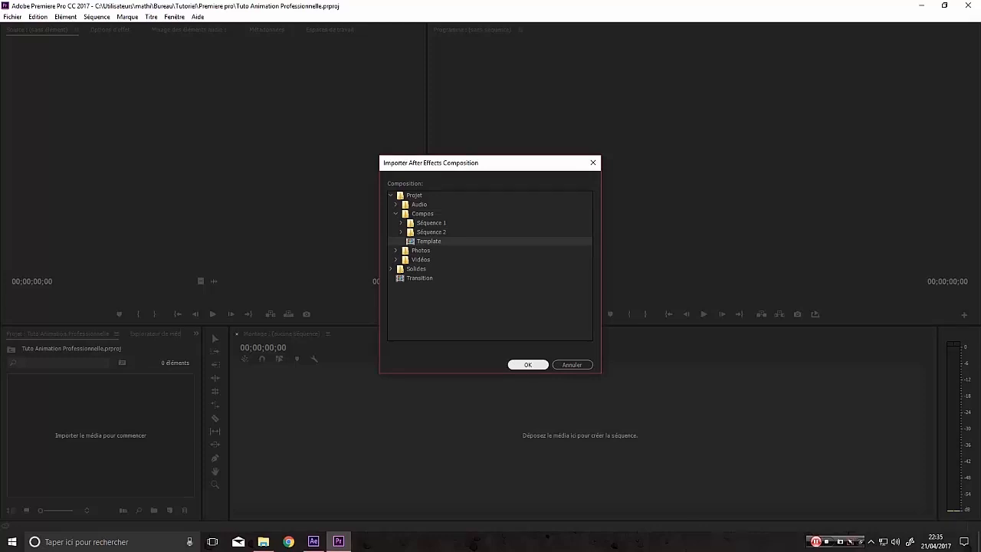
pyautogui.click(529, 365)
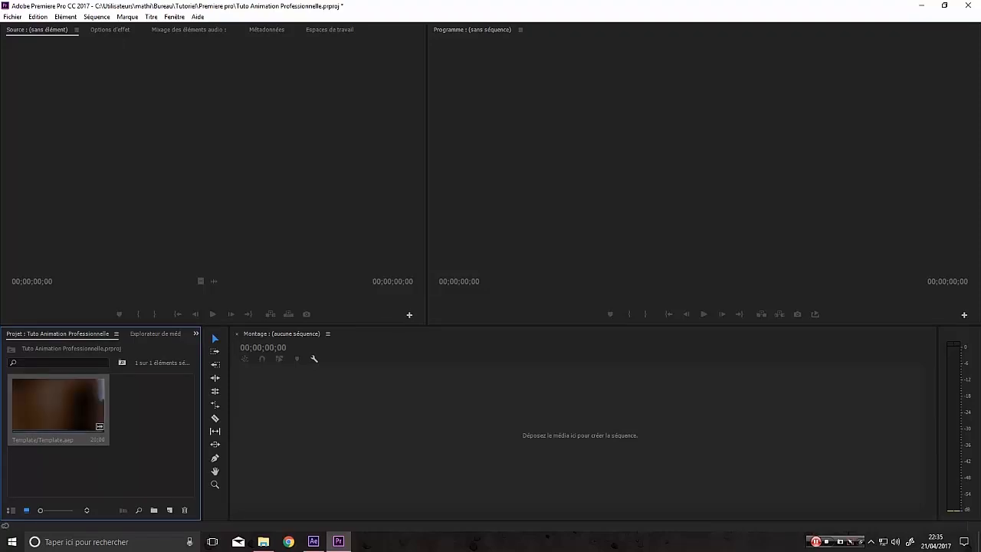
# Switch back to After Effects and preview the Template composition near its start
pyautogui.click(313, 541)
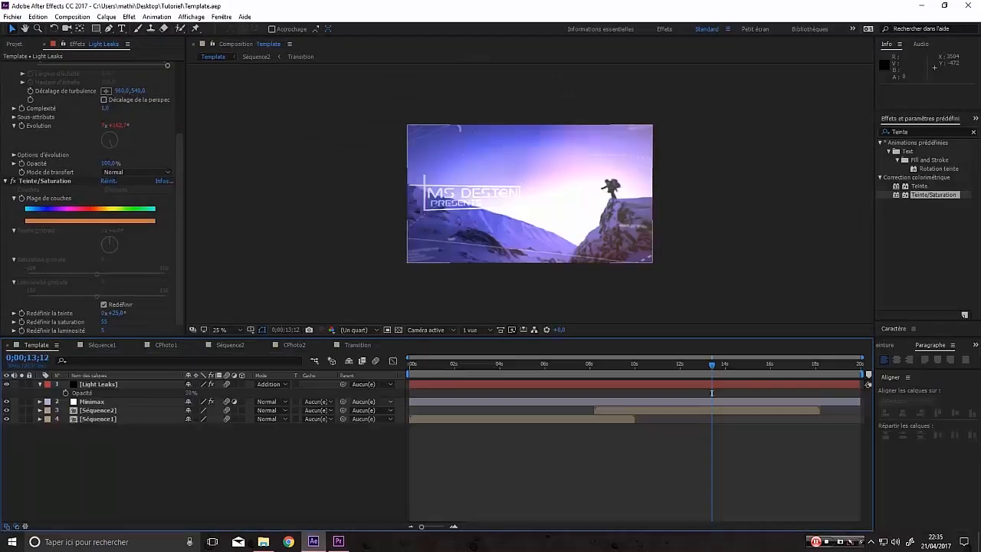
pyautogui.press('space')
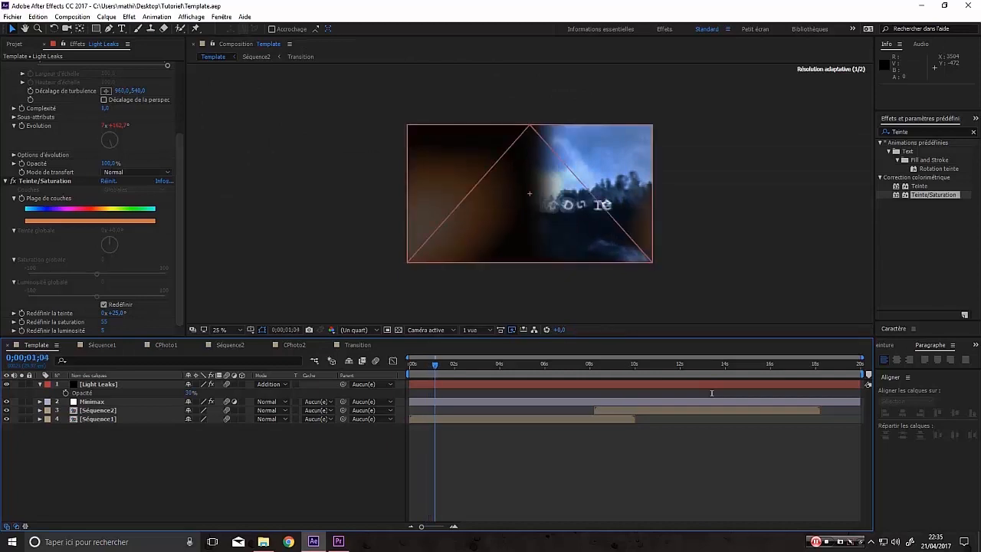
# Stop the preview at two seconds and trim the start of the Light Leaks layer to that point
pyautogui.press('space')
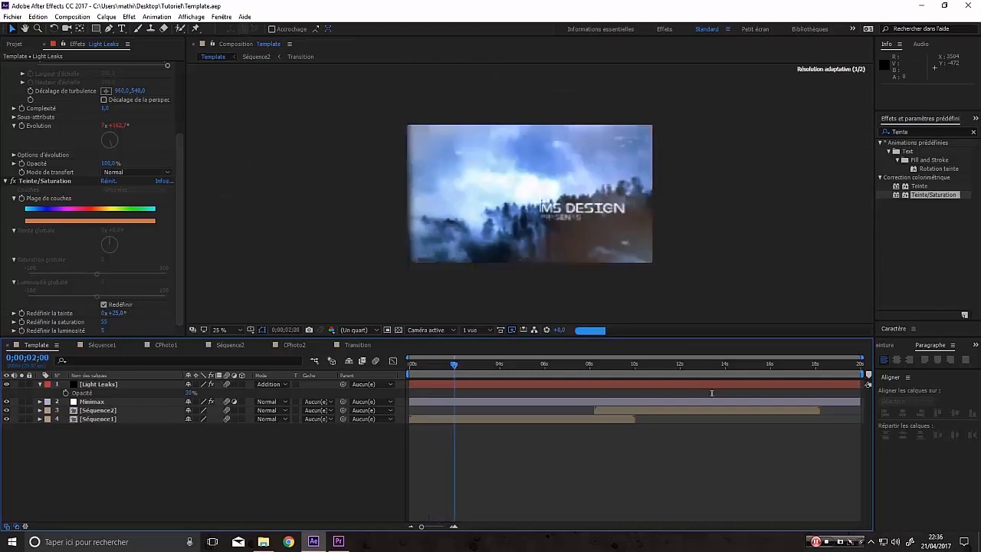
pyautogui.moveTo(410, 384); pyautogui.dragTo(454, 384)
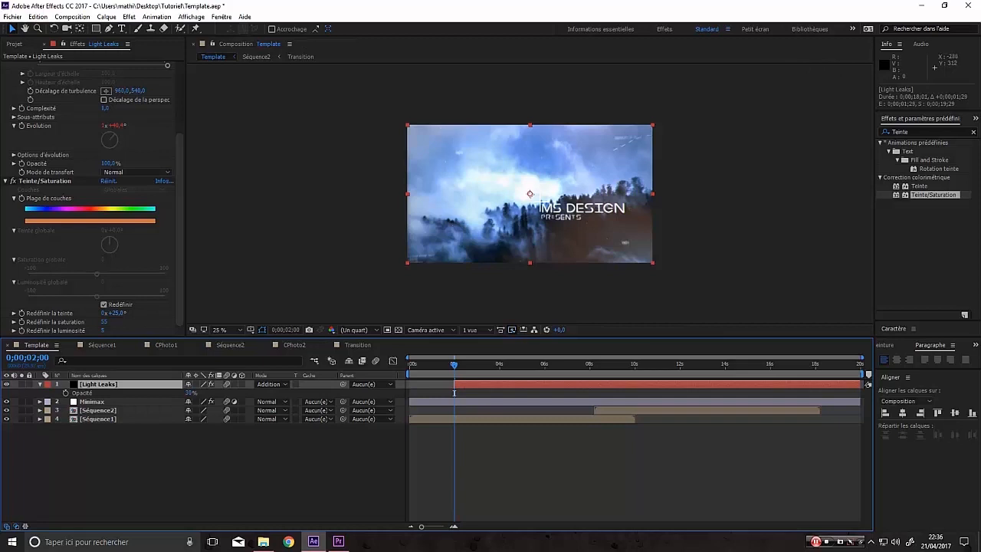
# Switch to Premiere Pro, delete the imported Template composition from the project, and return to After Effects
pyautogui.click(338, 541)
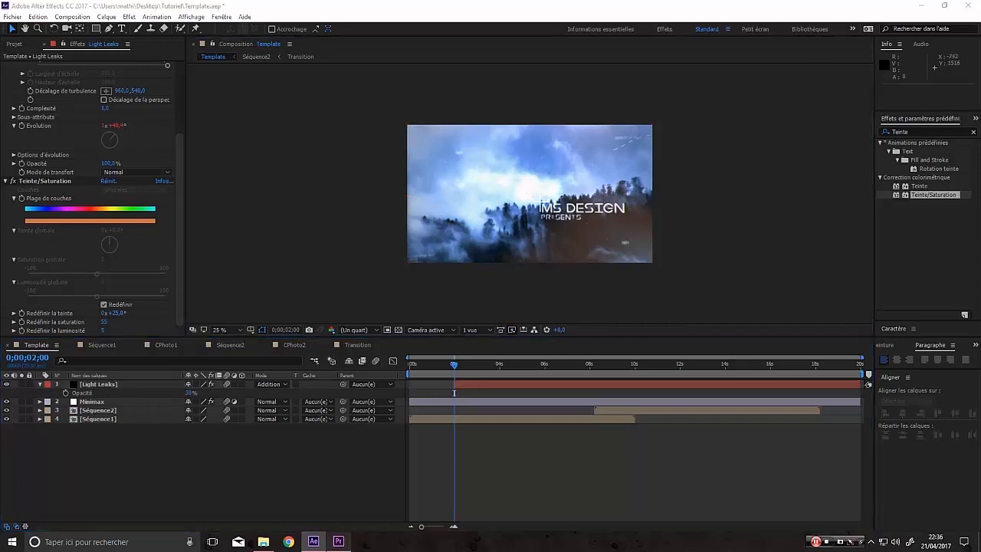
pyautogui.click(58, 405)
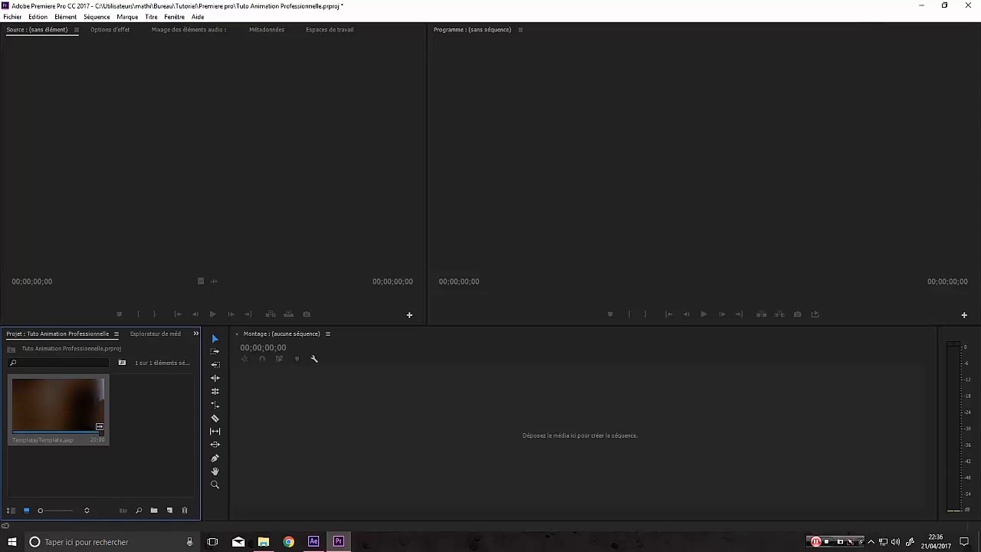
pyautogui.press('Delete')
pyautogui.click(313, 542)
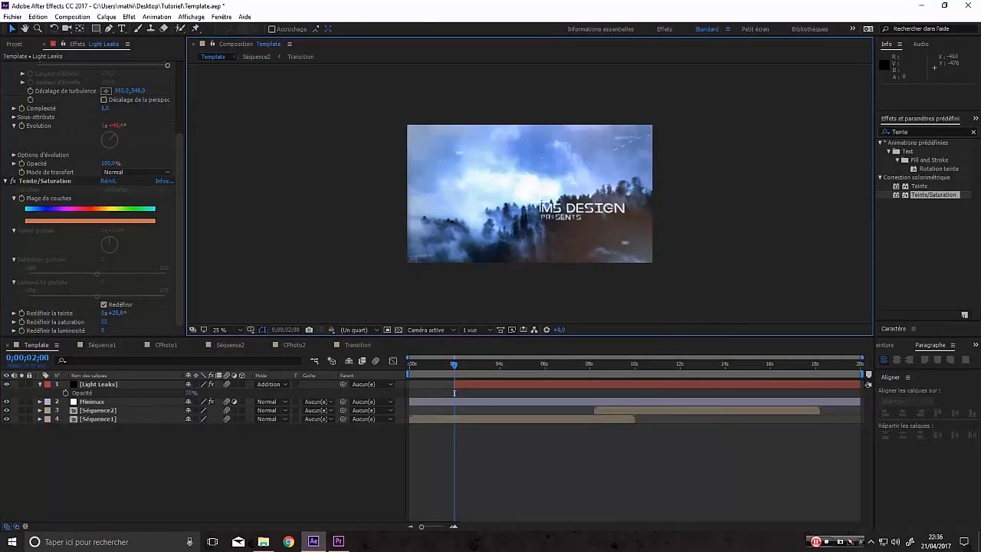
# Move the Transition composition into the Séquence 2 folder of the project and collapse the Projet folder
pyautogui.hotkey('ctrl', '0')
pyautogui.click(6, 185)
pyautogui.click(73, 245)
pyautogui.moveTo(34, 195); pyautogui.dragTo(39, 156)
pyautogui.click(15, 156)
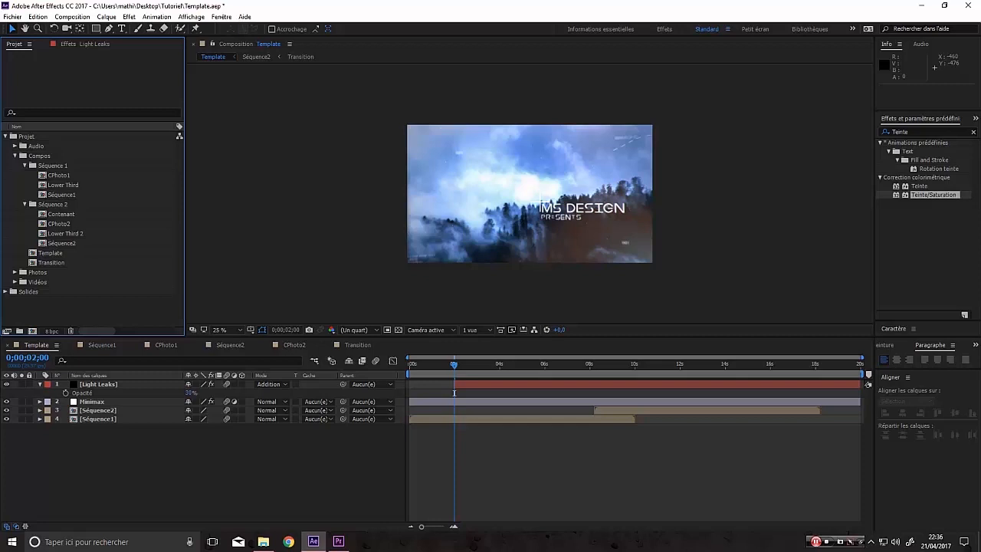
pyautogui.moveTo(52, 263); pyautogui.dragTo(53, 204)
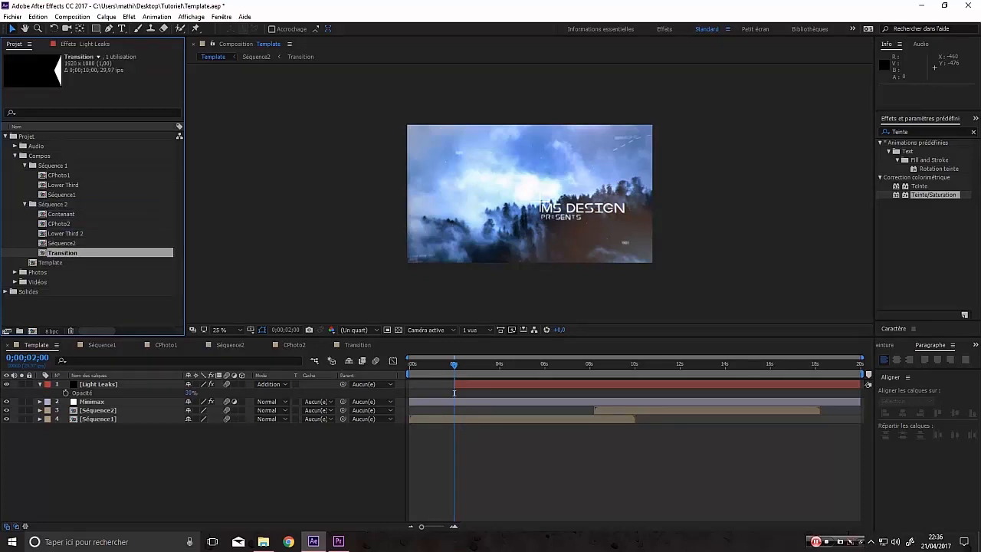
pyautogui.click(5, 136)
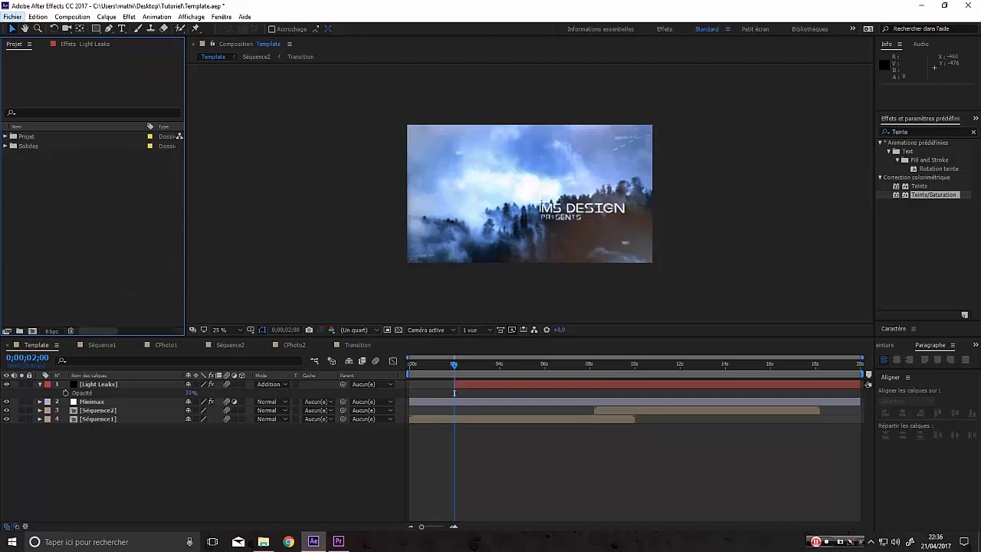
# Create a new Premiere Pro sequence named Tuto through Adobe Dynamic Link
pyautogui.click(12, 17)
pyautogui.moveTo(46, 234)
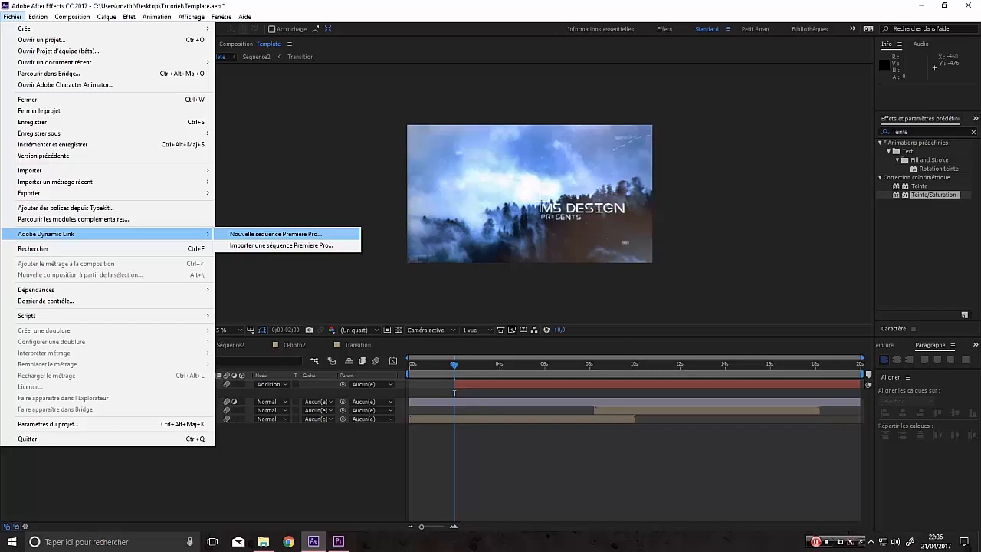
pyautogui.click(276, 234)
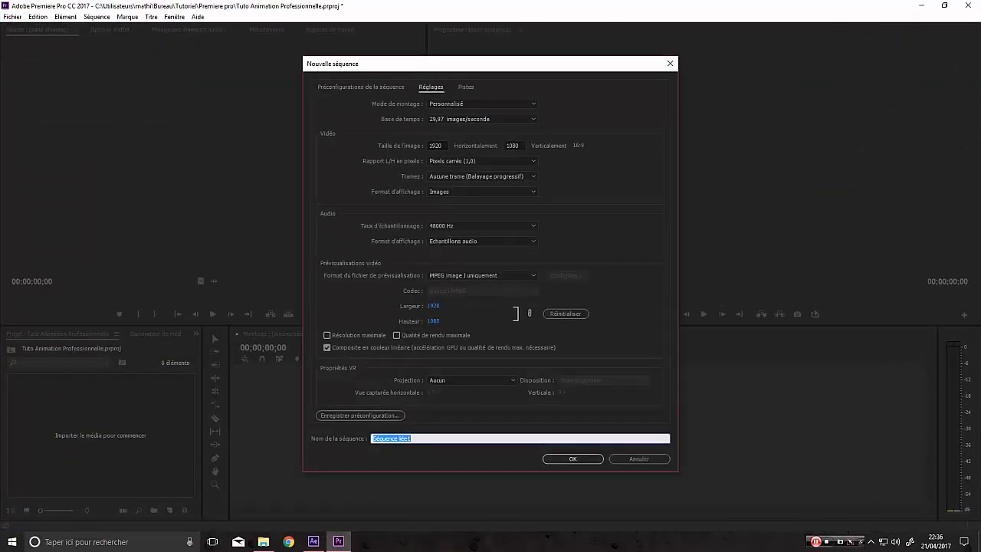
pyautogui.write('Tuto')
pyautogui.press('Return')
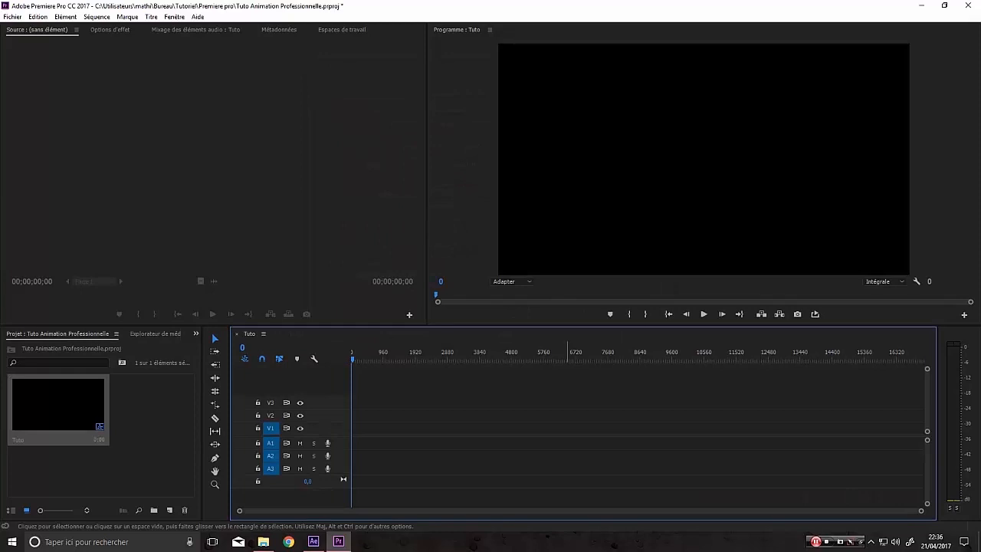
# Import the Template composition from the Compos folder of Template.aep in the Tutoriel folder into the Premiere Pro project
pyautogui.click(138, 470)
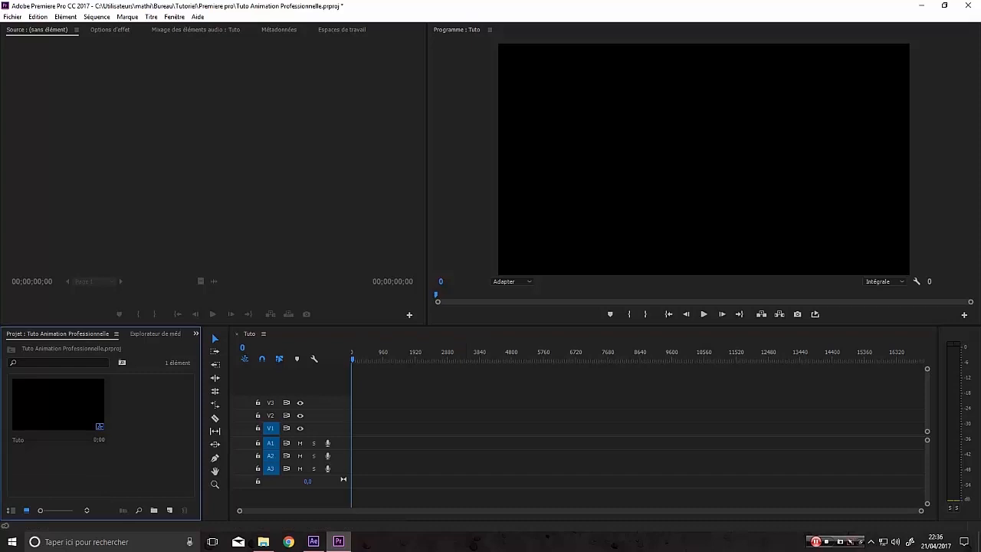
pyautogui.click(264, 542)
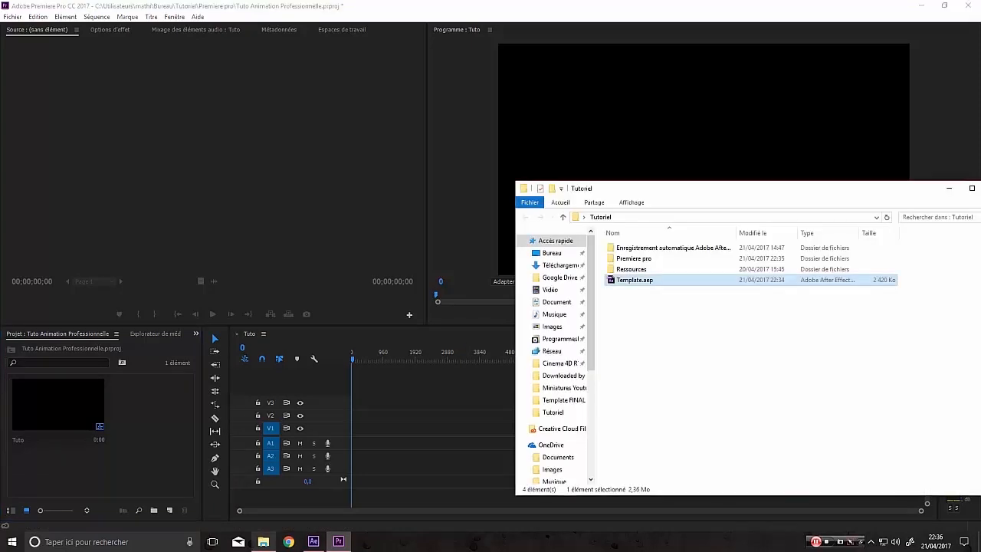
pyautogui.moveTo(612, 280); pyautogui.dragTo(182, 421)
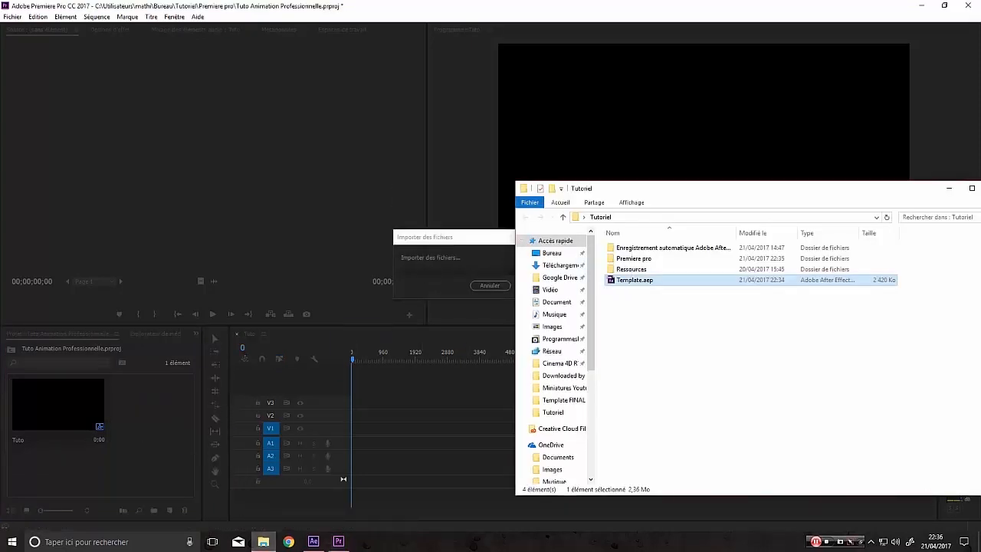
pyautogui.click(391, 195)
pyautogui.click(395, 214)
pyautogui.click(428, 240)
pyautogui.click(527, 365)
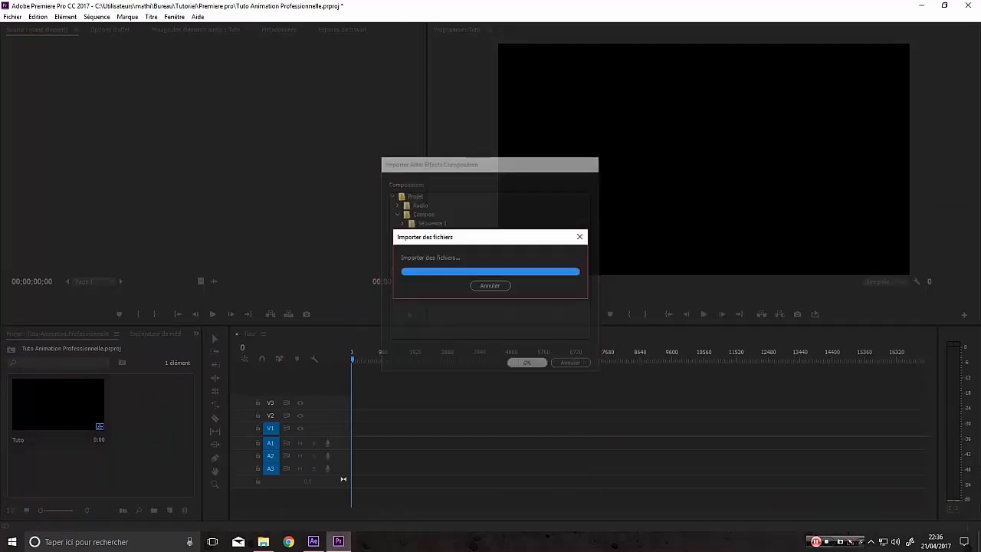
# Place the imported Template composition at the start of the Tuto sequence on tracks V1 and A1
pyautogui.moveTo(146, 403); pyautogui.dragTo(359, 427)
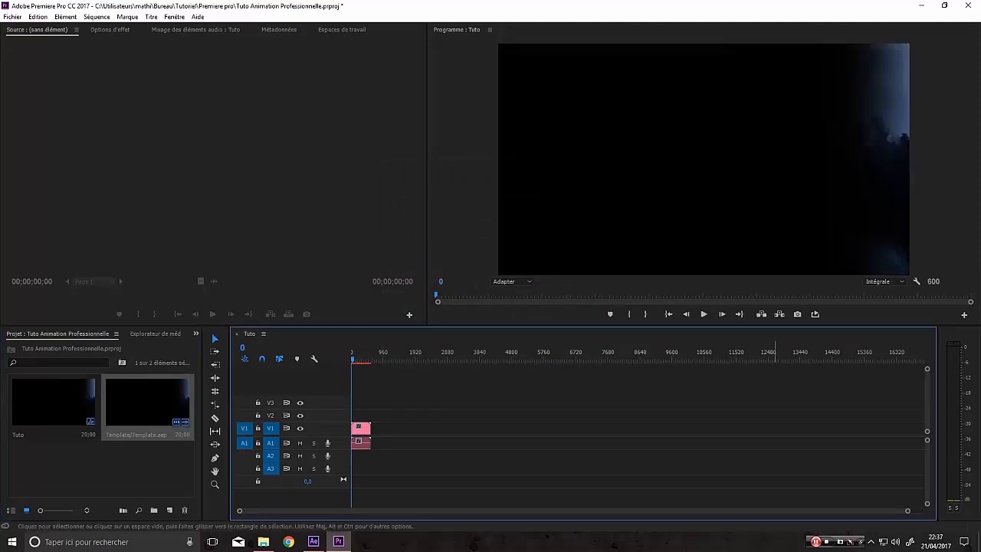
pyautogui.moveTo(907, 510); pyautogui.dragTo(326, 511)
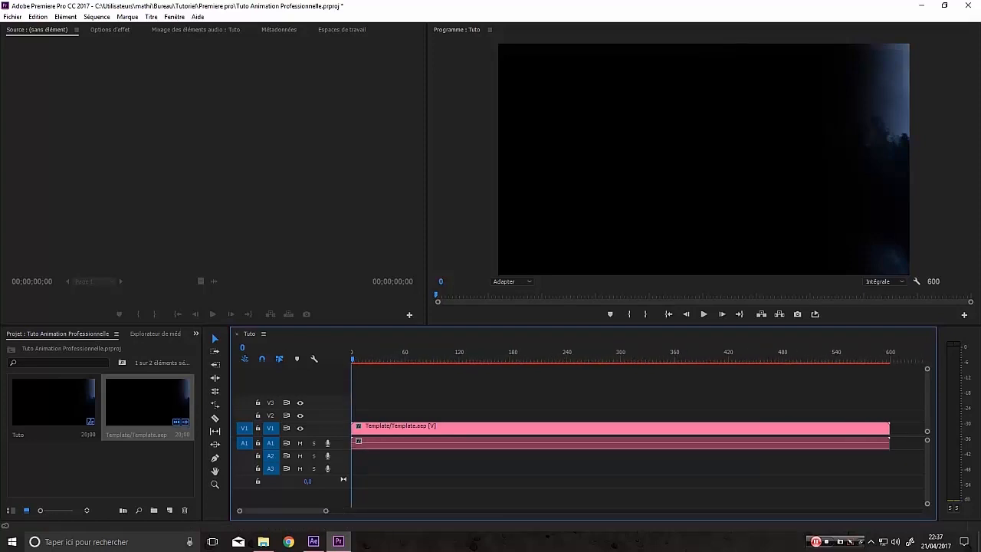
# Open the Ressources folder, listen to the Bassy swoosh bis sound from its beginning, and close the player
pyautogui.click(263, 542)
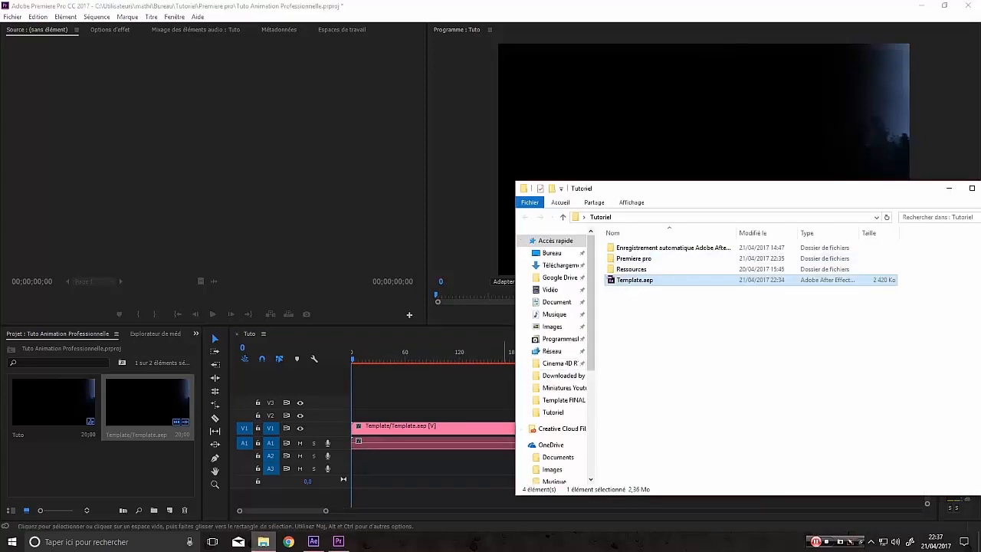
pyautogui.doubleClick(632, 269)
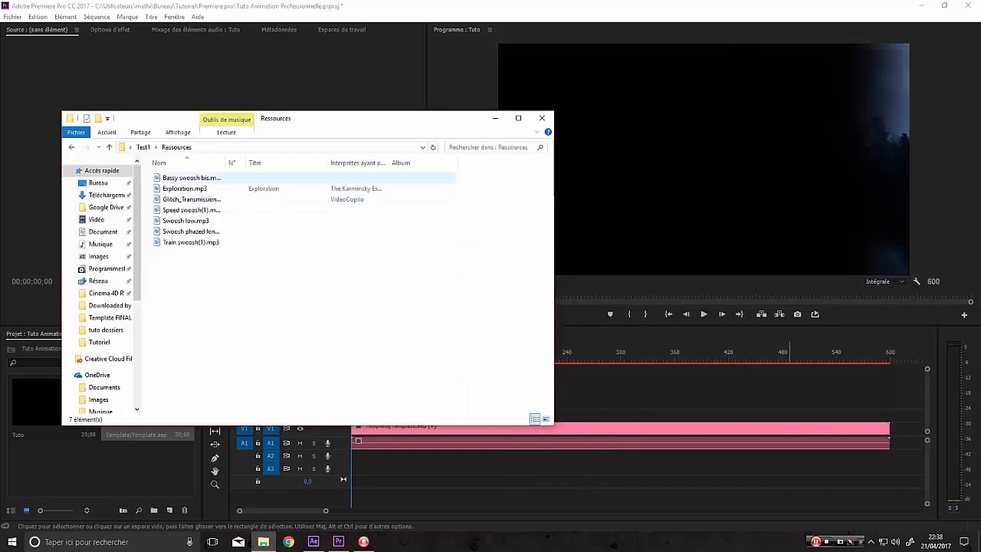
pyautogui.doubleClick(192, 178)
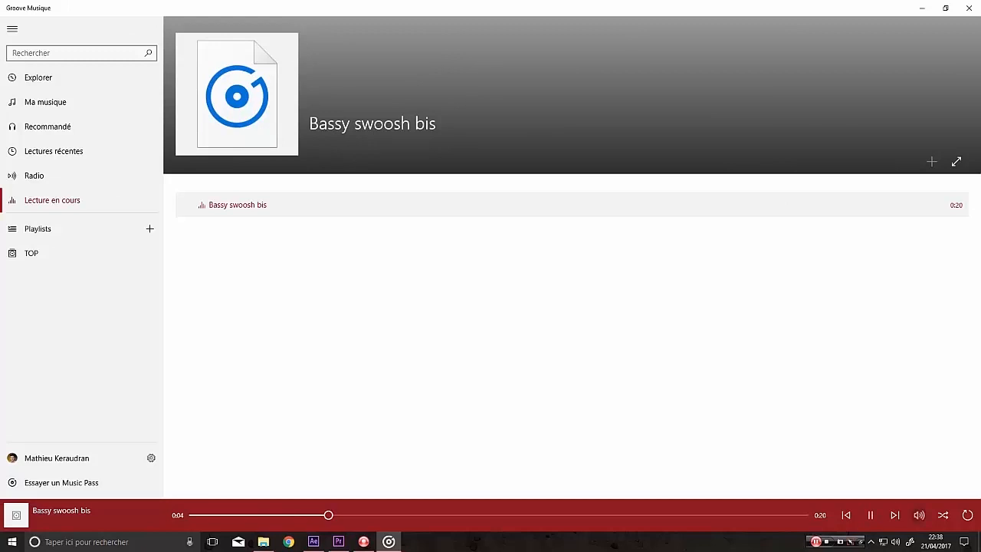
pyautogui.click(918, 515)
pyautogui.moveTo(934, 486); pyautogui.dragTo(936, 485)
pyautogui.click(871, 437)
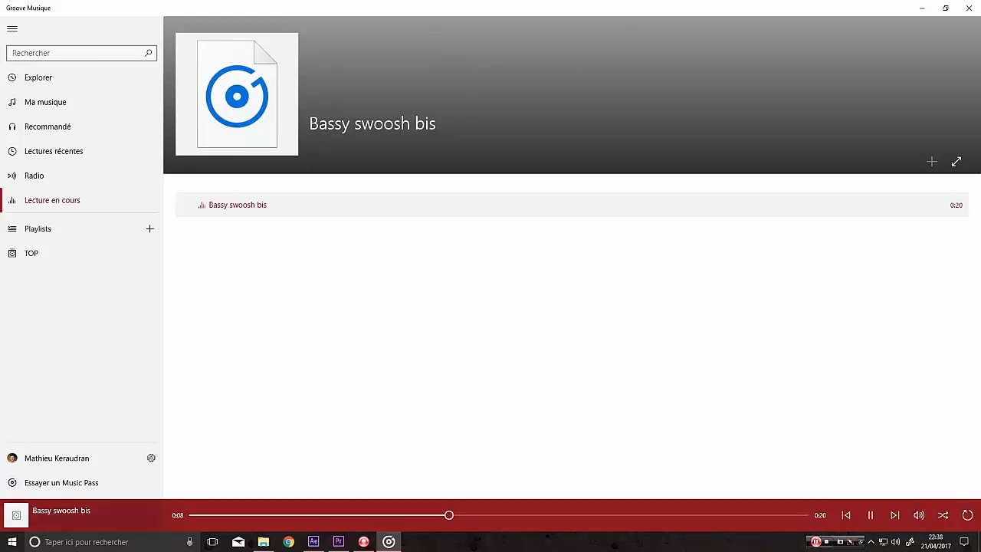
pyautogui.click(870, 516)
pyautogui.moveTo(510, 516); pyautogui.dragTo(194, 515)
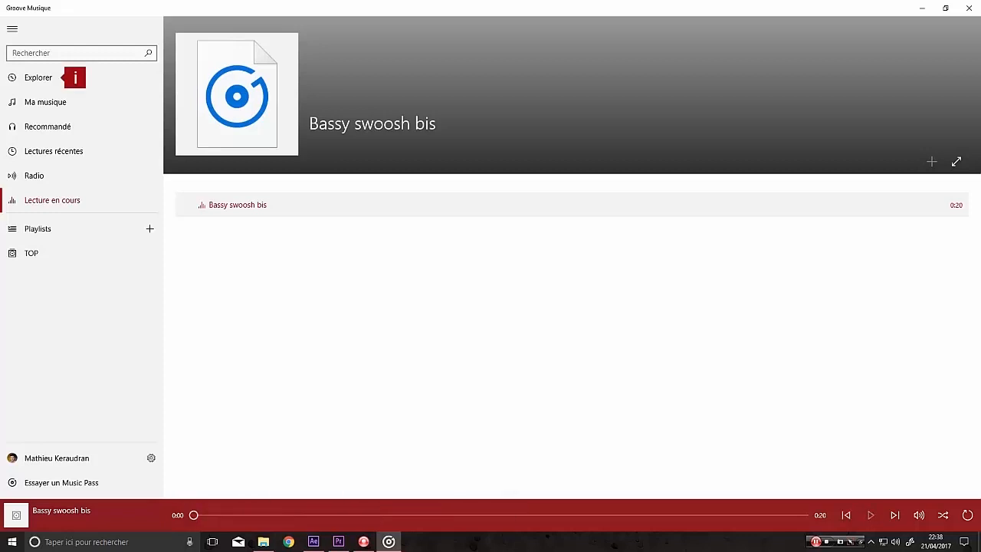
pyautogui.click(871, 515)
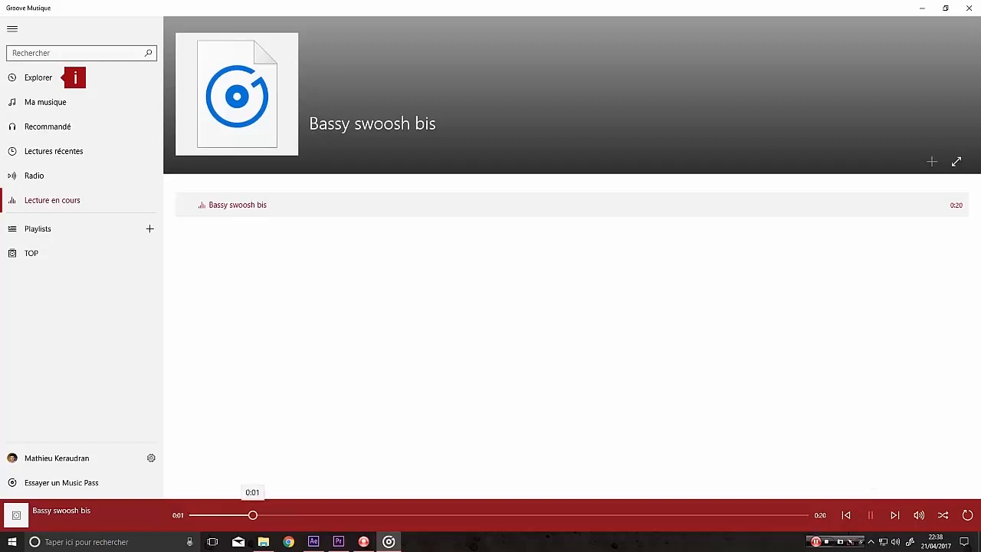
pyautogui.click(871, 516)
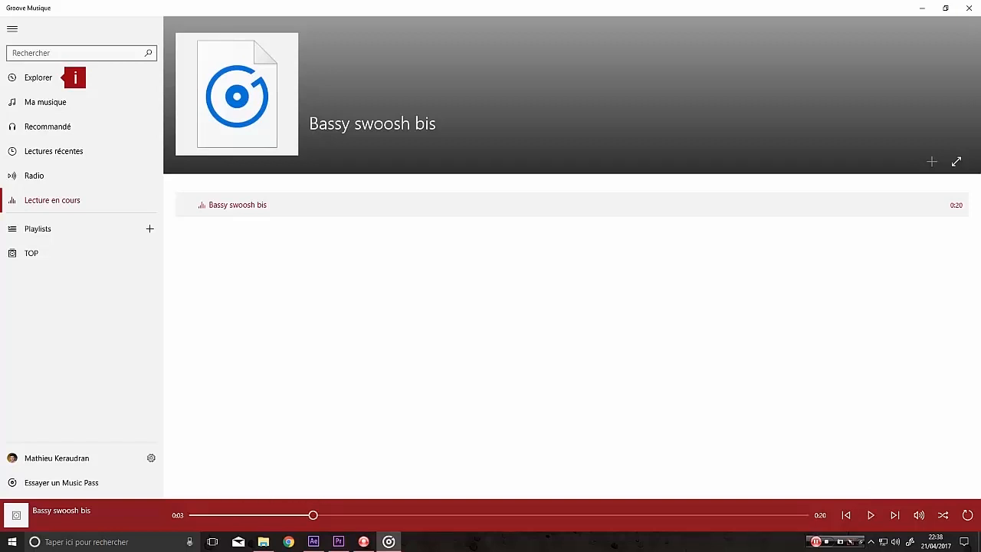
pyautogui.click(969, 8)
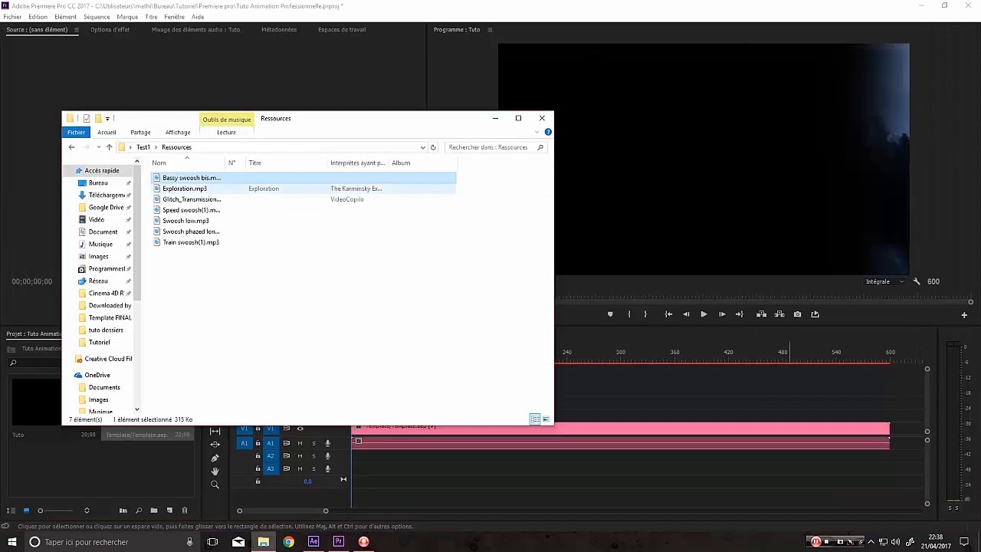
# Listen to Exploration.mp3 at a few different points of the track and close the player
pyautogui.click(191, 188)
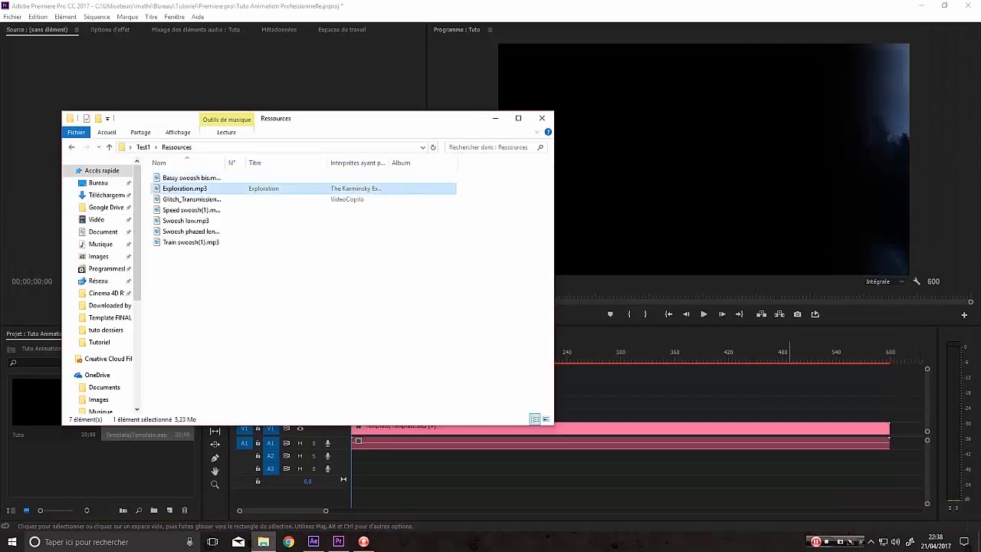
pyautogui.doubleClick(191, 189)
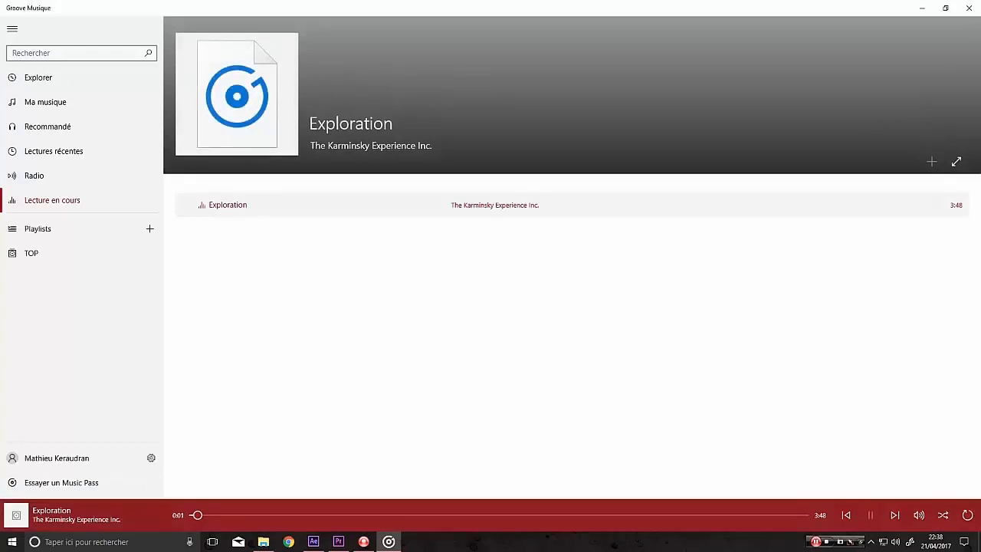
pyautogui.click(271, 515)
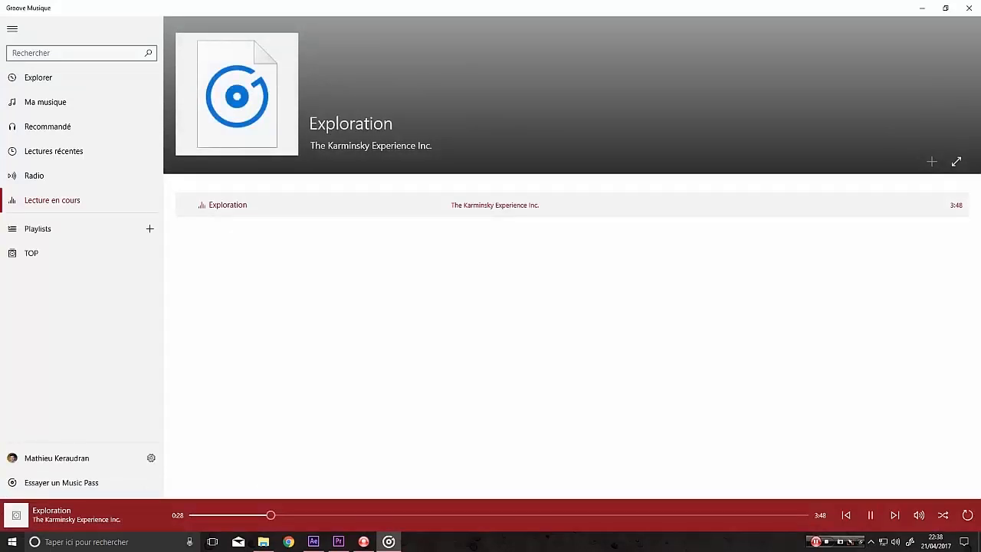
pyautogui.click(344, 515)
pyautogui.click(871, 515)
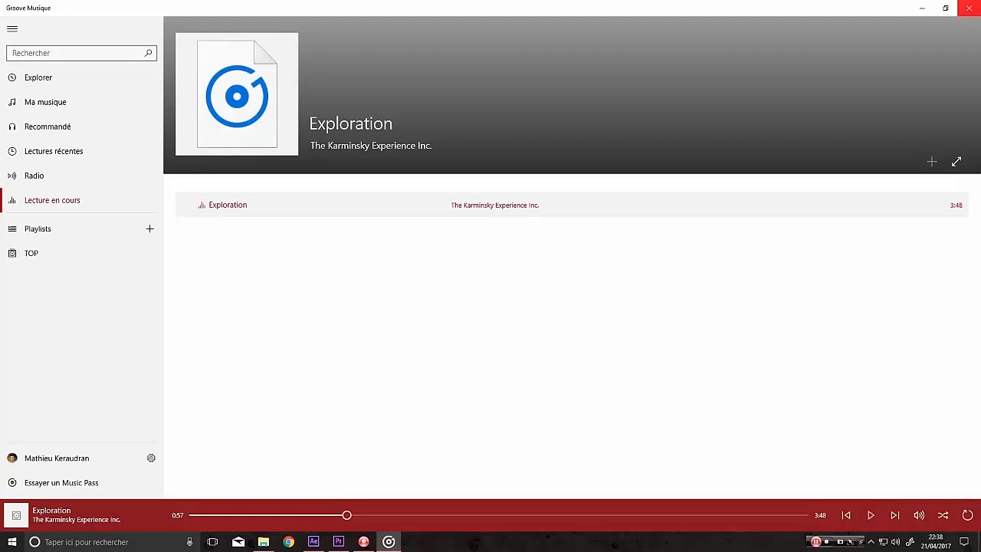
pyautogui.click(969, 7)
# Listen to the Glitch_Transmission and Speed swoosh(1) sounds from the Ressources folder, closing the player after each
pyautogui.click(191, 200)
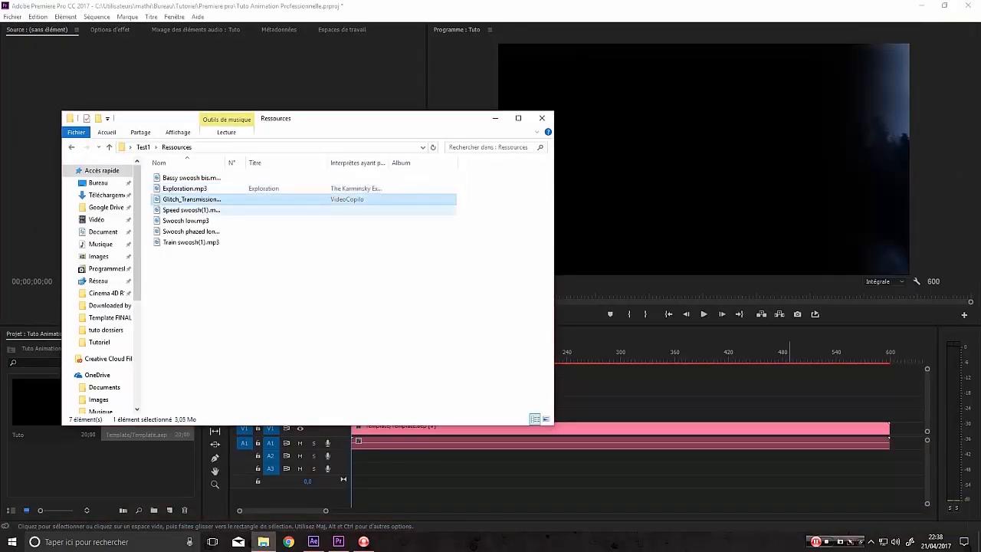
pyautogui.doubleClick(192, 199)
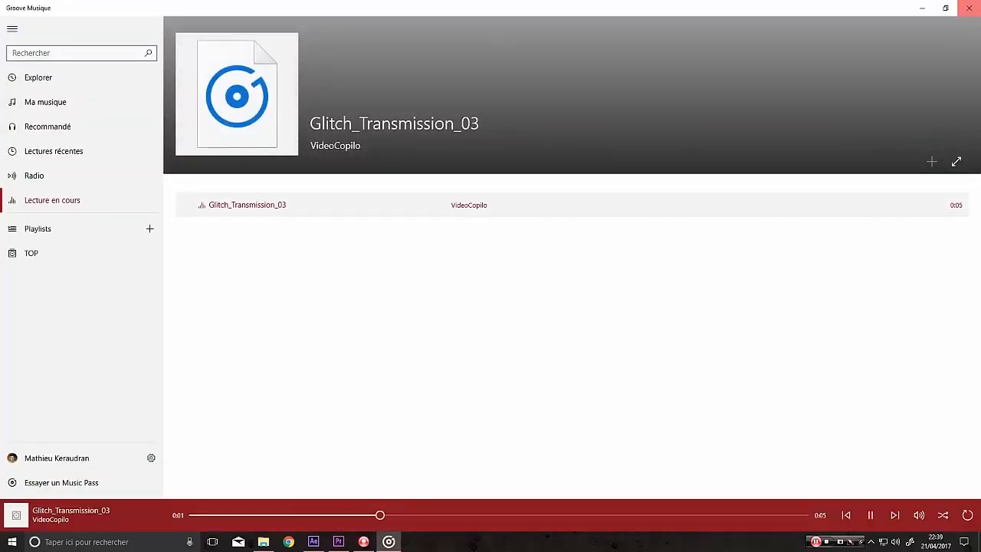
pyautogui.click(969, 8)
pyautogui.click(191, 209)
pyautogui.doubleClick(192, 210)
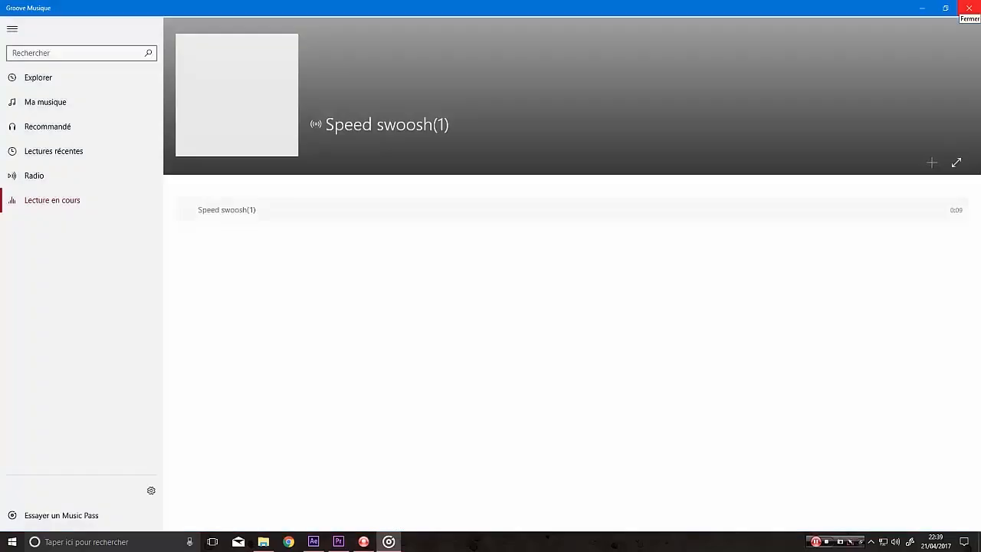
pyautogui.click(969, 7)
# Listen to Swoosh low.mp3 and the Swoosh phazed sound, closing the player after each
pyautogui.doubleClick(186, 220)
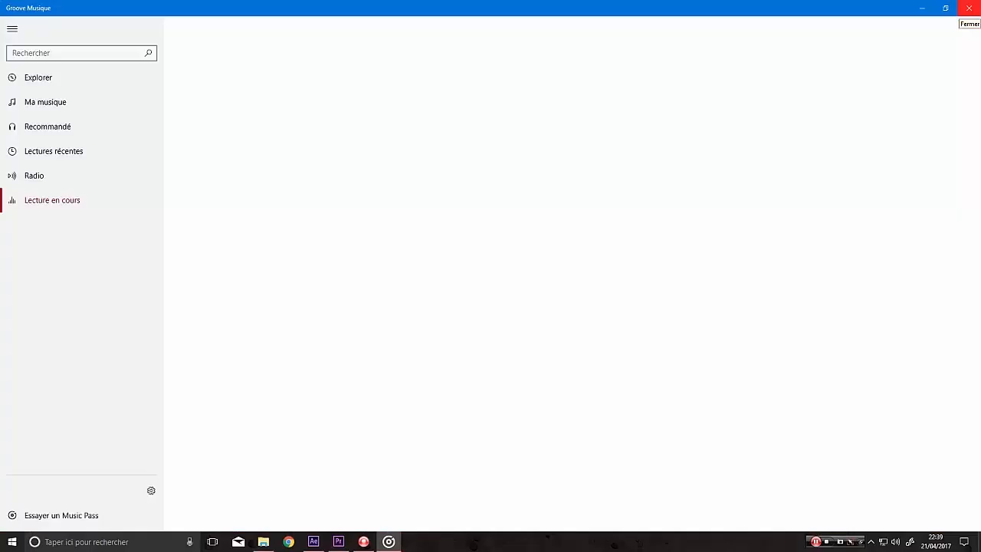
pyautogui.click(969, 7)
pyautogui.click(191, 231)
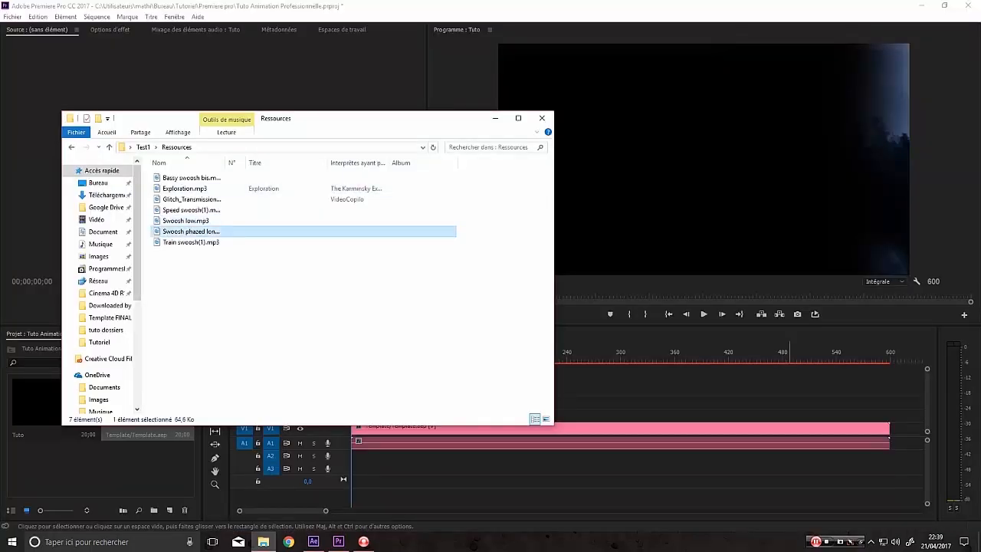
pyautogui.doubleClick(190, 232)
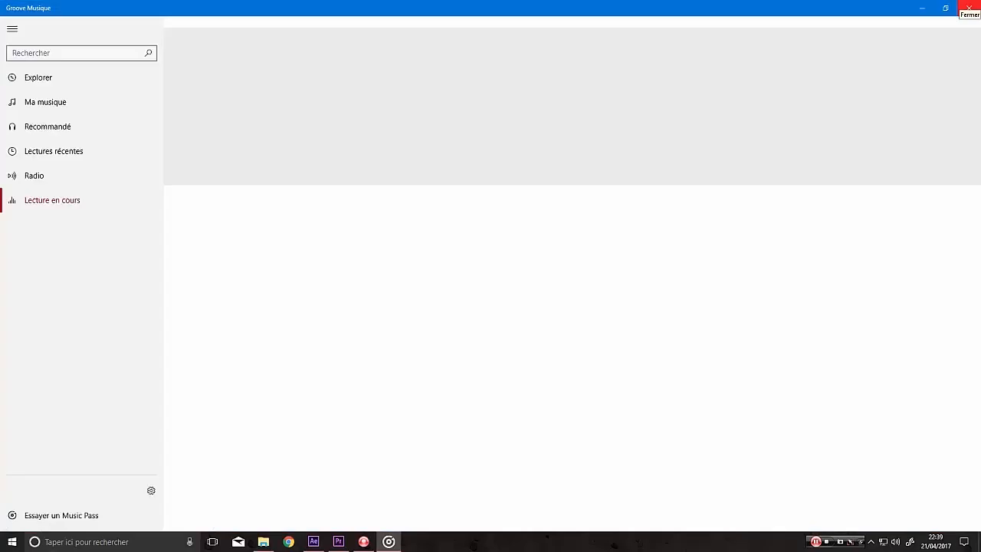
pyautogui.click(969, 8)
# Listen to Train swoosh(1).mp3, close the player and clear the file selection
pyautogui.press('Down')
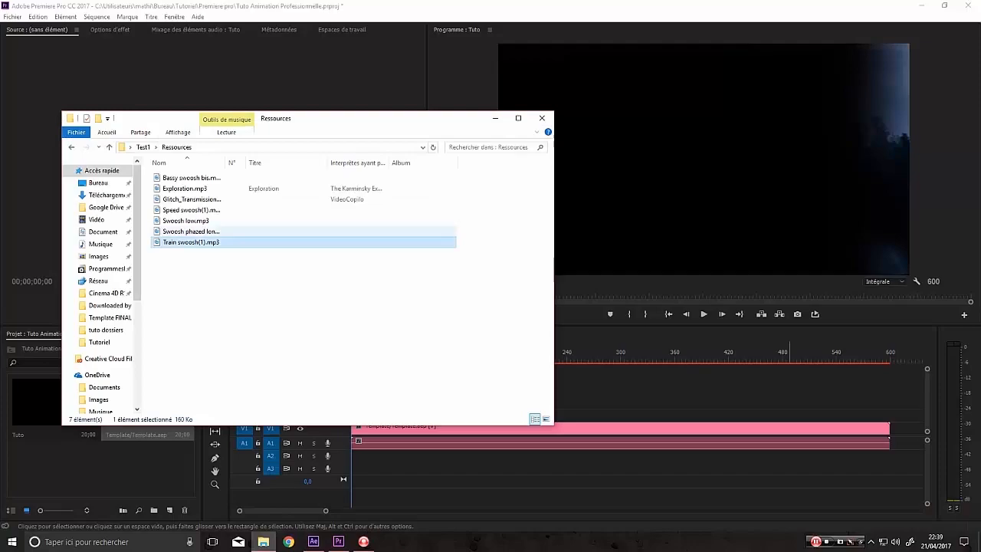
pyautogui.press('Return')
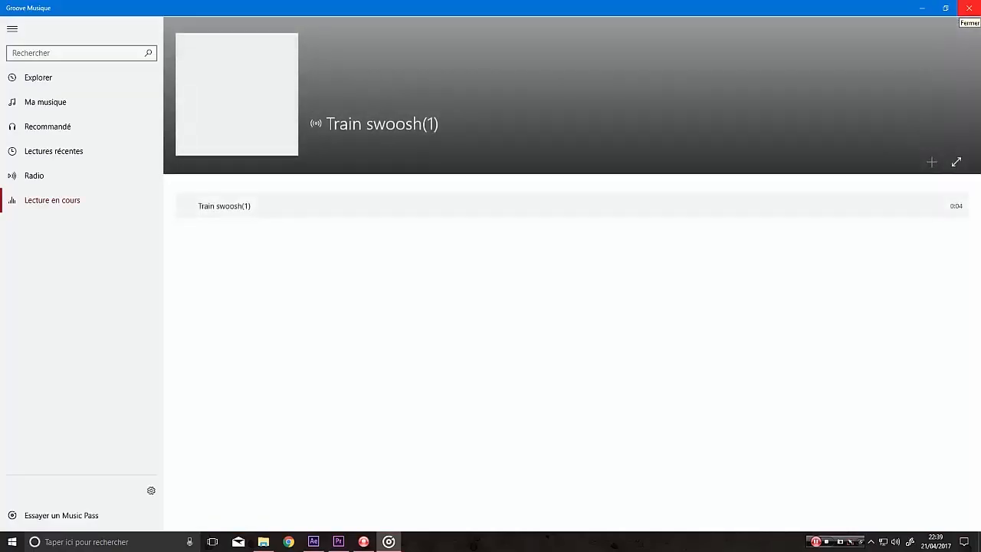
pyautogui.click(970, 7)
pyautogui.click(322, 314)
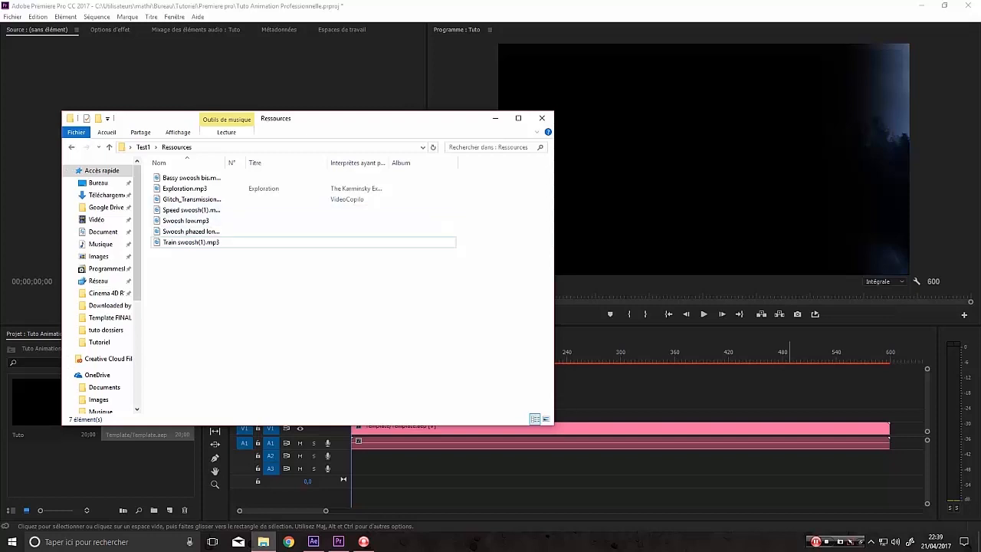
# Browse the SFX and Motion pulse black box folders inside Musique > Utilitaire in the second Explorer window and close that window
pyautogui.moveTo(980, 232); pyautogui.dragTo(453, 165)
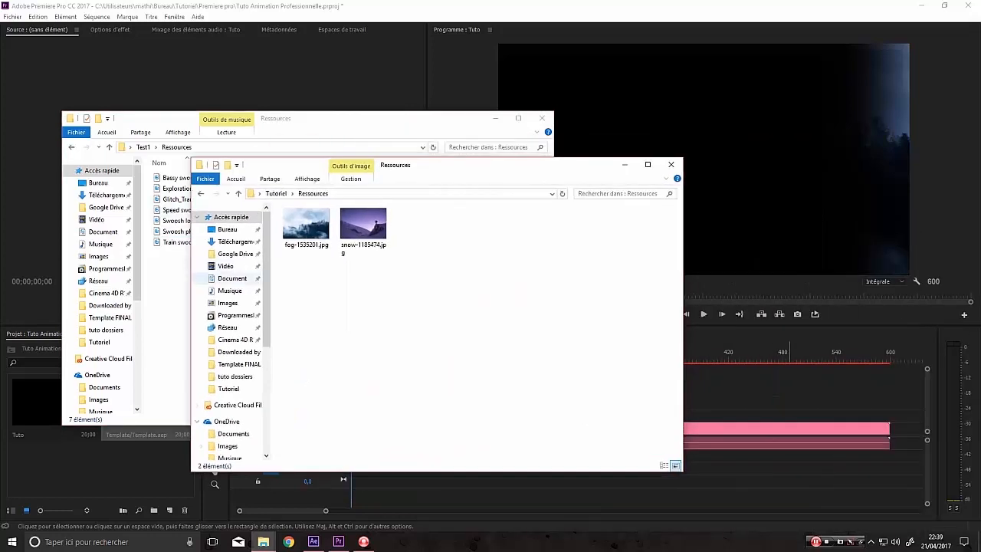
pyautogui.click(226, 266)
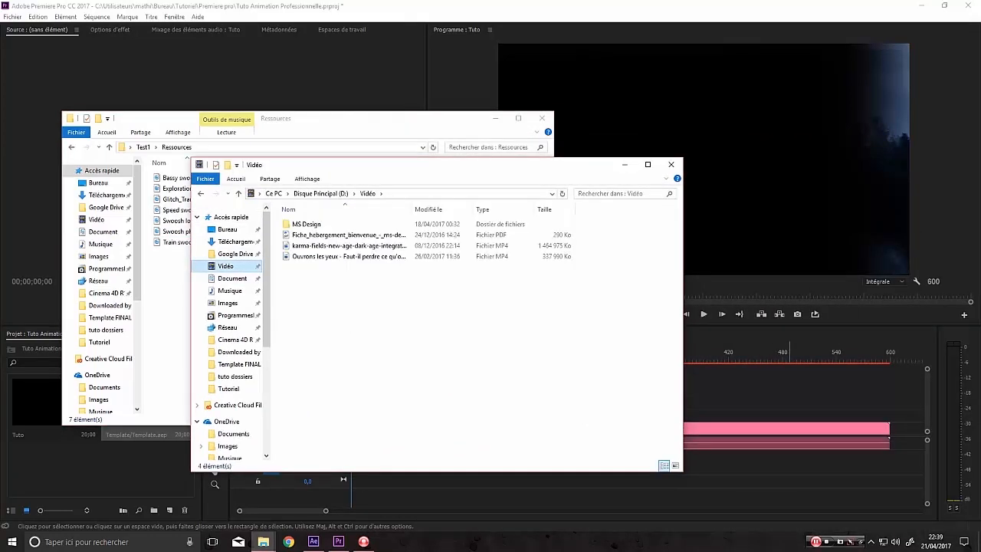
pyautogui.click(230, 291)
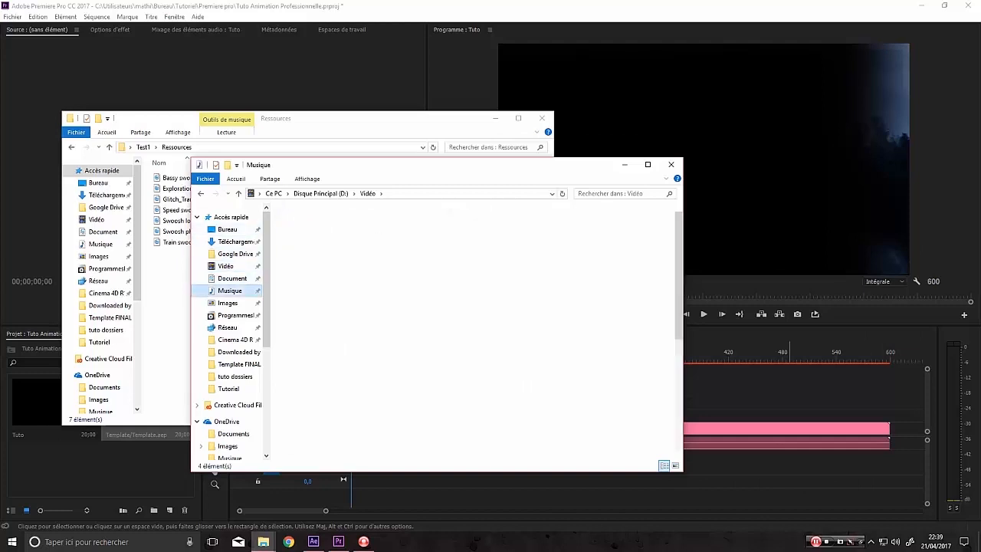
pyautogui.doubleClick(307, 330)
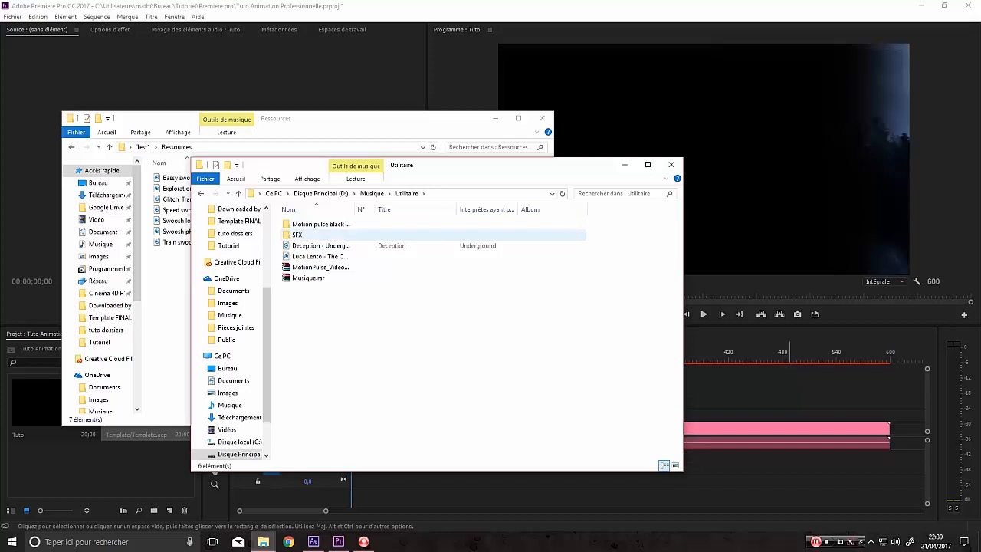
pyautogui.doubleClick(297, 234)
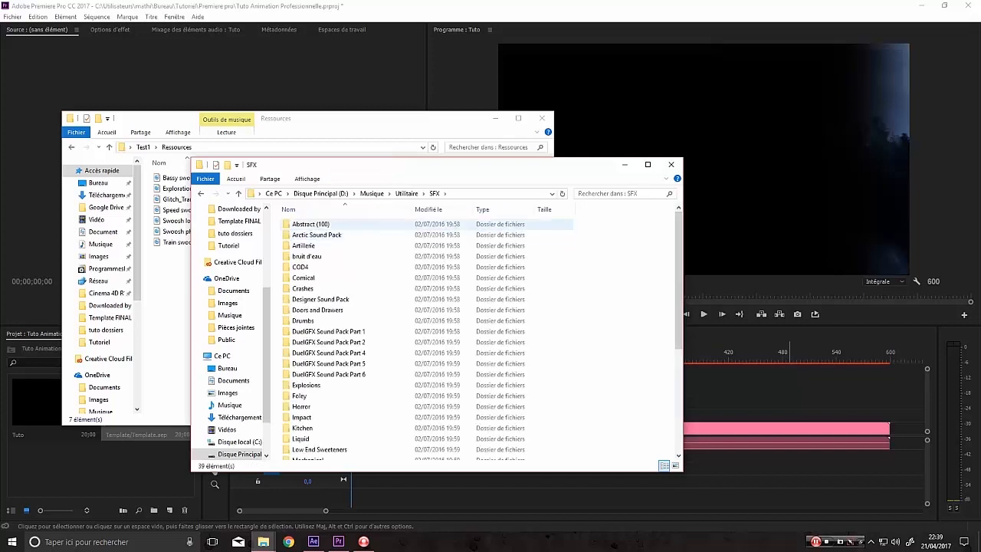
pyautogui.scroll(-4, 331, 303)
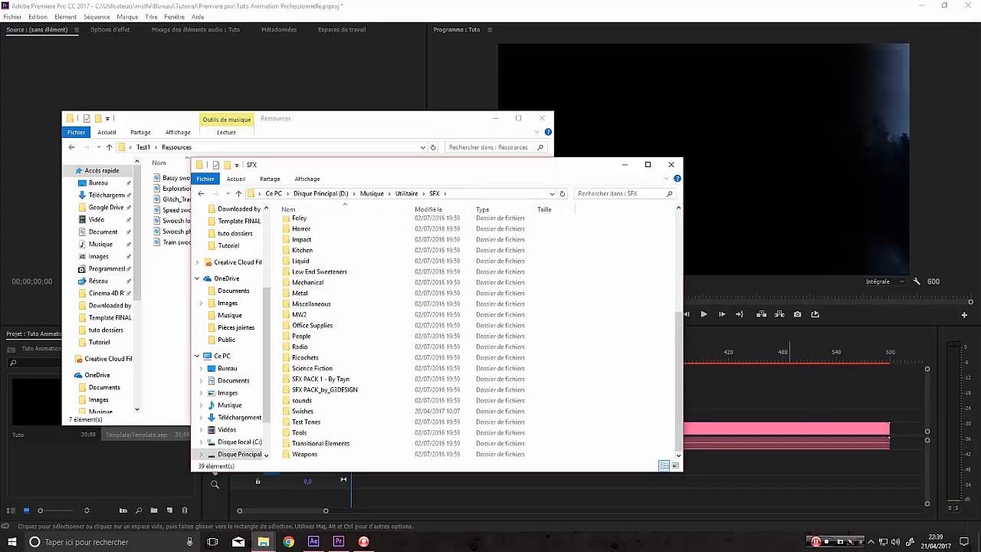
pyautogui.click(201, 194)
pyautogui.doubleClick(318, 224)
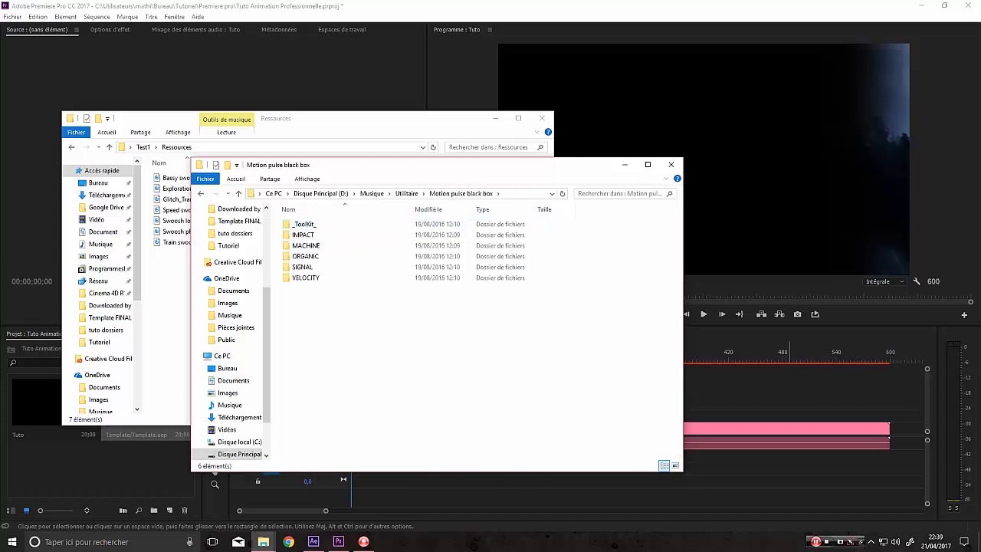
pyautogui.click(200, 194)
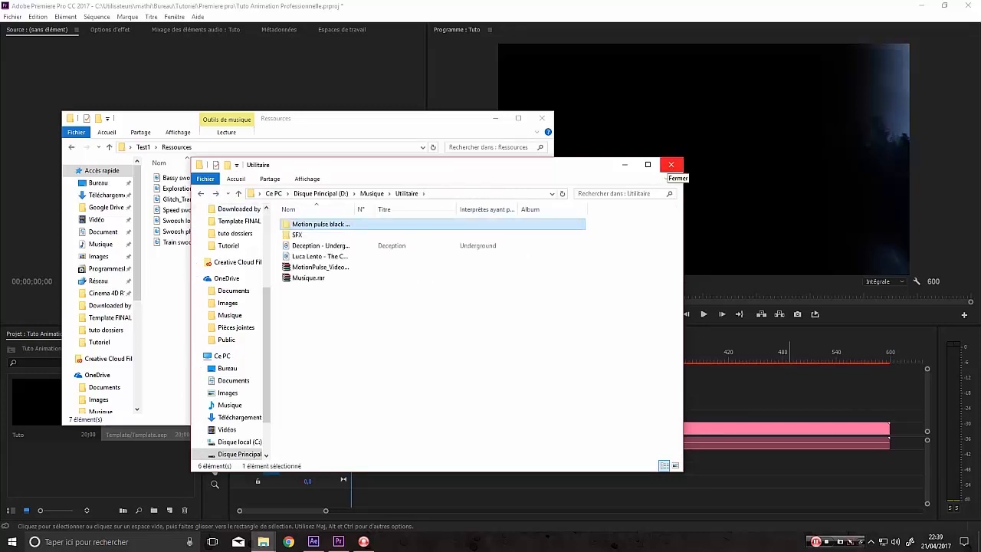
pyautogui.click(670, 165)
# Import all seven audio files from the Ressources folder into the Premiere Pro project
pyautogui.moveTo(217, 281); pyautogui.dragTo(81, 452)
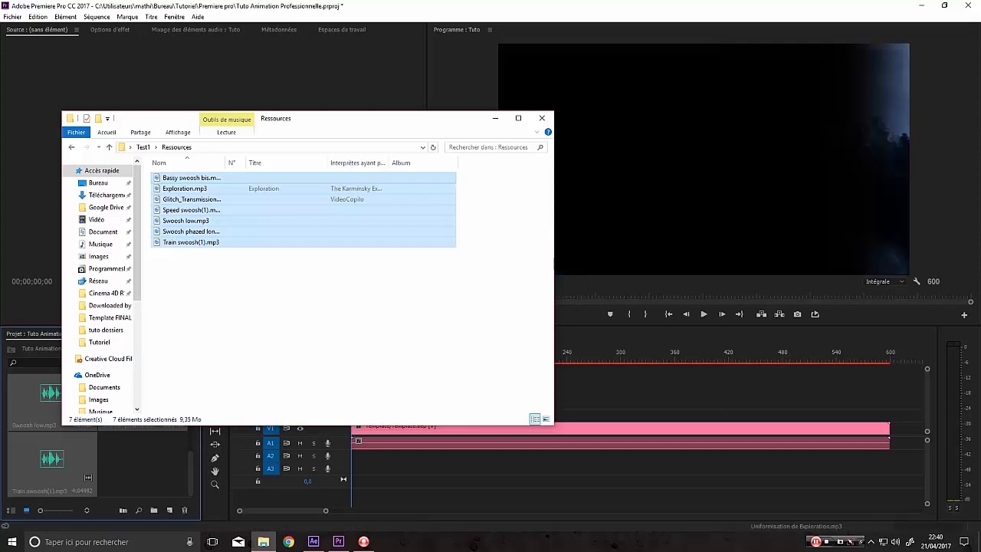
pyautogui.click(144, 464)
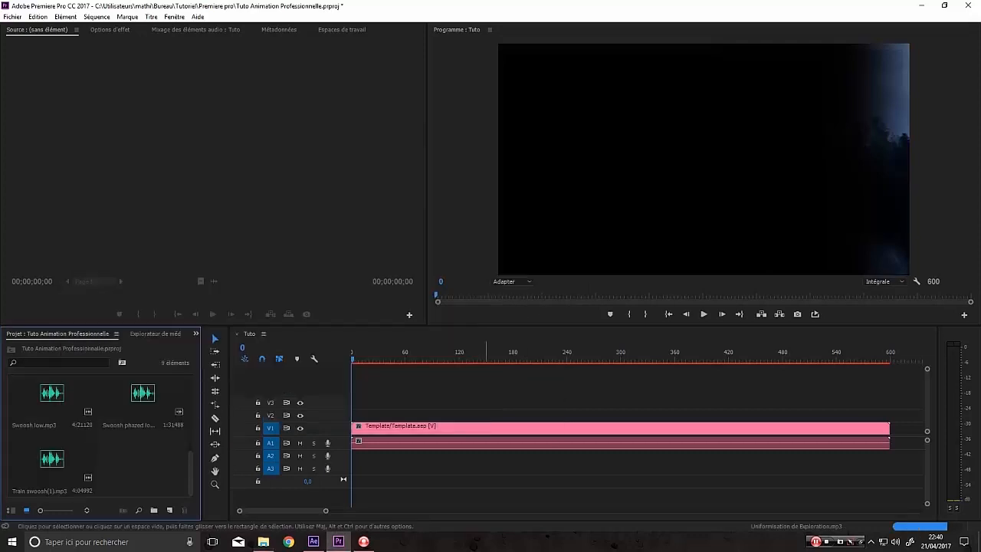
# Locate the end of the Séquence2 layer at 0;00;18;05 in the After Effects Template composition and return to Premiere Pro
pyautogui.moveTo(829, 354); pyautogui.dragTo(804, 354)
pyautogui.click(314, 542)
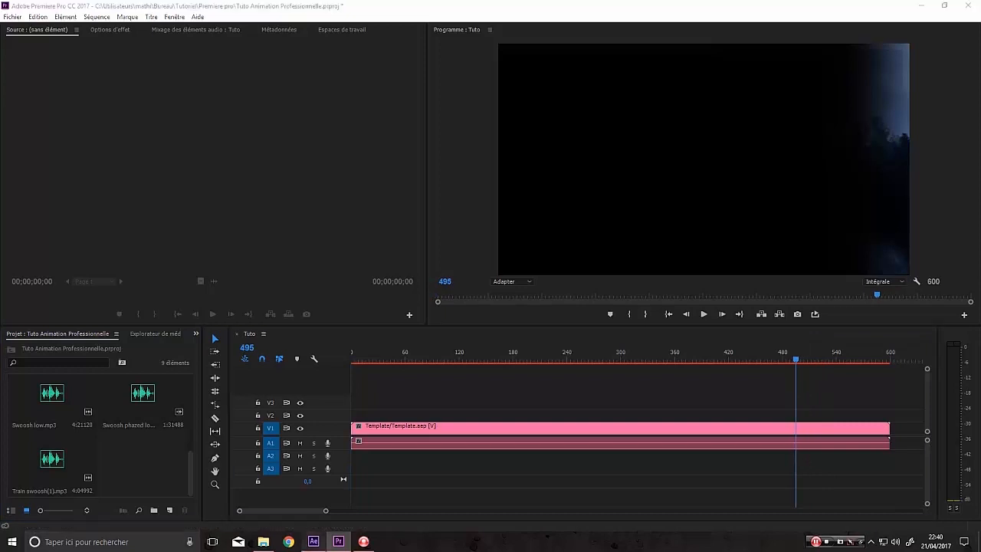
pyautogui.moveTo(834, 364)
pyautogui.mouseDown()
pyautogui.moveTo(845, 364)
pyautogui.moveTo(818, 364)
pyautogui.mouseUp()
pyautogui.press('pagedown')
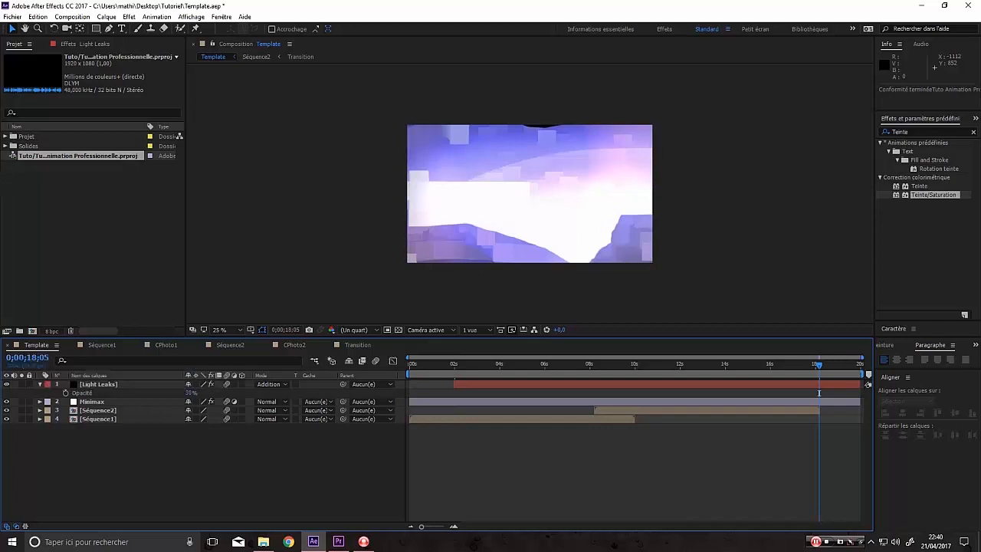
pyautogui.hotkey('alt', 'Tab')
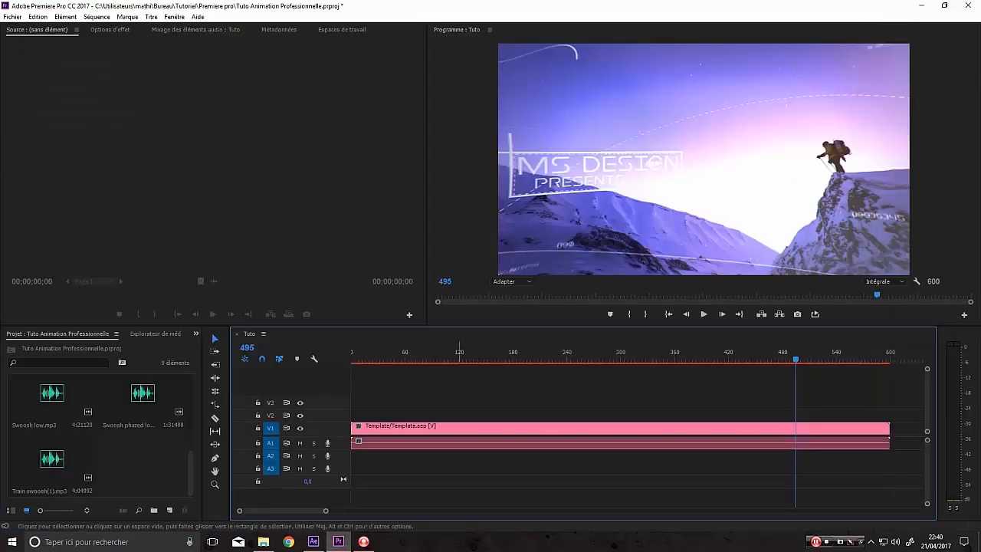
# Trim the end of the Template clip on V1 and A1 to frame 544 and step the playhead back to frame 540
pyautogui.moveTo(800, 356); pyautogui.dragTo(834, 356)
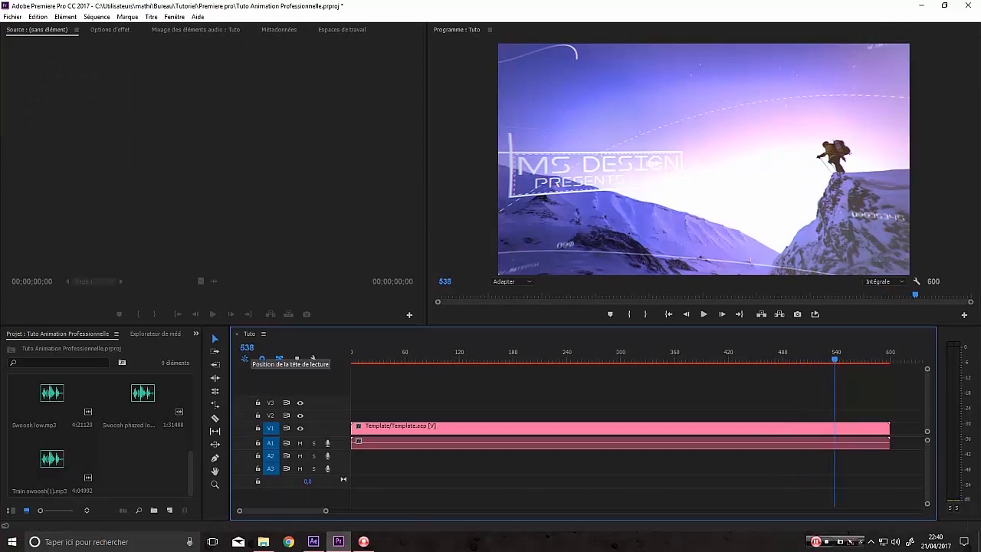
pyautogui.moveTo(835, 357); pyautogui.dragTo(856, 356)
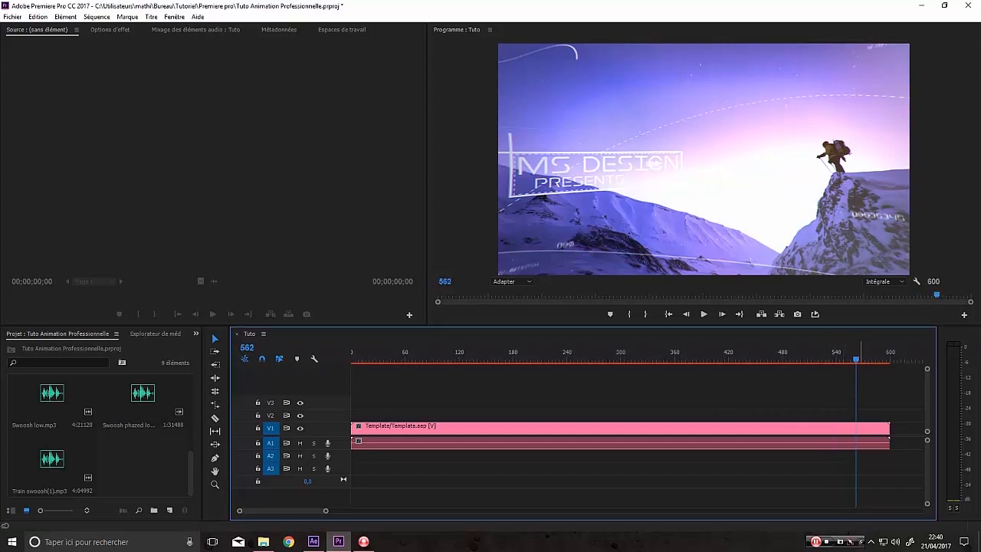
pyautogui.moveTo(856, 357)
pyautogui.mouseDown()
pyautogui.moveTo(867, 357)
pyautogui.moveTo(829, 356)
pyautogui.moveTo(839, 357)
pyautogui.mouseUp()
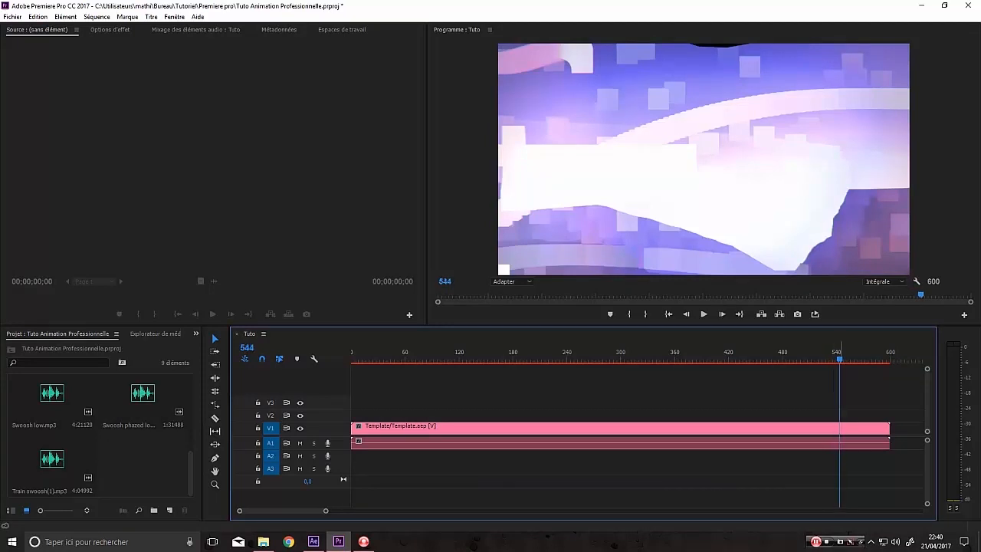
pyautogui.moveTo(840, 357); pyautogui.dragTo(840, 356)
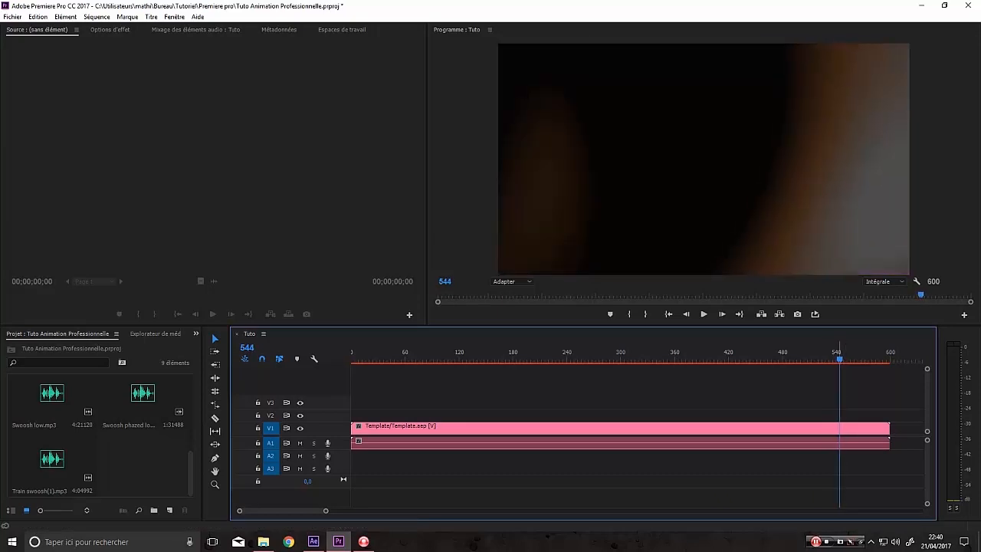
pyautogui.moveTo(889, 428); pyautogui.dragTo(840, 427)
pyautogui.press('Left')
pyautogui.press('Left')
pyautogui.press('Left')
pyautogui.press('Left')
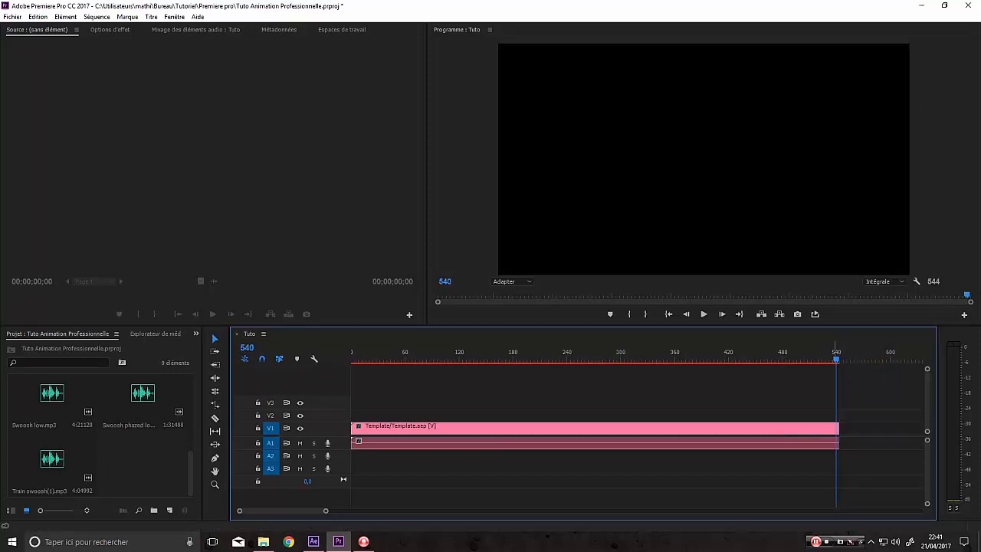
# Move the Tuto sequence's playhead to frame 242 and launch the Windows Calculator
pyautogui.moveTo(573, 355); pyautogui.dragTo(568, 354)
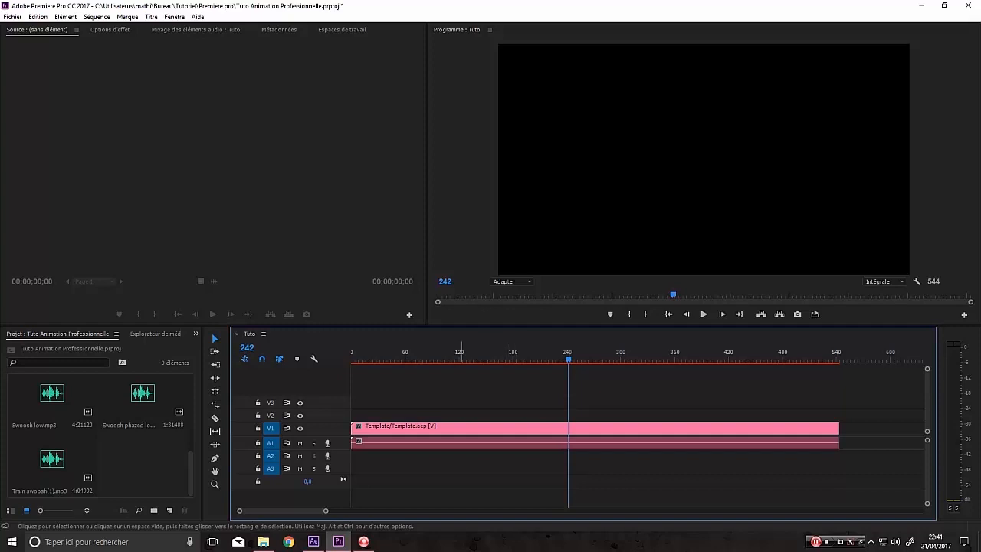
pyautogui.press('super+r')
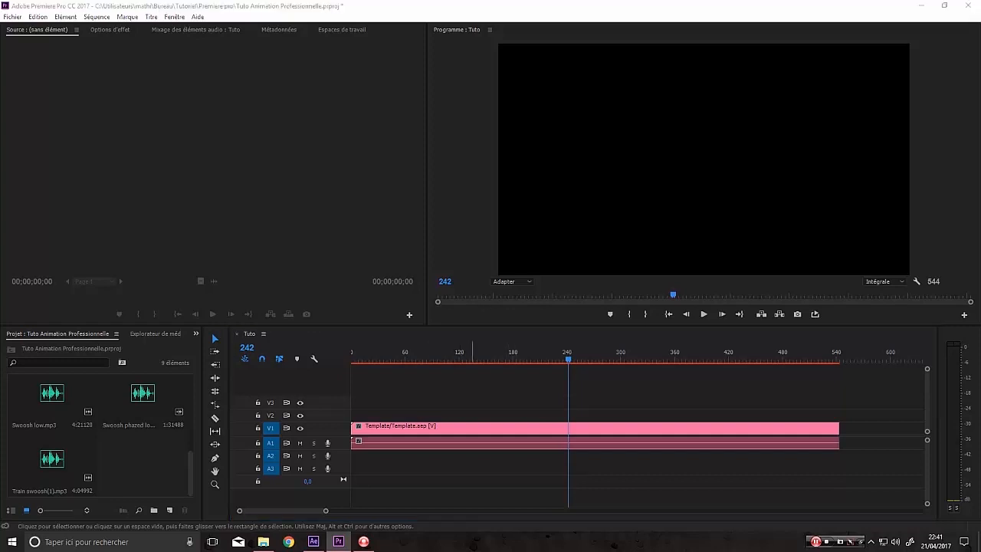
pyautogui.press('Return')
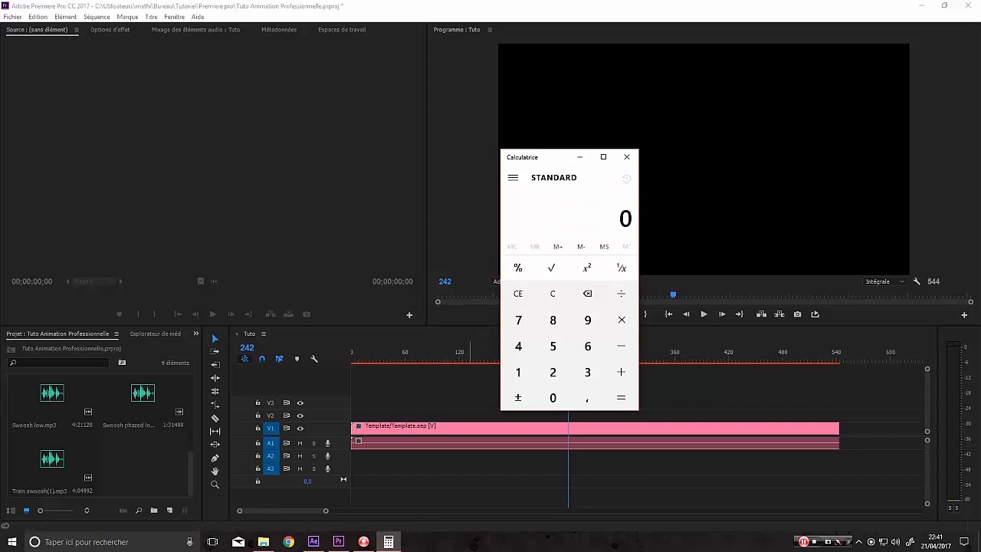
# Locate the start of the Séquence2 layer at 0;00;08;07 in the After Effects Template composition and minimize After Effects
pyautogui.moveTo(314, 542)
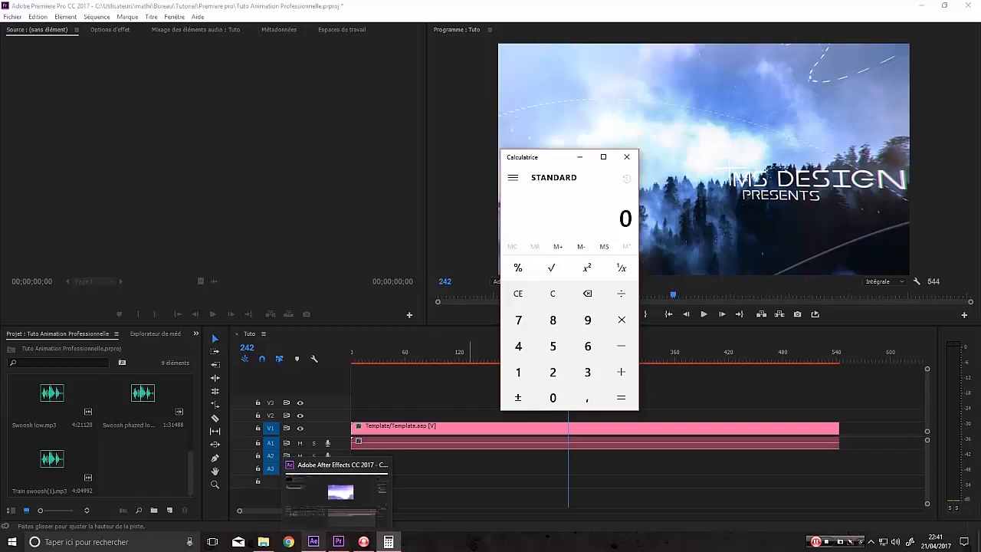
pyautogui.click(313, 541)
pyautogui.moveTo(819, 393); pyautogui.dragTo(596, 366)
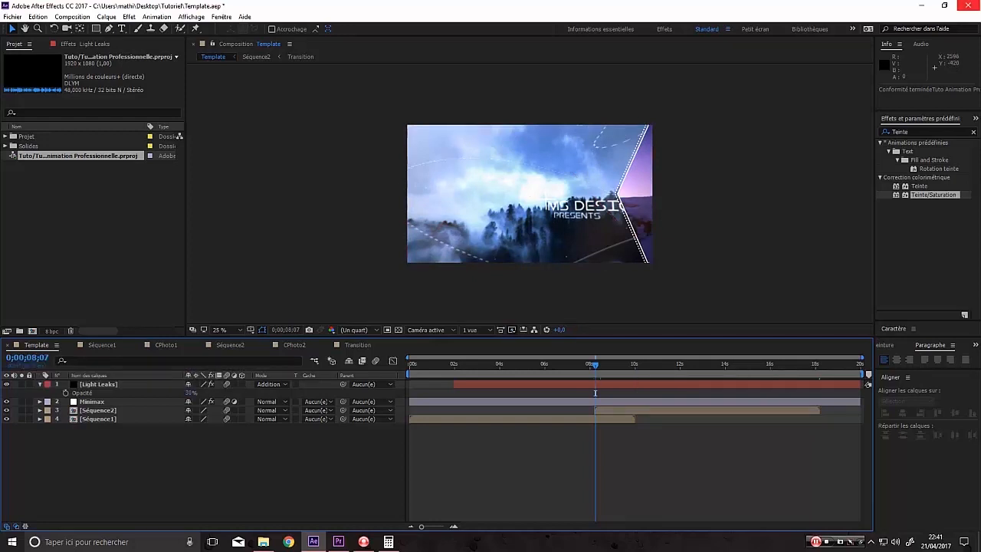
pyautogui.click(922, 5)
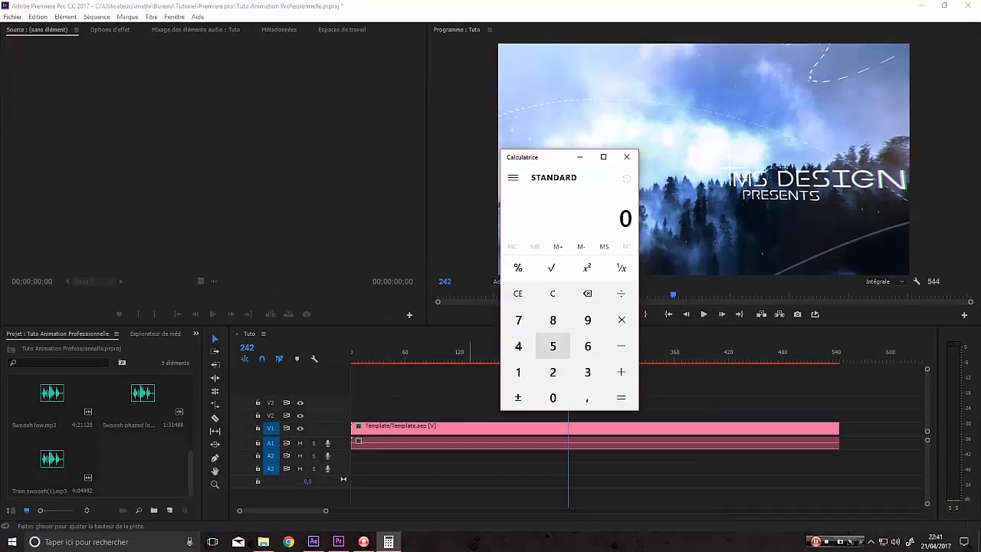
# Convert the 8;07 timecode to frames in the Calculator by computing 8 × 30 + 7
pyautogui.click(553, 320)
pyautogui.click(621, 319)
pyautogui.click(588, 371)
pyautogui.click(553, 398)
pyautogui.click(621, 371)
pyautogui.click(518, 346)
pyautogui.click(587, 293)
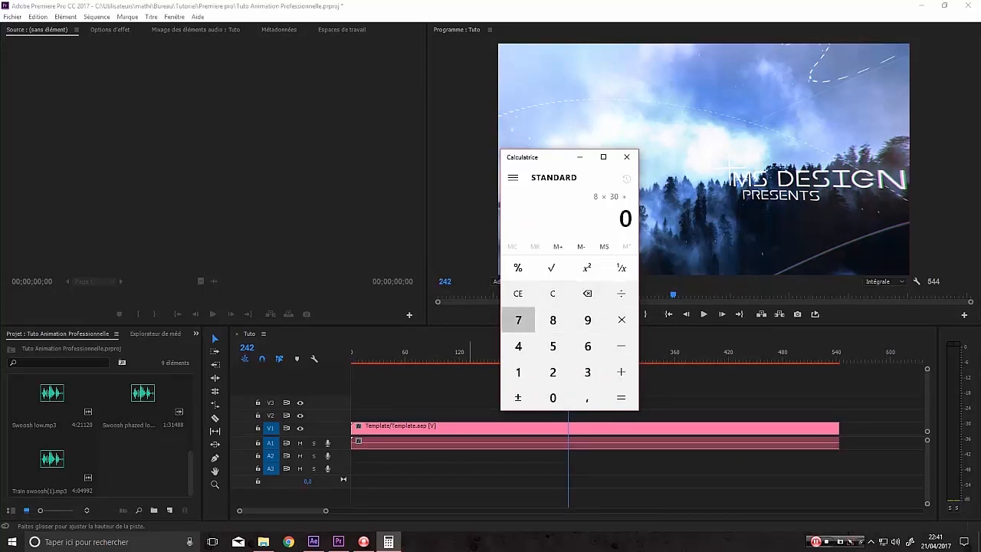
pyautogui.click(519, 320)
pyautogui.click(620, 397)
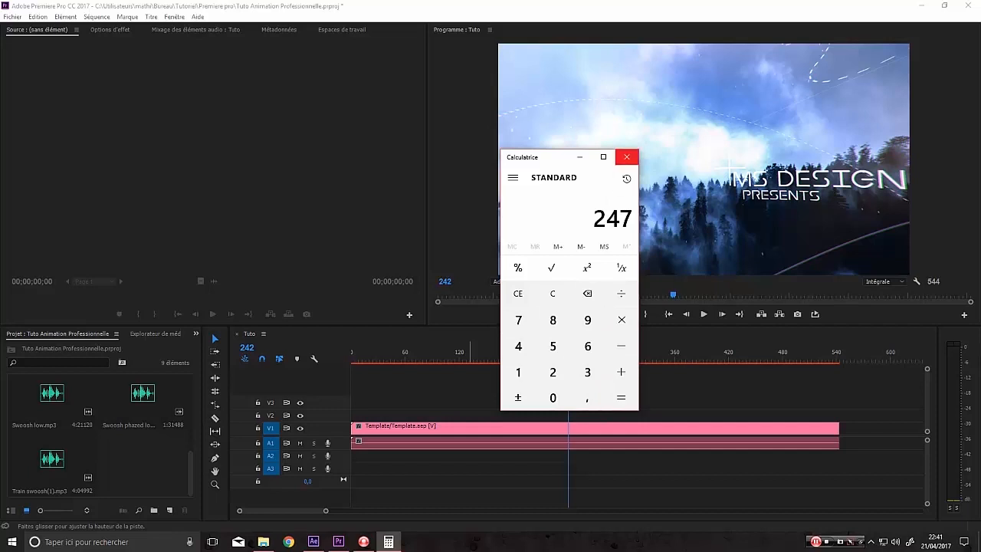
# Close the Calculator and advance the Tuto sequence's playhead to frame 247
pyautogui.click(627, 156)
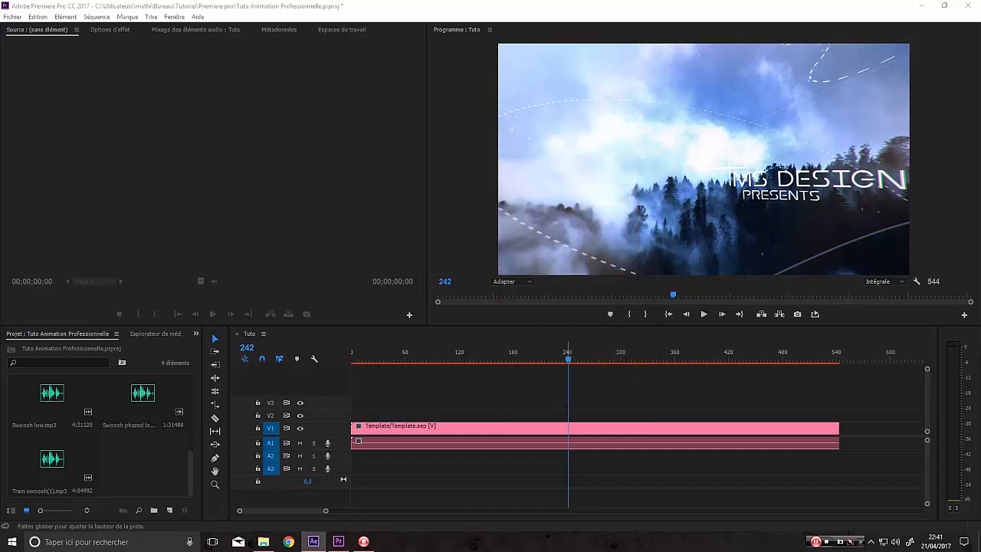
pyautogui.press('Right')
pyautogui.press('Right')
pyautogui.press('Right')
pyautogui.press('Right')
pyautogui.press('Right')
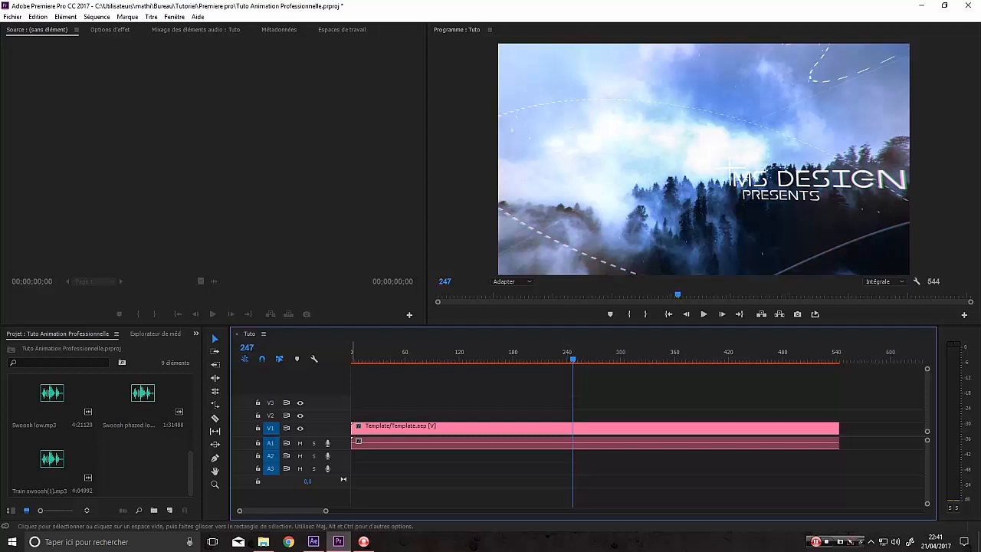
# Place the Bassy swoosh sound on A2 at frame 247 and shift it about 40 frames earlier
pyautogui.click(146, 463)
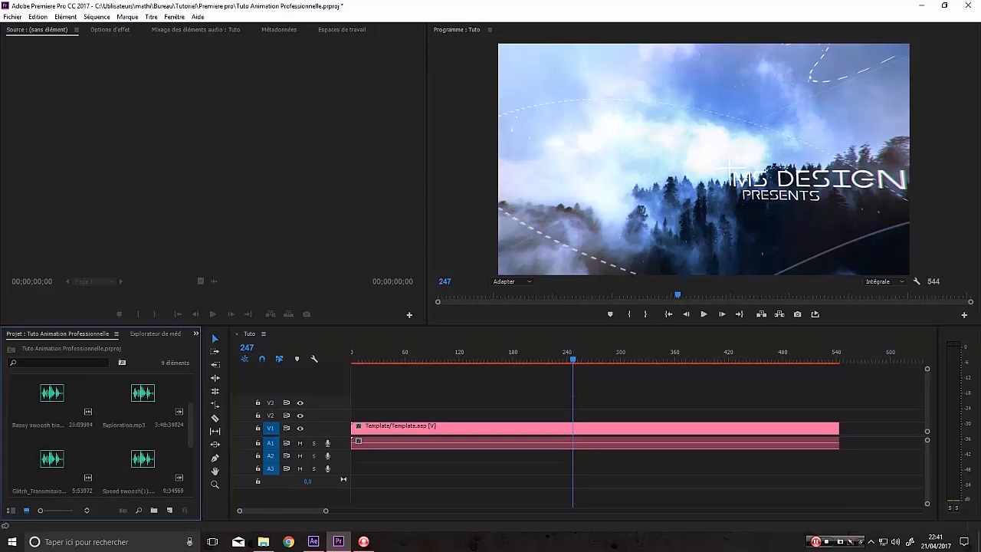
pyautogui.scroll(2, 100, 435)
pyautogui.scroll(-3, 100, 434)
pyautogui.scroll(3, 99, 434)
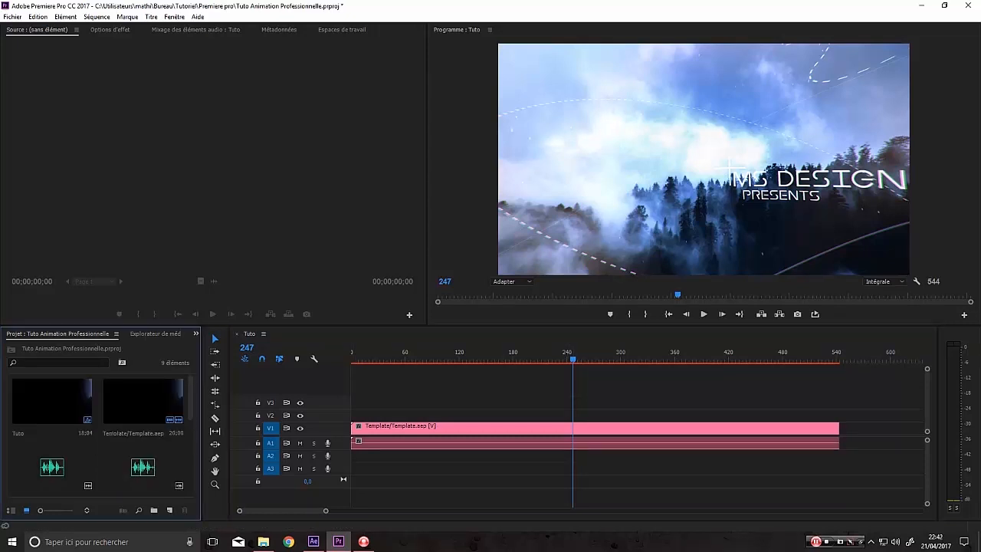
pyautogui.scroll(-2, 99, 435)
pyautogui.moveTo(52, 401); pyautogui.dragTo(579, 457)
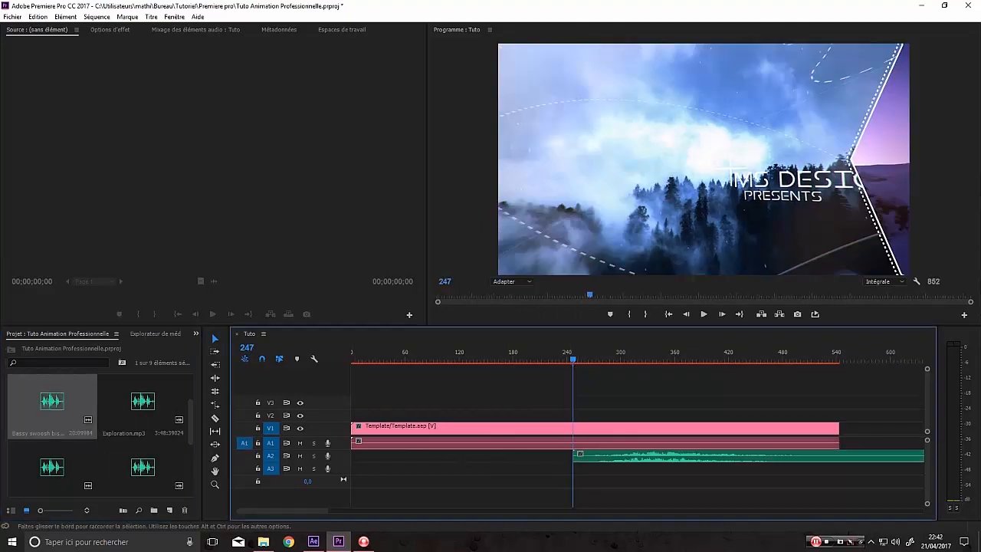
pyautogui.moveTo(654, 457); pyautogui.dragTo(611, 457)
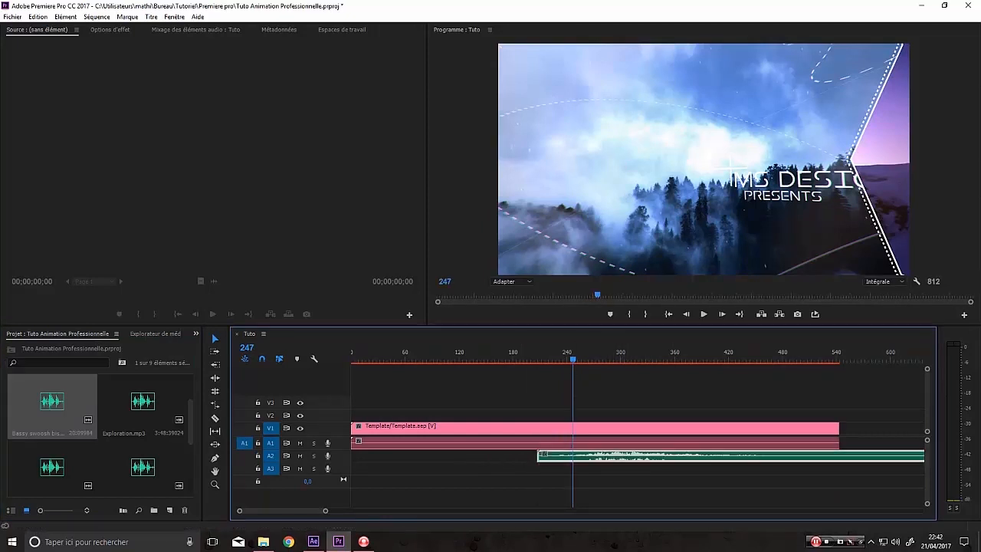
# Place the Speed swoosh(1) sound on A3 so that it starts at frame 247
pyautogui.scroll(-2, 99, 429)
pyautogui.moveTo(143, 401); pyautogui.dragTo(574, 469)
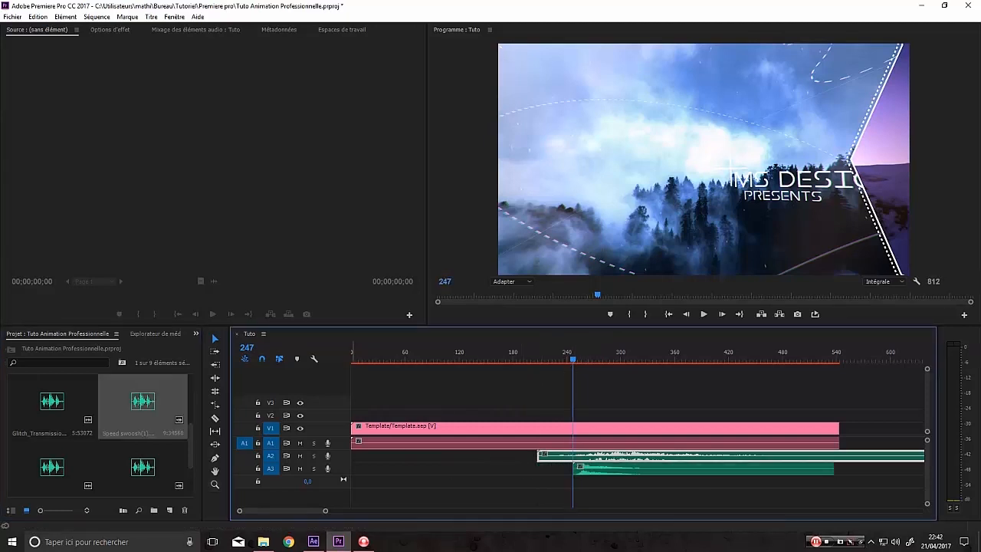
pyautogui.scroll(-1, 98, 429)
pyautogui.moveTo(52, 401)
pyautogui.mouseDown()
pyautogui.moveTo(583, 489)
pyautogui.moveTo(40, 410)
pyautogui.mouseUp()
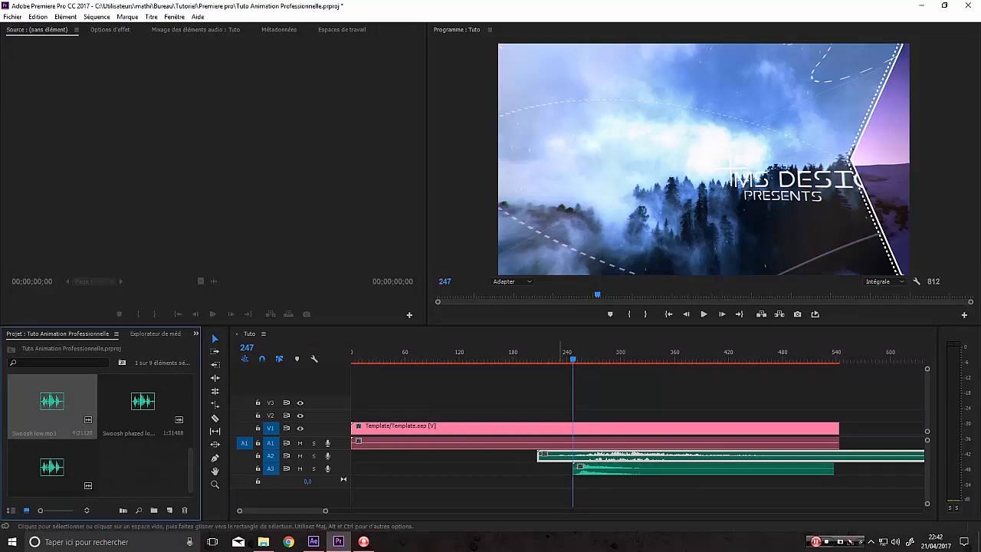
# Add three audio tracks, A4, A5 and A6, below A3 in the Tuto sequence
pyautogui.rightClick(339, 469)
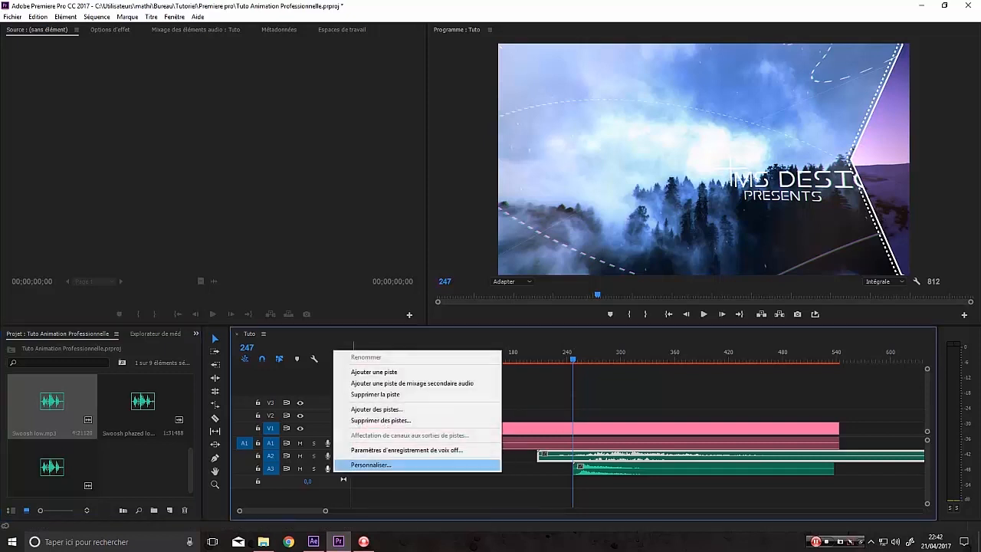
pyautogui.click(379, 370)
pyautogui.rightClick(339, 480)
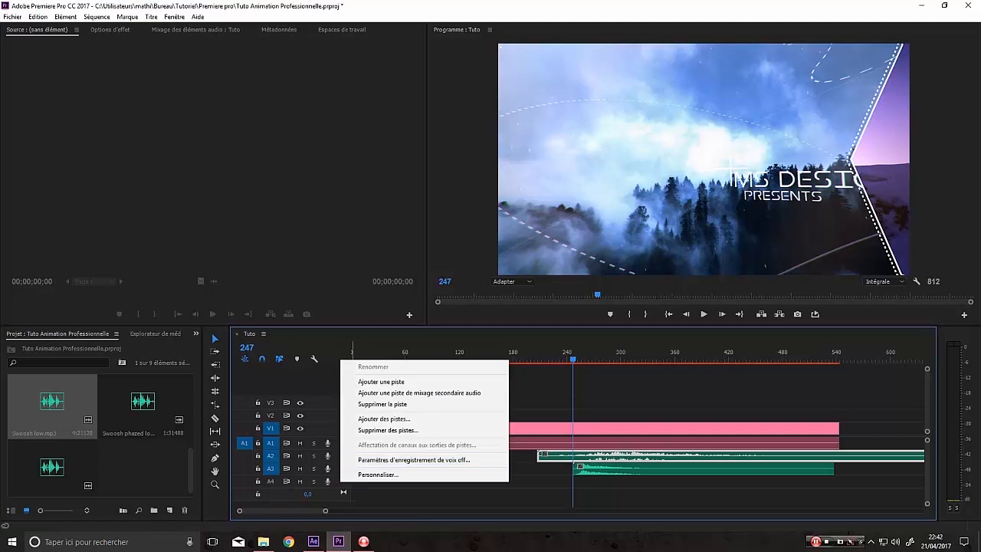
pyautogui.click(379, 378)
pyautogui.rightClick(339, 480)
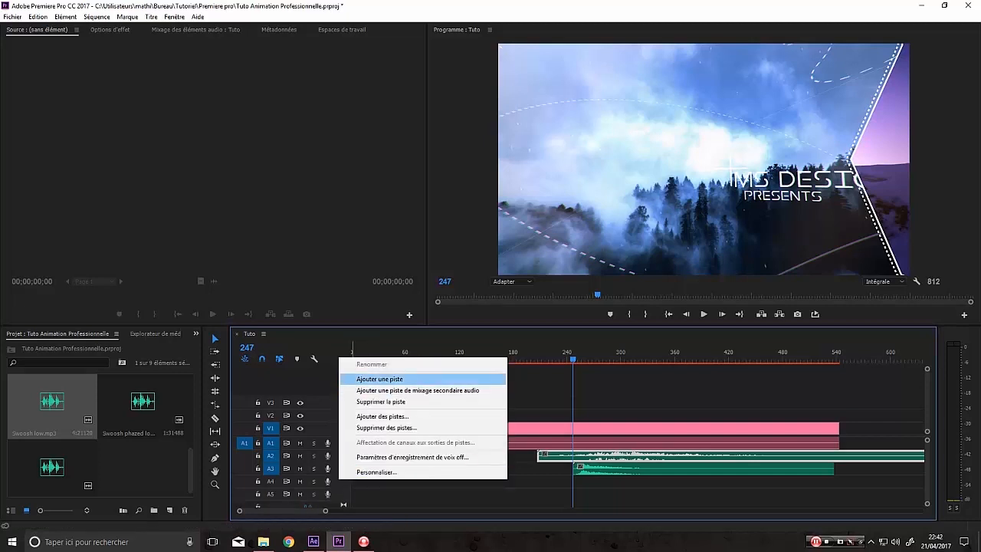
pyautogui.click(379, 379)
# Place Swoosh low.mp3 on A4, the Swoosh phazed sound on A5 and Train swoosh(1).mp3 on A6, all starting at frame 247
pyautogui.moveTo(52, 405); pyautogui.dragTo(572, 482)
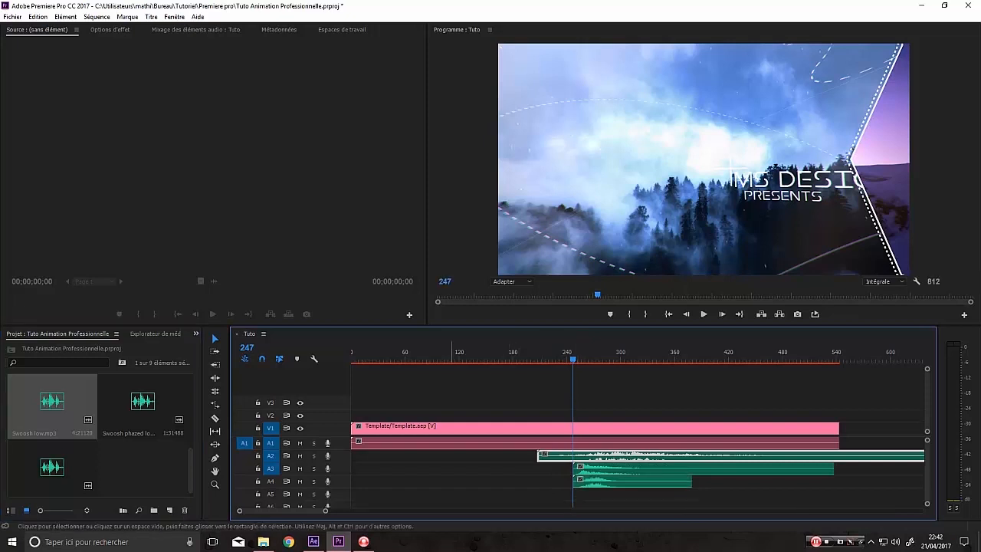
pyautogui.moveTo(143, 401); pyautogui.dragTo(583, 495)
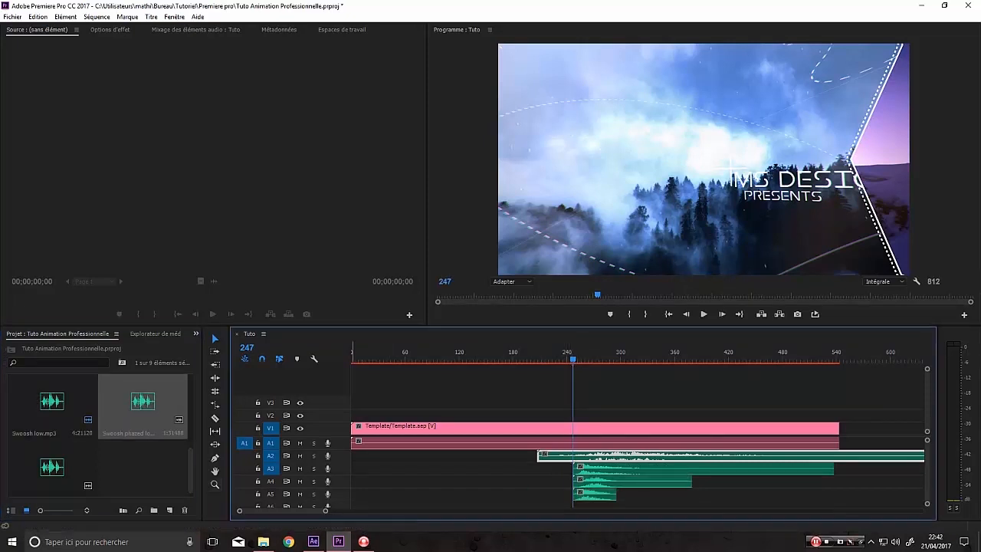
pyautogui.scroll(-1, 98, 440)
pyautogui.moveTo(52, 460); pyautogui.dragTo(577, 504)
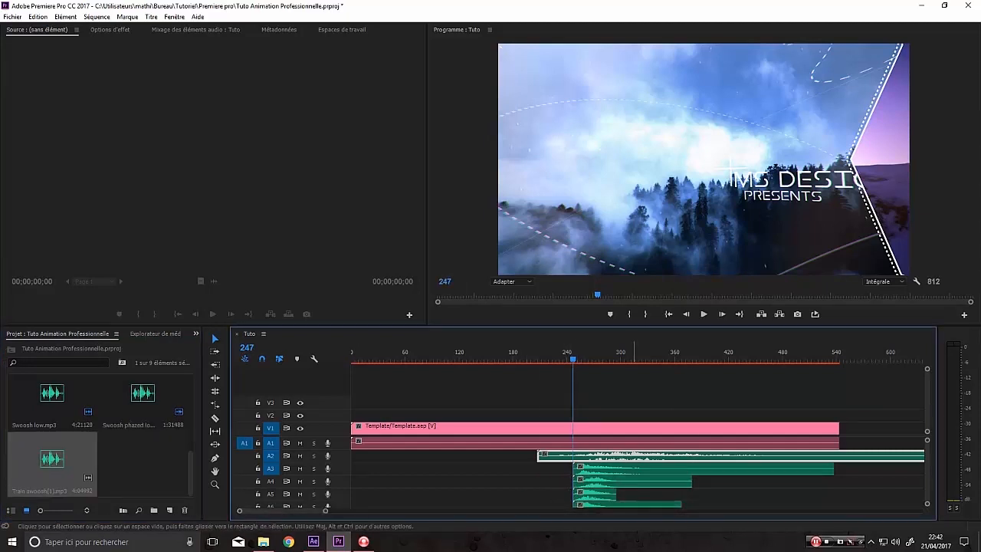
# Play the sequence from frame 247 to hear the layered swoosh sounds against the transition, stopping at frame 394
pyautogui.hscroll(1, 577, 503)
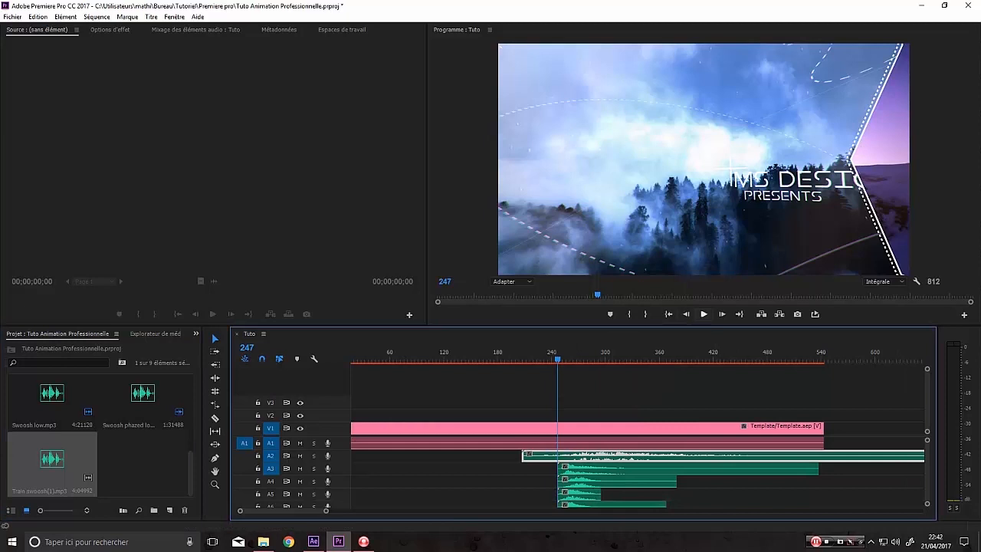
pyautogui.click(704, 314)
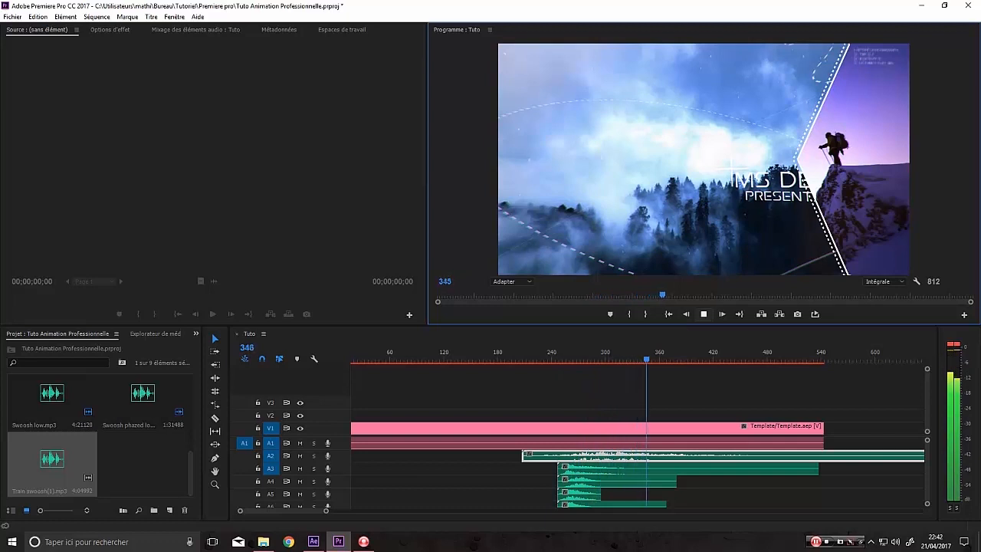
pyautogui.press('space')
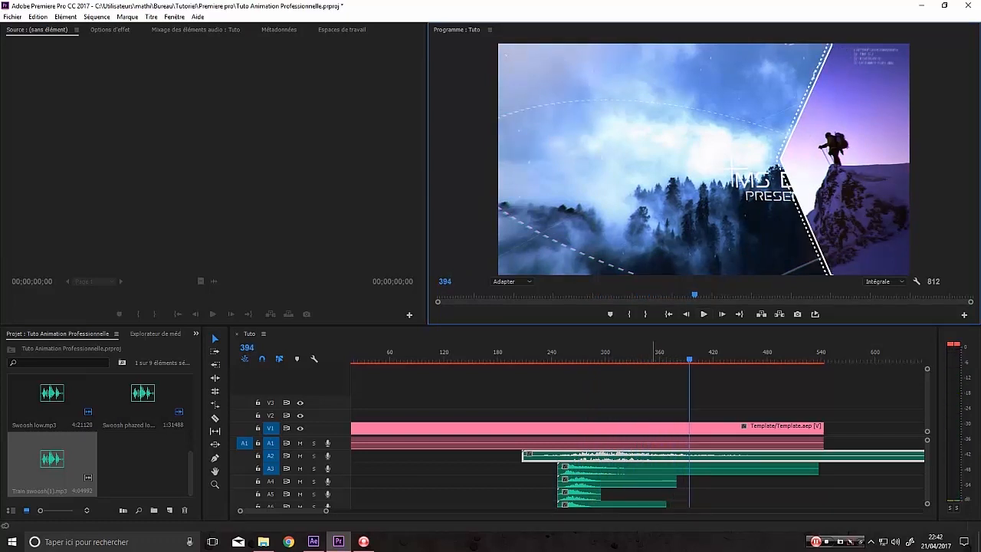
# Add an audio track, A7, below A6 in the Tuto sequence
pyautogui.scroll(-5, 453, 460)
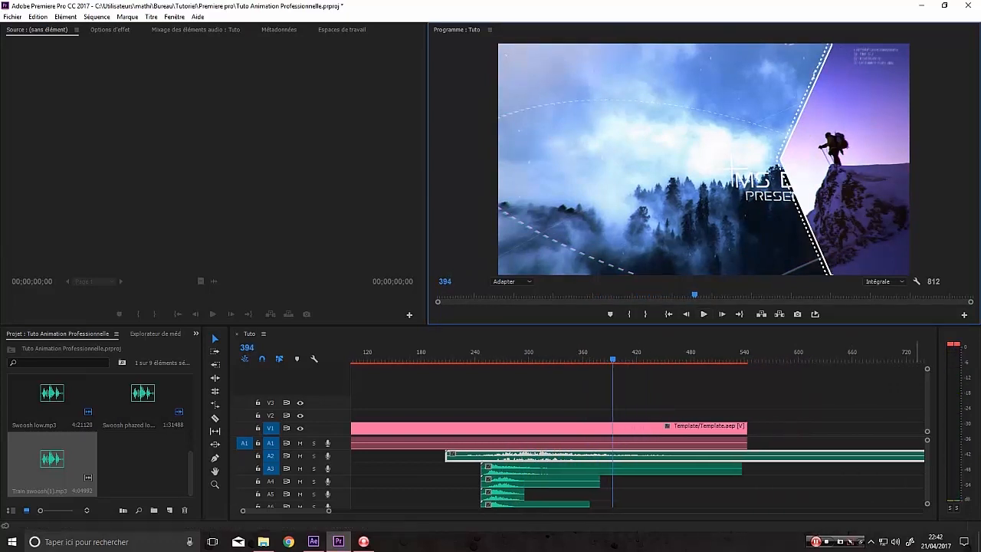
pyautogui.moveTo(928, 469); pyautogui.dragTo(928, 479)
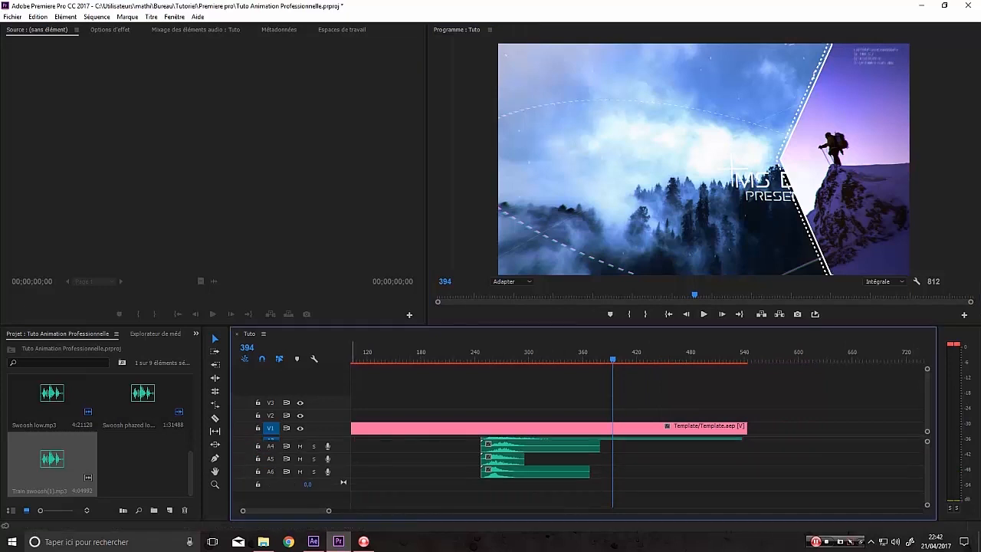
pyautogui.rightClick(335, 468)
pyautogui.click(375, 368)
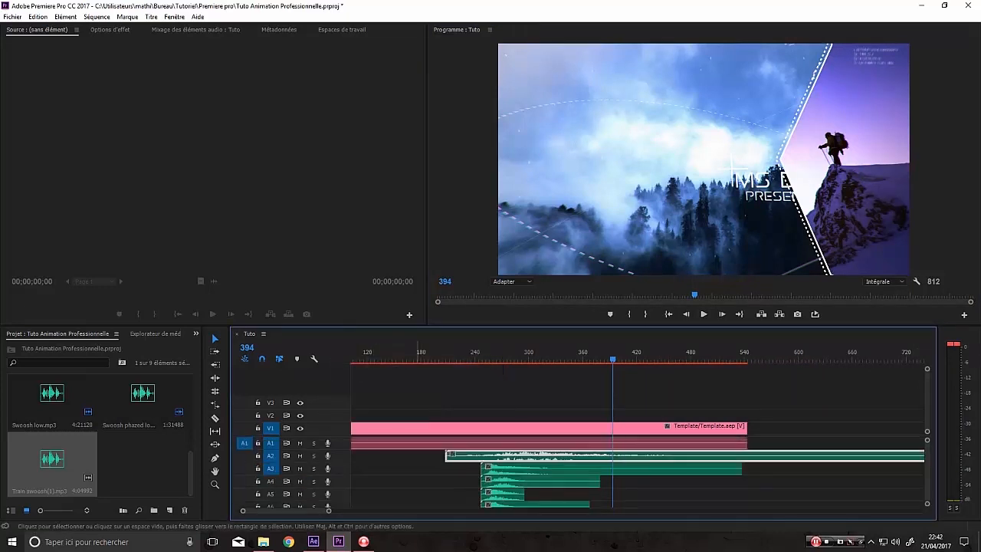
pyautogui.click(817, 542)
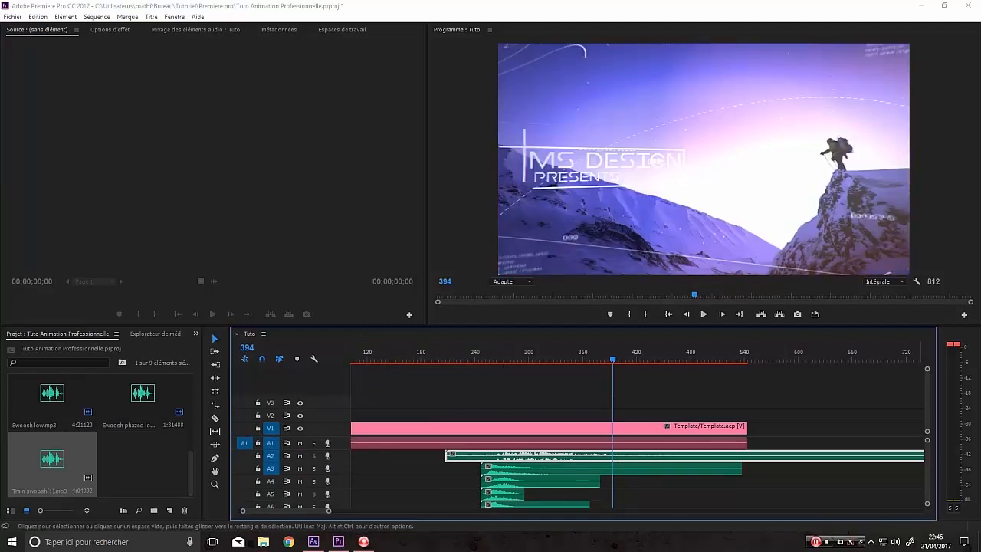
# Import ALPINE VIEWS.mp3 into the project and place it on A7 at the start of the sequence
pyautogui.moveTo(423, 423); pyautogui.dragTo(155, 459)
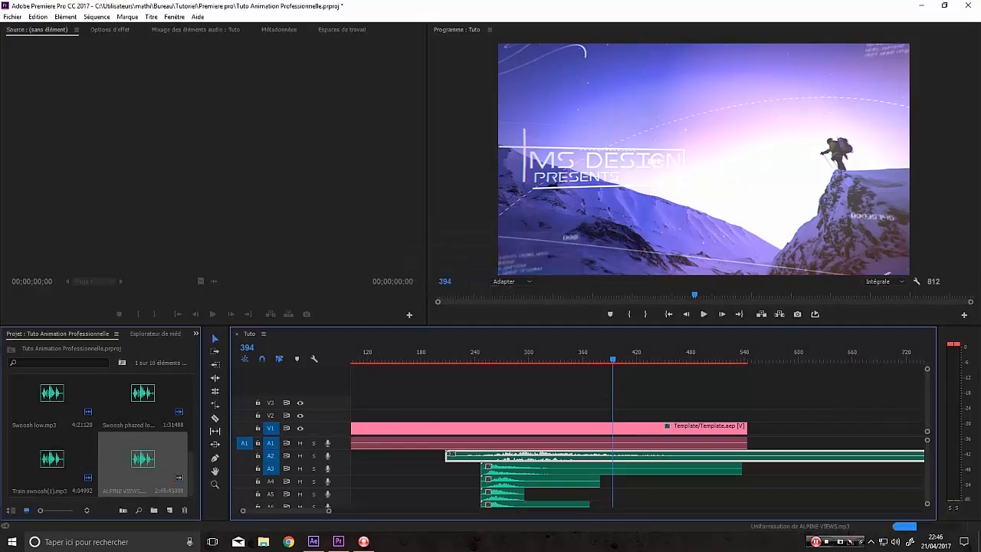
pyautogui.hscroll(3, 621, 430)
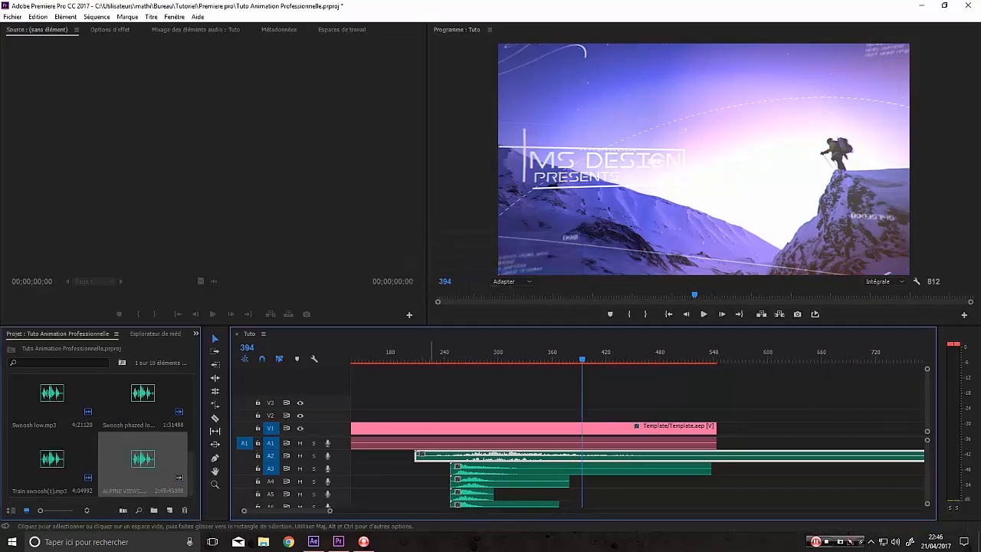
pyautogui.hscroll(-3, 621, 429)
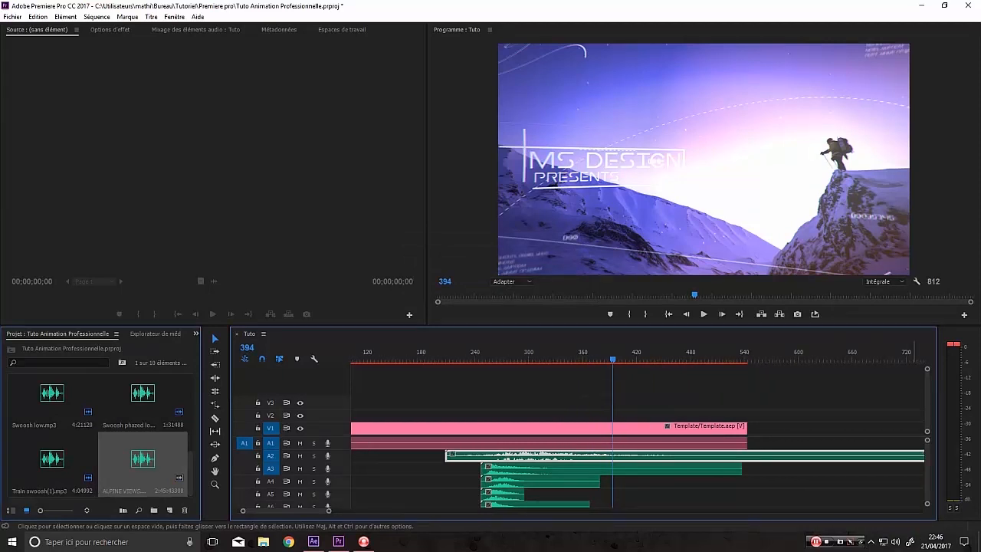
pyautogui.scroll(-3, 637, 460)
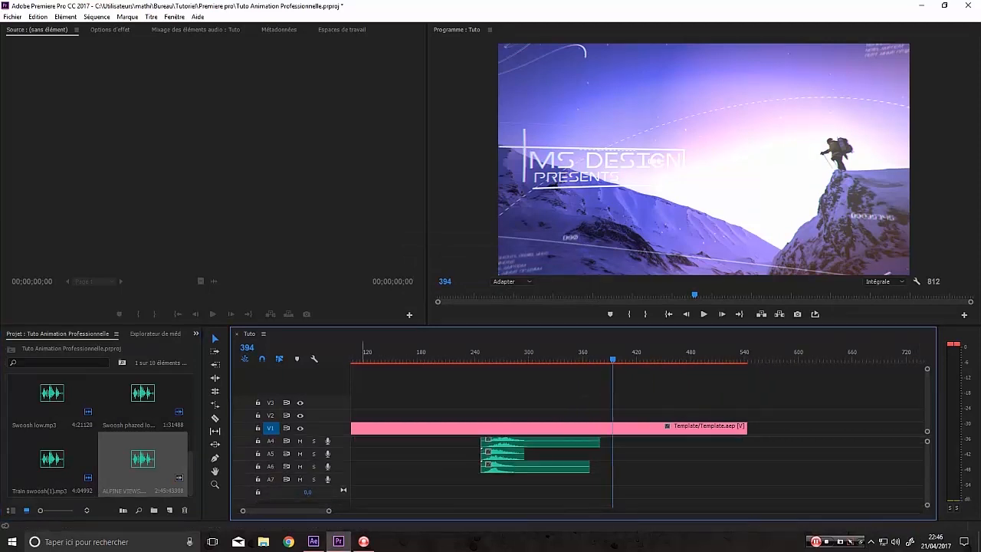
pyautogui.moveTo(143, 458)
pyautogui.mouseDown()
pyautogui.moveTo(460, 469)
pyautogui.moveTo(346, 480)
pyautogui.moveTo(355, 481)
pyautogui.mouseUp()
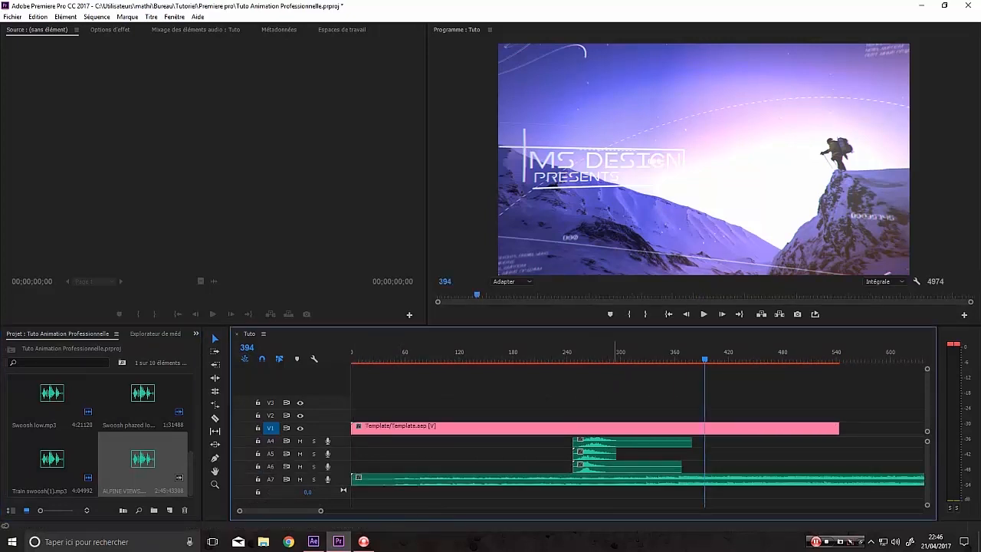
# Trim the first 363 frames off the ALPINE VIEWS music on A7 and slide the clip back to the sequence start
pyautogui.moveTo(617, 354); pyautogui.dragTo(677, 354)
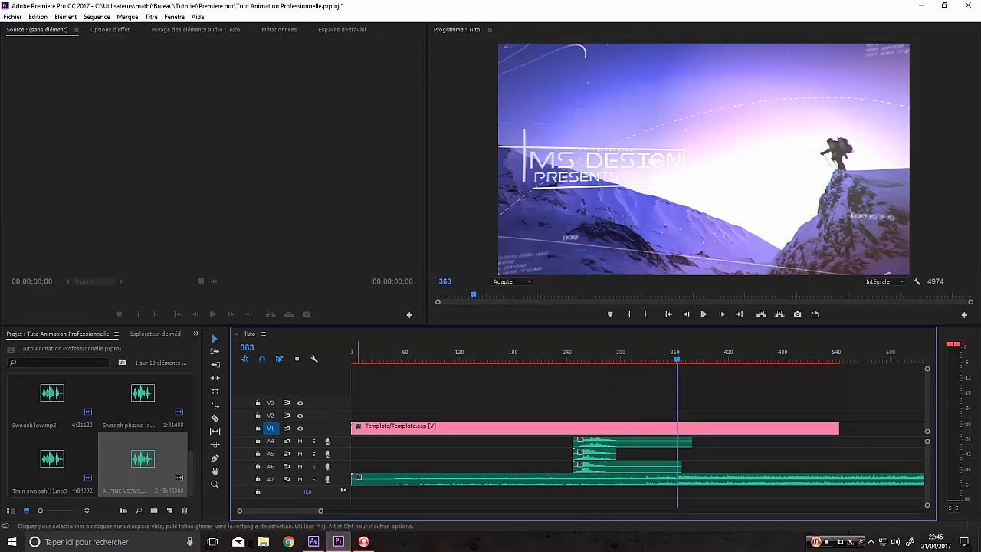
pyautogui.moveTo(353, 479)
pyautogui.mouseDown()
pyautogui.moveTo(678, 479)
pyautogui.moveTo(354, 479)
pyautogui.mouseUp()
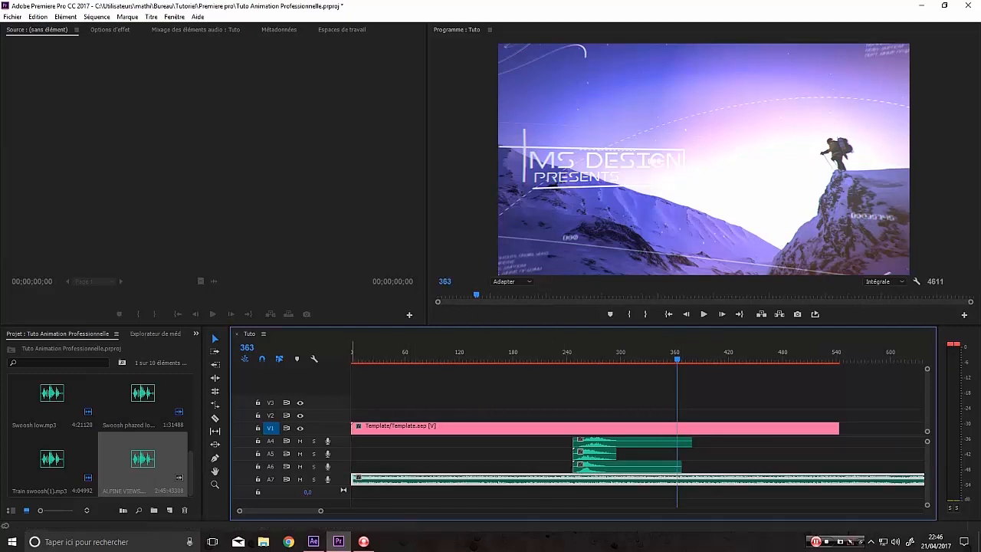
# Play the sequence from its beginning through to frame 329 to hear the music with the swoosh sounds
pyautogui.press('Home')
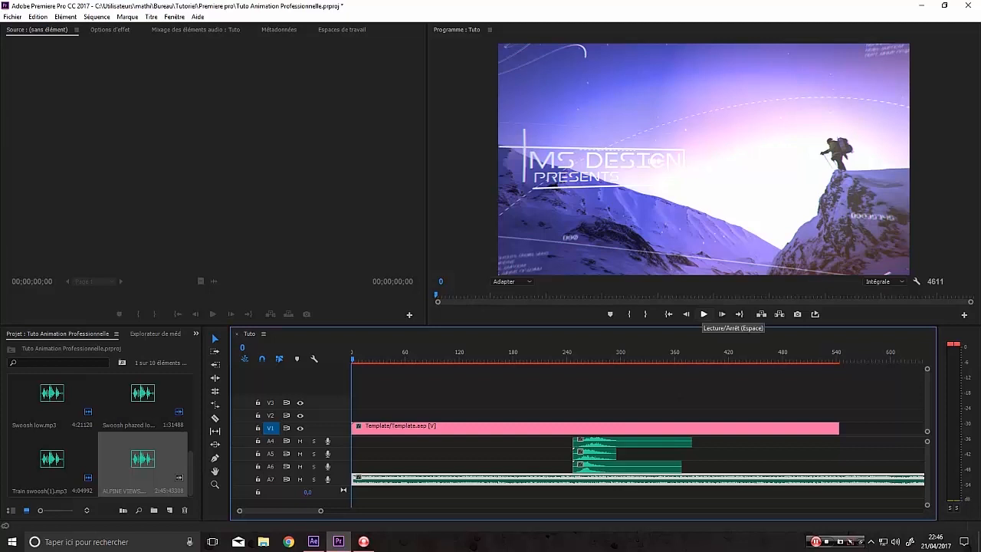
pyautogui.click(704, 315)
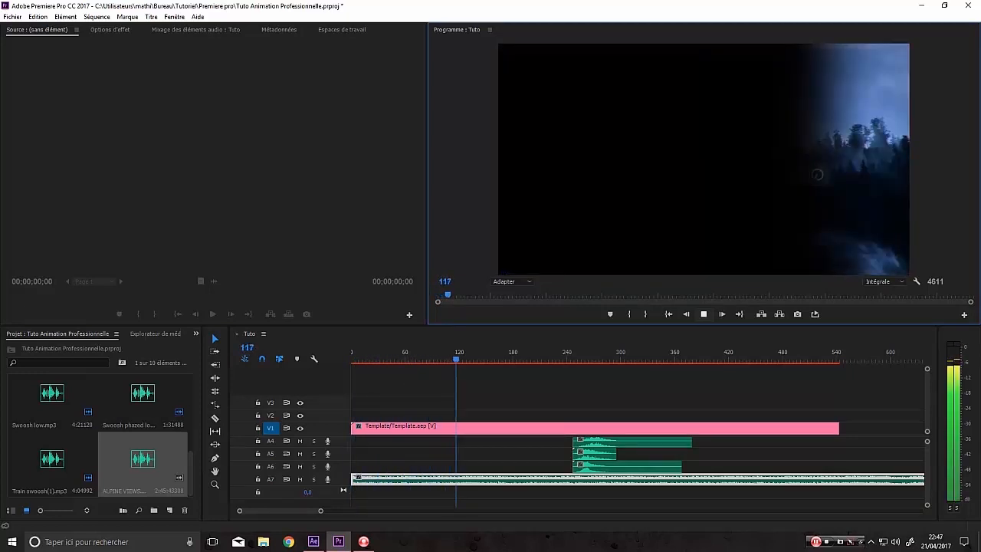
pyautogui.press('space')
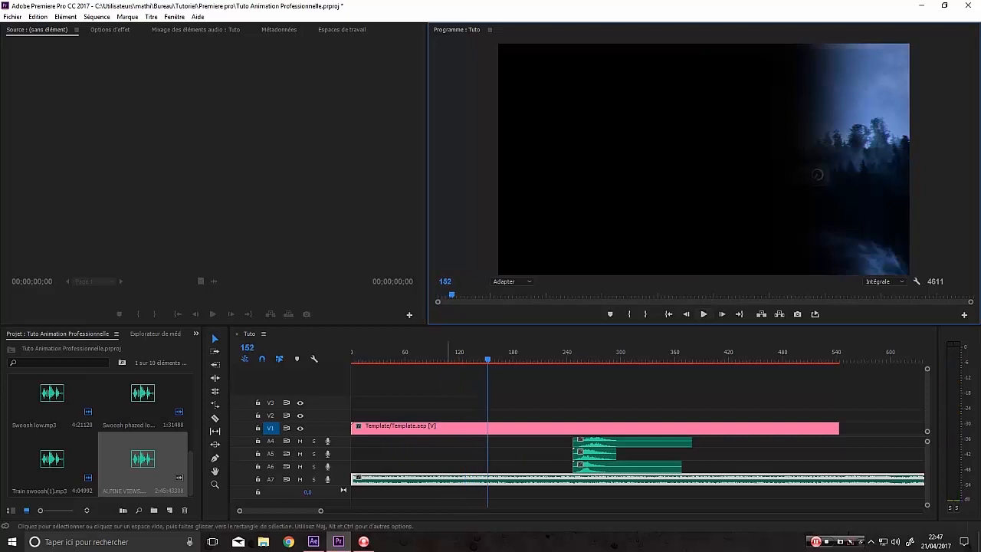
pyautogui.click(491, 359)
pyautogui.press('space')
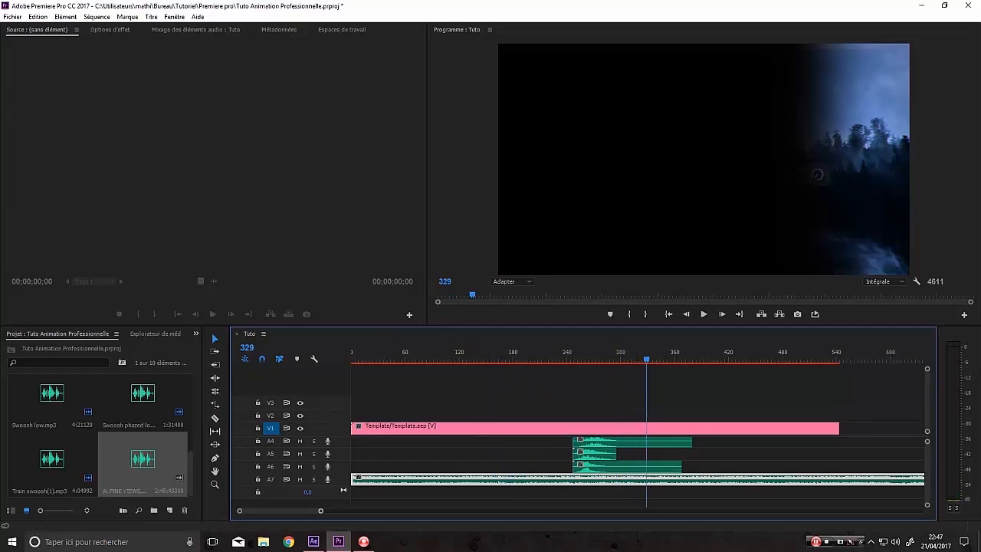
# Trim the end of the ALPINE VIEWS music on A7 to match the end of the Template clip on V1
pyautogui.press('=')
pyautogui.press('-')
pyautogui.press('-')
pyautogui.press('-')
pyautogui.press('-')
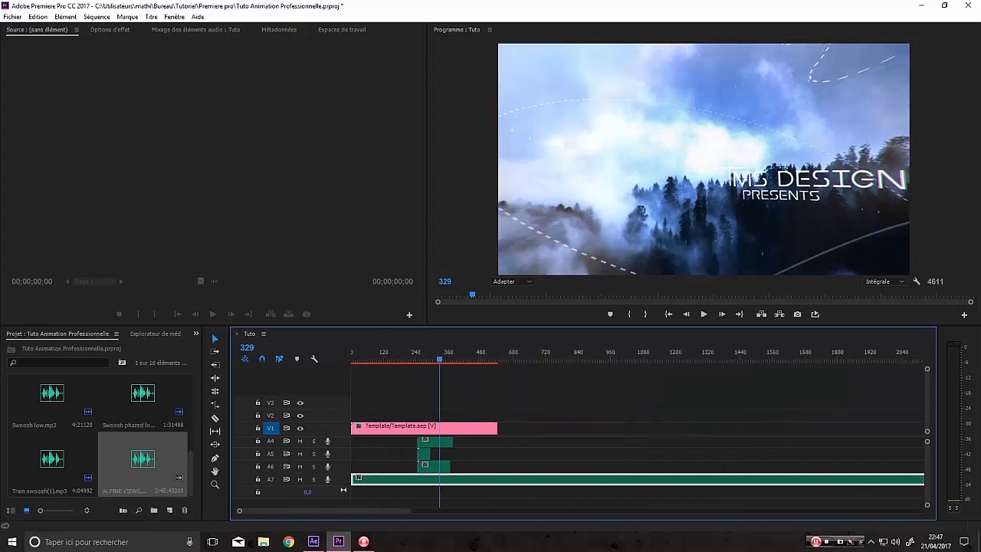
pyautogui.press('-')
pyautogui.press('-')
pyautogui.press('-')
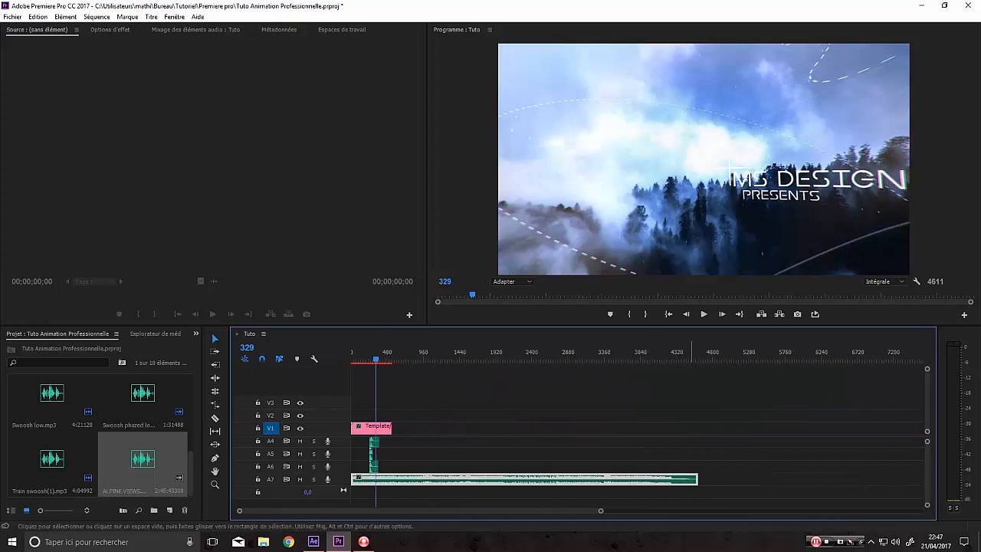
pyautogui.moveTo(697, 479); pyautogui.dragTo(391, 479)
pyautogui.press('-')
pyautogui.moveTo(637, 511); pyautogui.dragTo(327, 511)
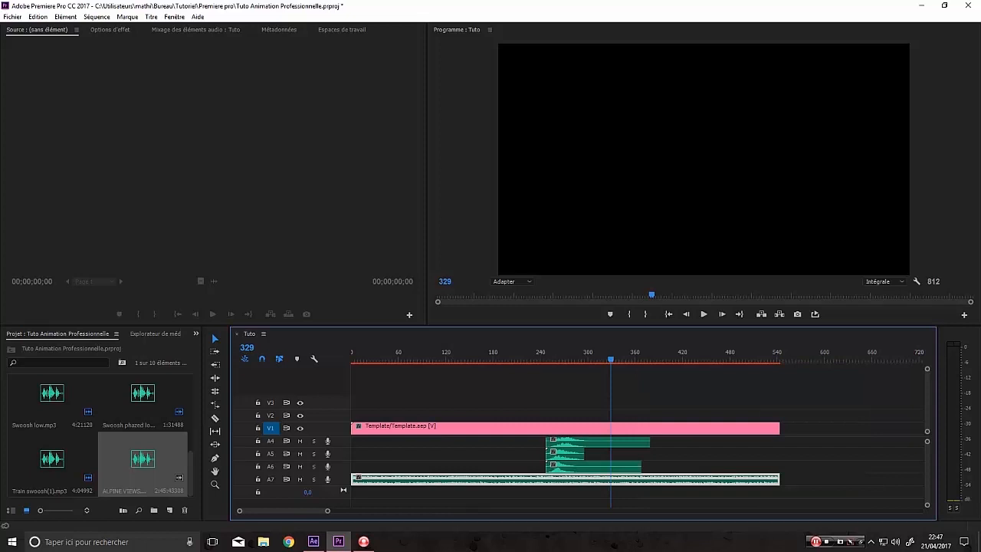
# Apply the Fondu au noir video transition to the start of the Template clip on V1
pyautogui.click(157, 333)
pyautogui.click(173, 334)
pyautogui.click(172, 333)
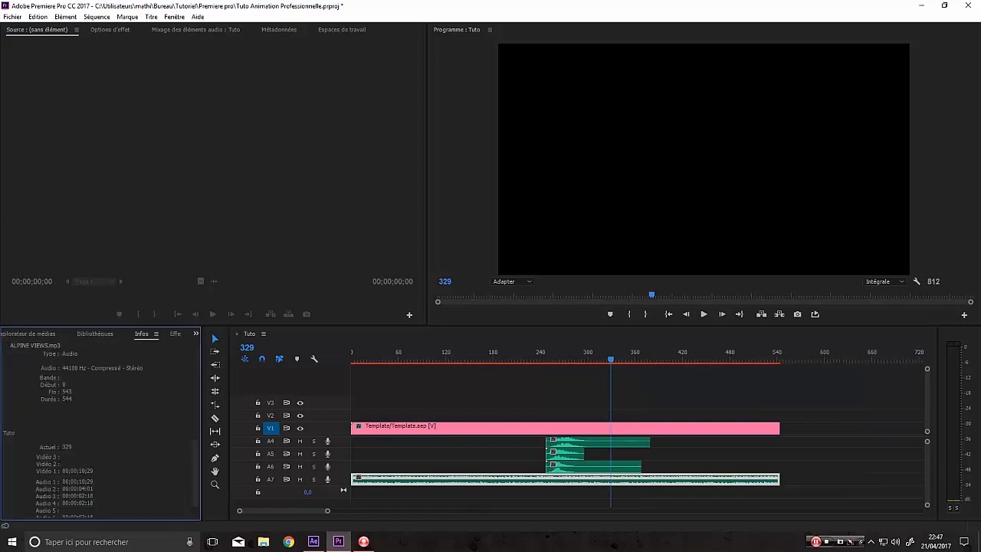
pyautogui.click(175, 334)
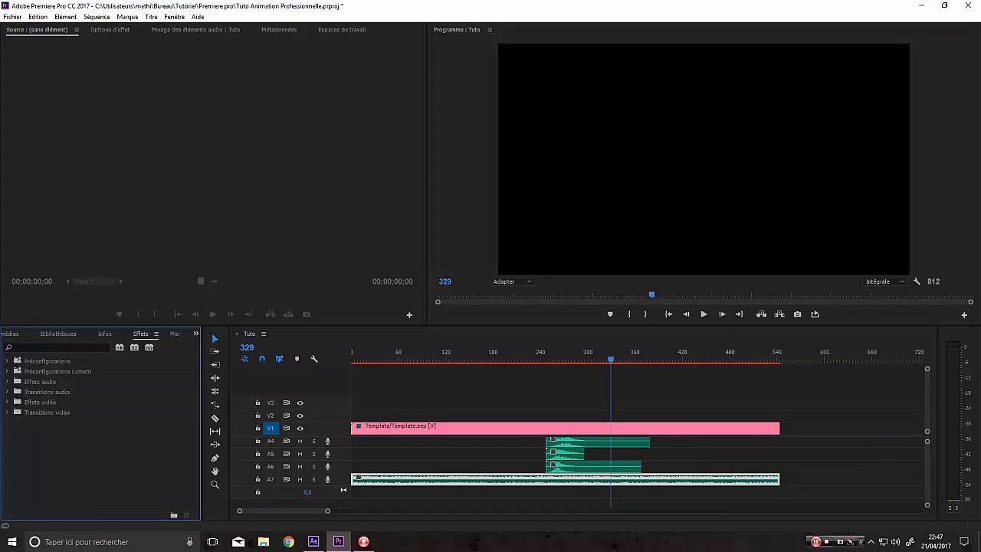
pyautogui.click(7, 391)
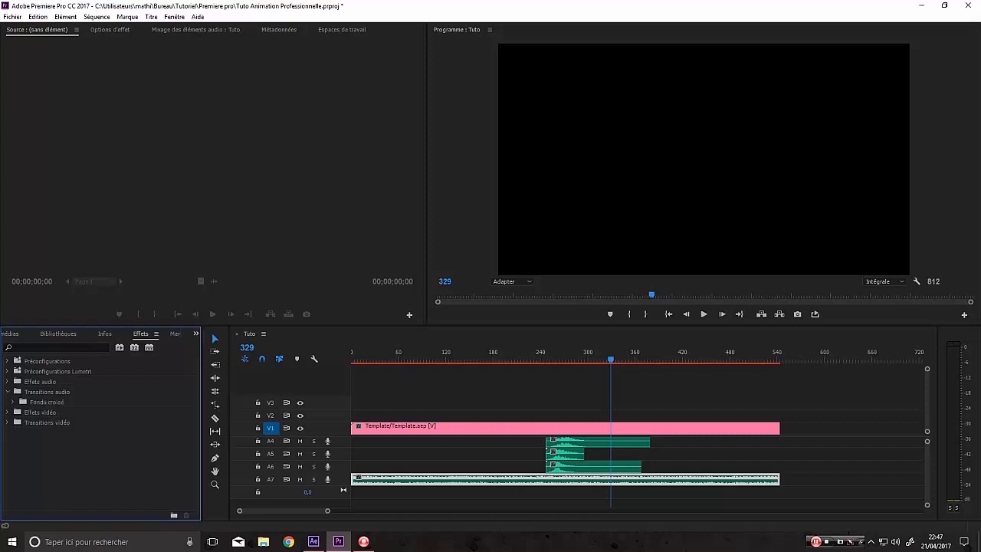
pyautogui.click(8, 392)
pyautogui.click(8, 412)
pyautogui.click(13, 443)
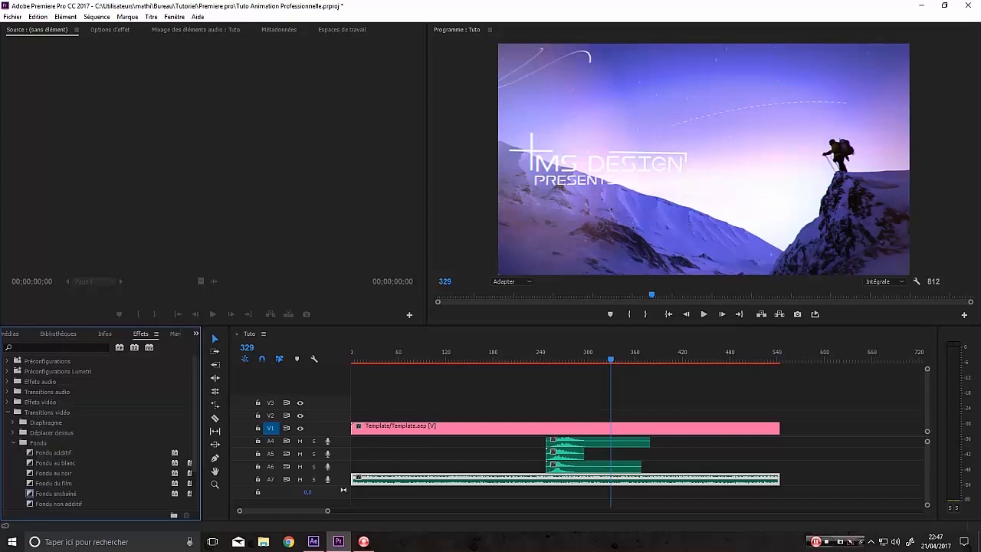
pyautogui.moveTo(54, 473); pyautogui.dragTo(357, 430)
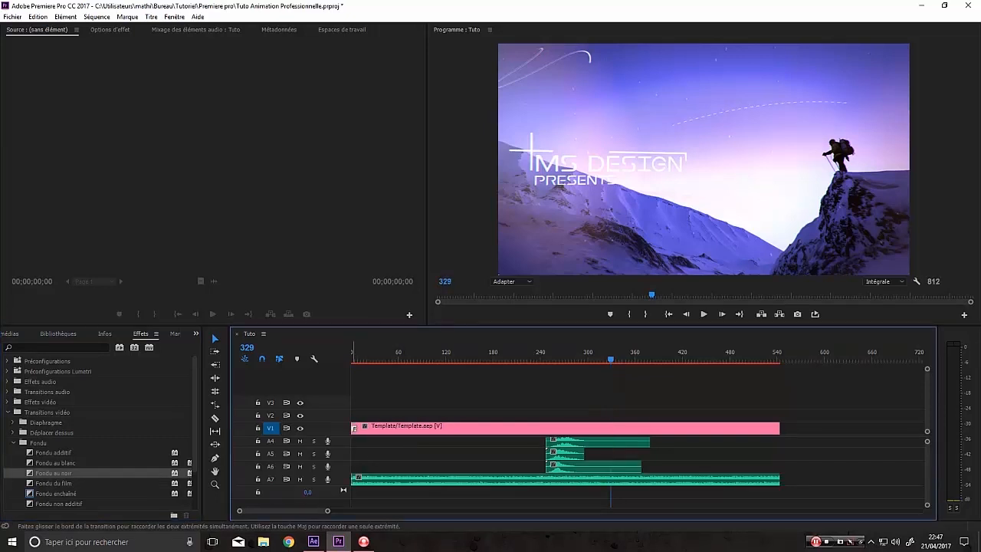
# Apply the Fondu au blanc transition to the end of the Template clip on V1, shorten it, and play the ending
pyautogui.moveTo(56, 463); pyautogui.dragTo(769, 430)
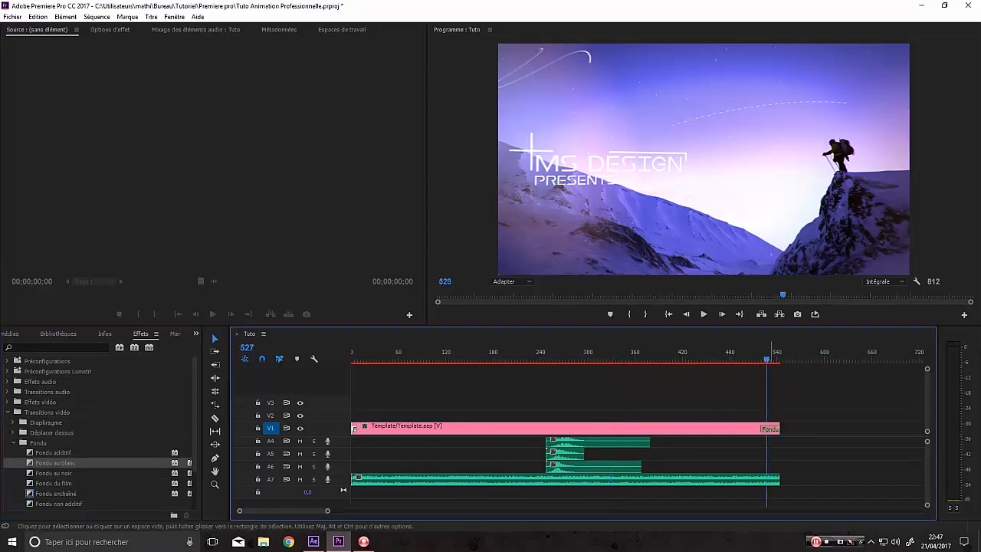
pyautogui.moveTo(761, 430); pyautogui.dragTo(770, 429)
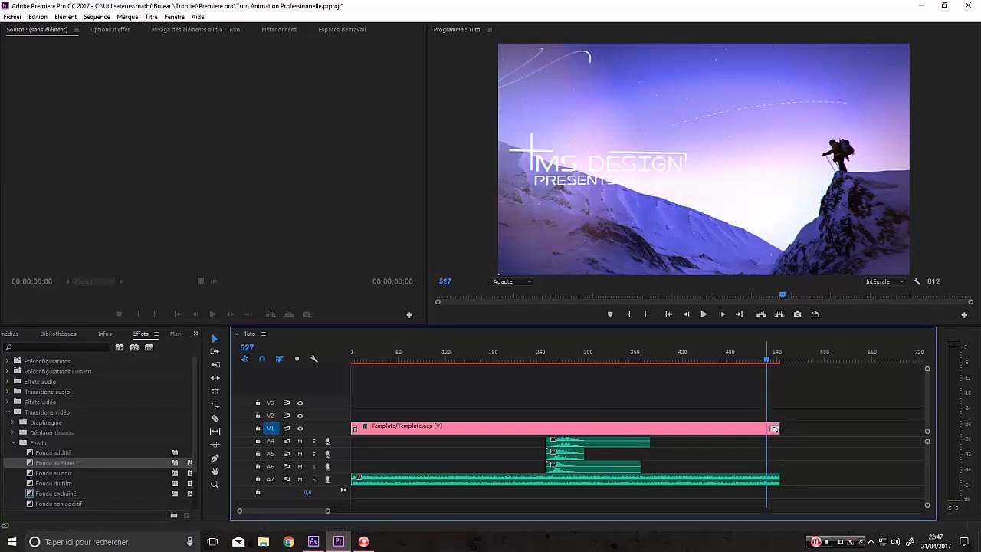
pyautogui.press('space')
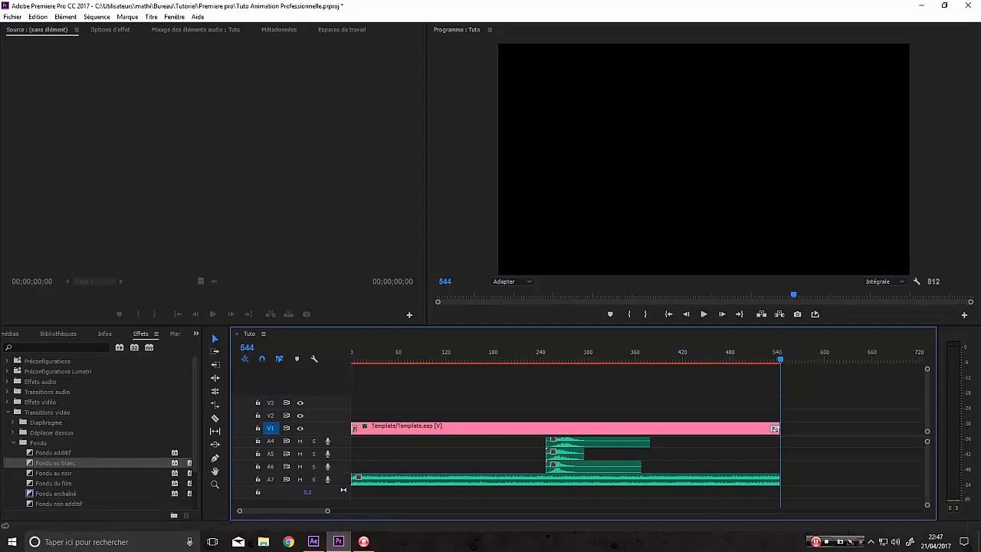
# Mark the sequence's in point at frame 0 and its out point at frame 543, and return the playhead to the start
pyautogui.press('Home')
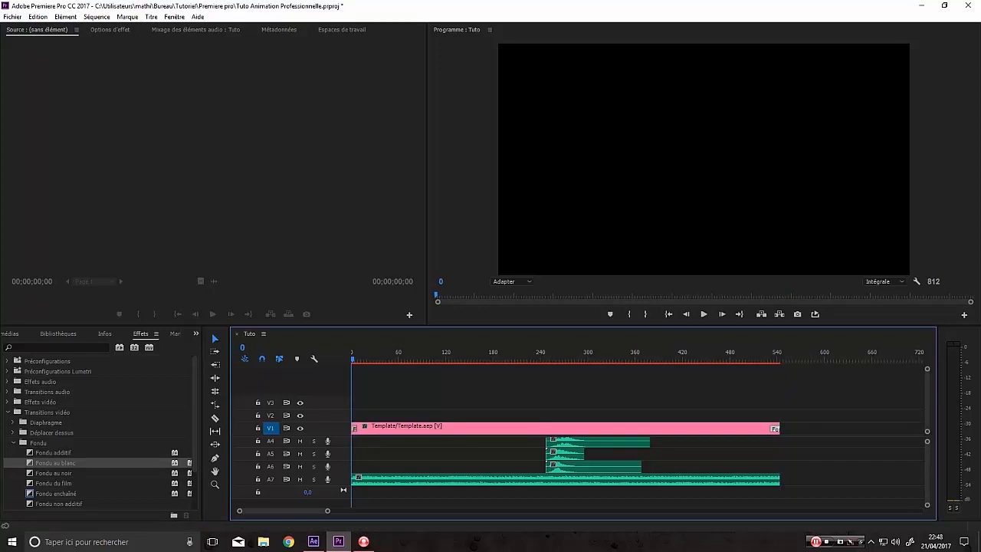
pyautogui.press('i')
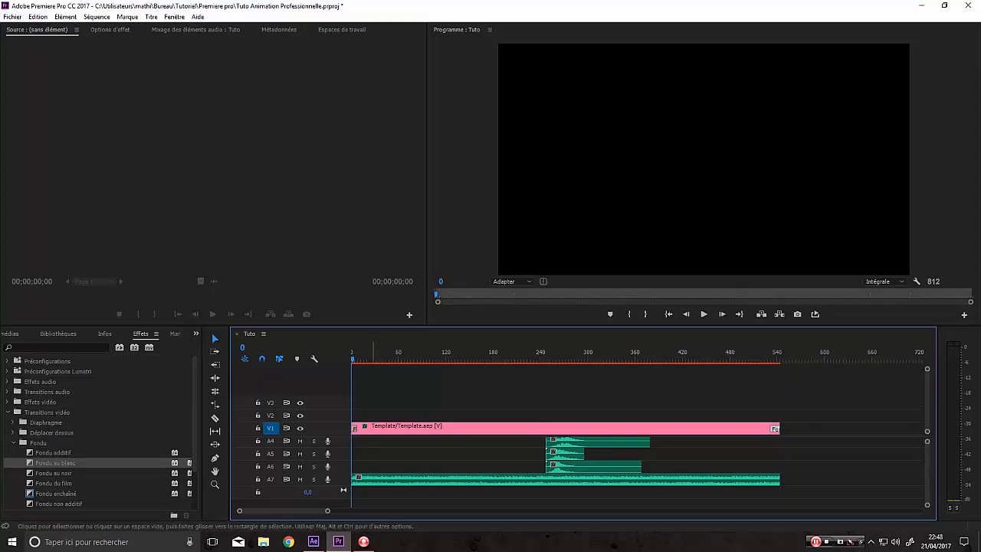
pyautogui.moveTo(773, 353); pyautogui.dragTo(779, 353)
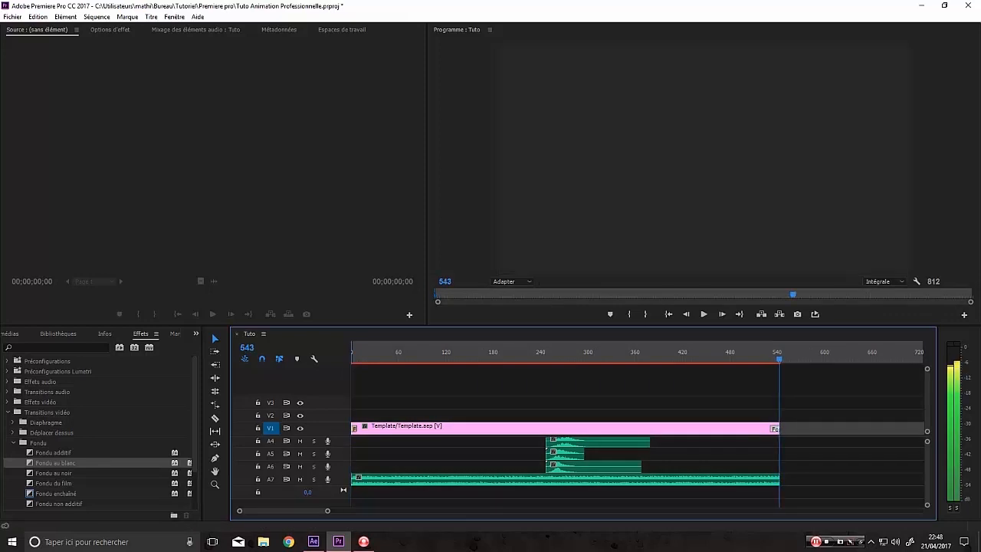
pyautogui.press('o')
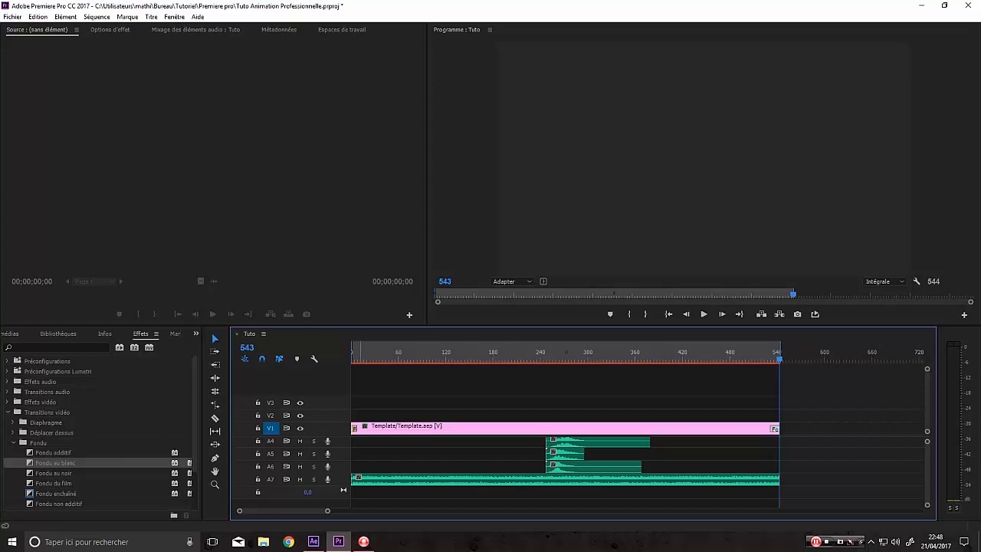
pyautogui.press('Home')
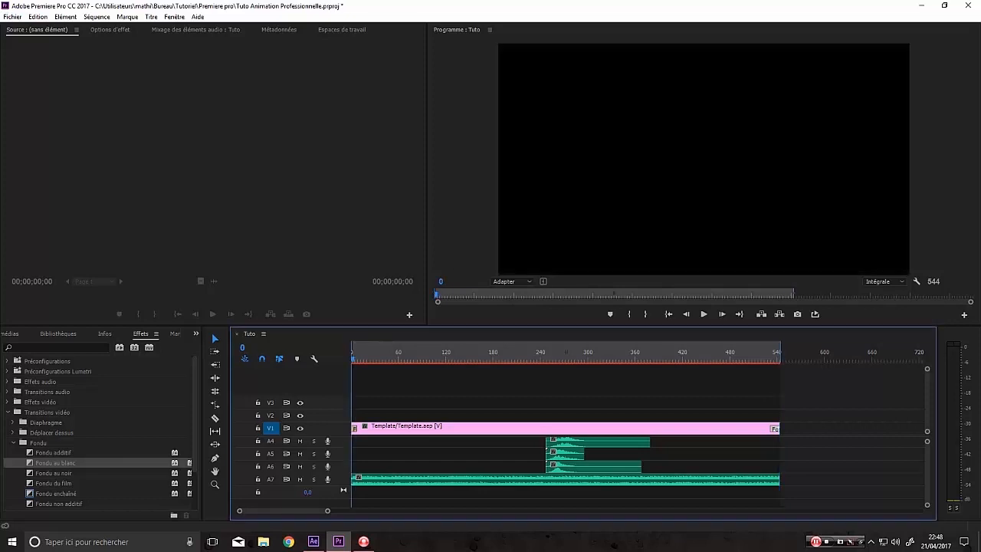
# Open the media export settings for the Tuto sequence and keep H.264 as the format
pyautogui.hotkey('alt', 'f')
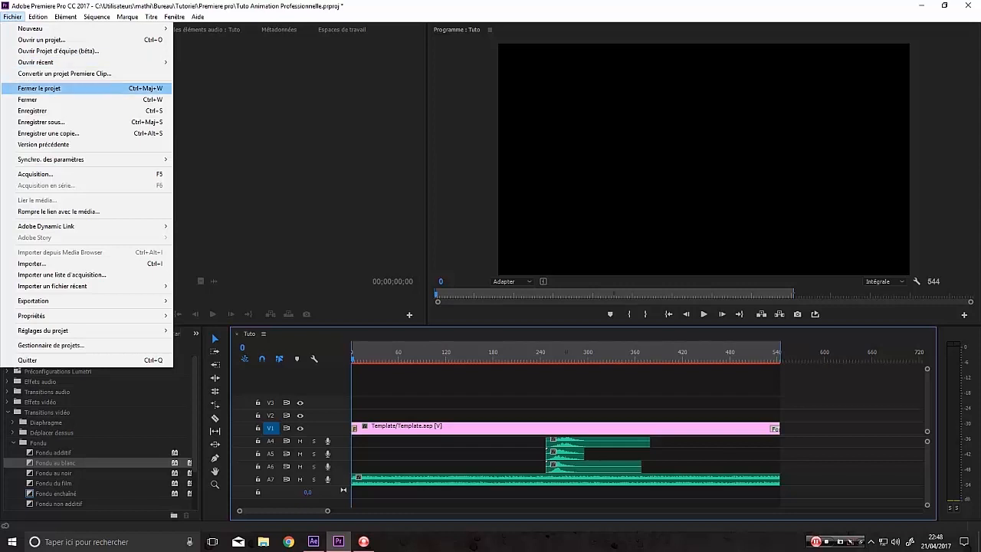
pyautogui.press('Right')
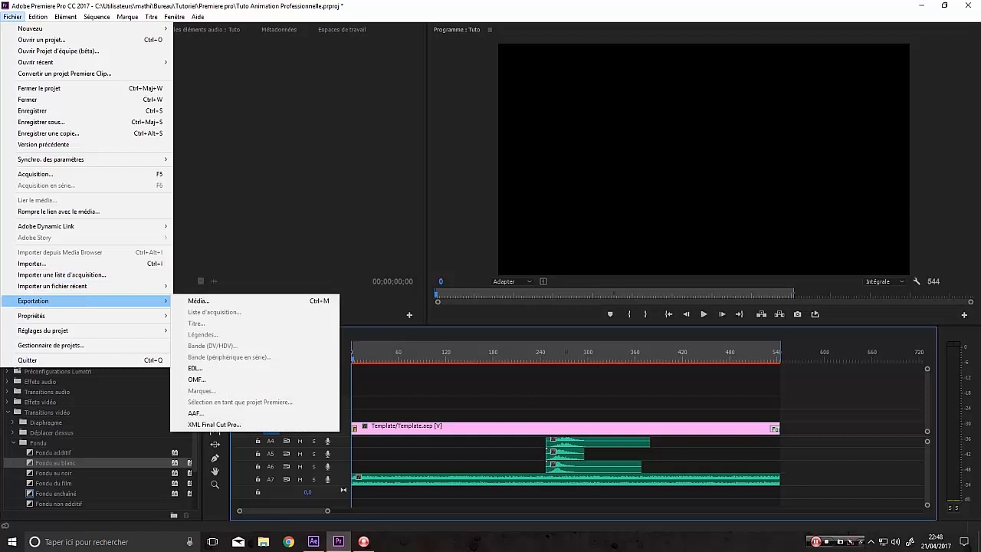
pyautogui.press('Return')
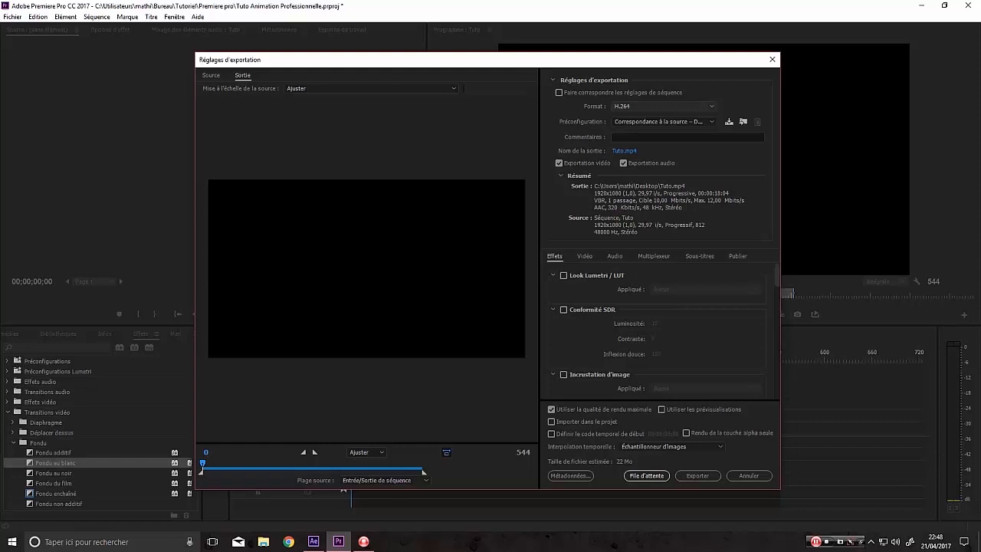
pyautogui.click(664, 107)
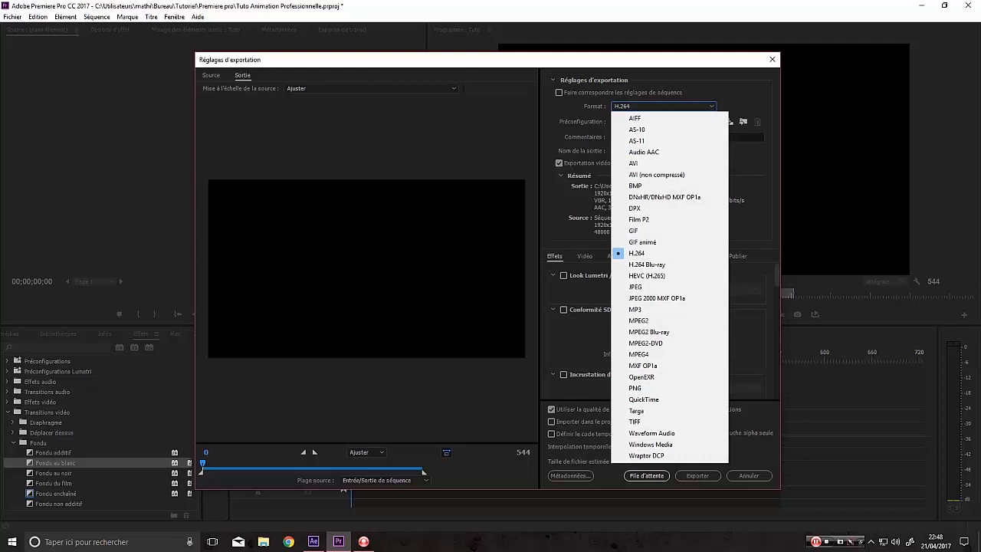
pyautogui.press('Escape')
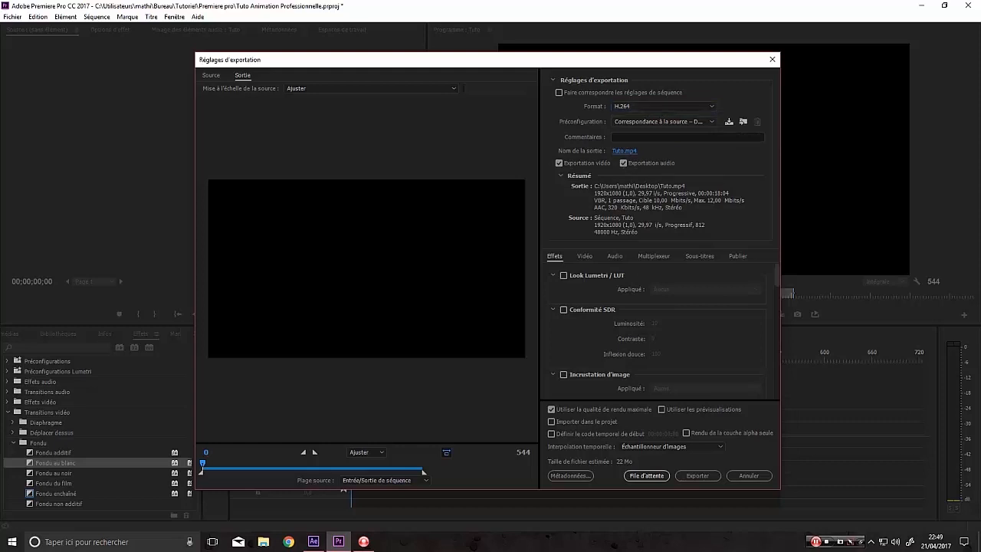
# Name the export output file Tutorendu.mp4 and save it to the Desktop (Bureau)
pyautogui.click(624, 150)
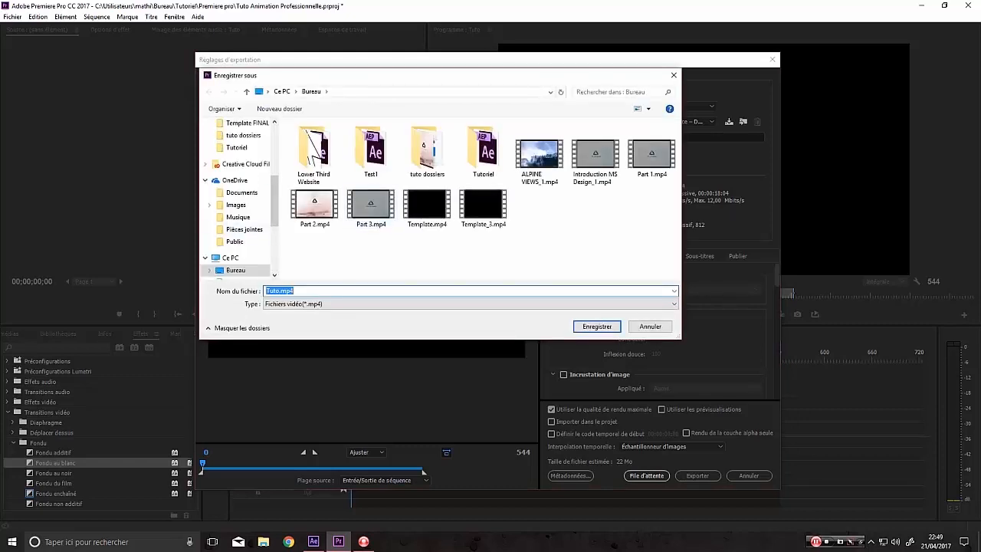
pyautogui.click(280, 292)
pyautogui.write('rendu')
pyautogui.click(597, 326)
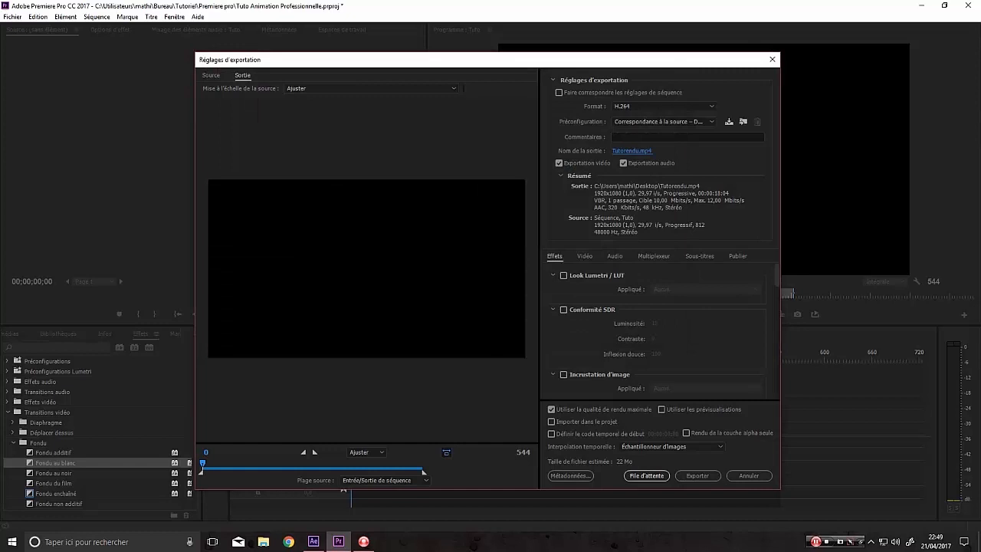
# Review the video, audio, multiplexer, captions, publishing and effects settings of the export
pyautogui.click(585, 256)
pyautogui.click(615, 256)
pyautogui.click(654, 256)
pyautogui.click(699, 256)
pyautogui.click(738, 256)
pyautogui.click(555, 256)
pyautogui.scroll(-6, 659, 330)
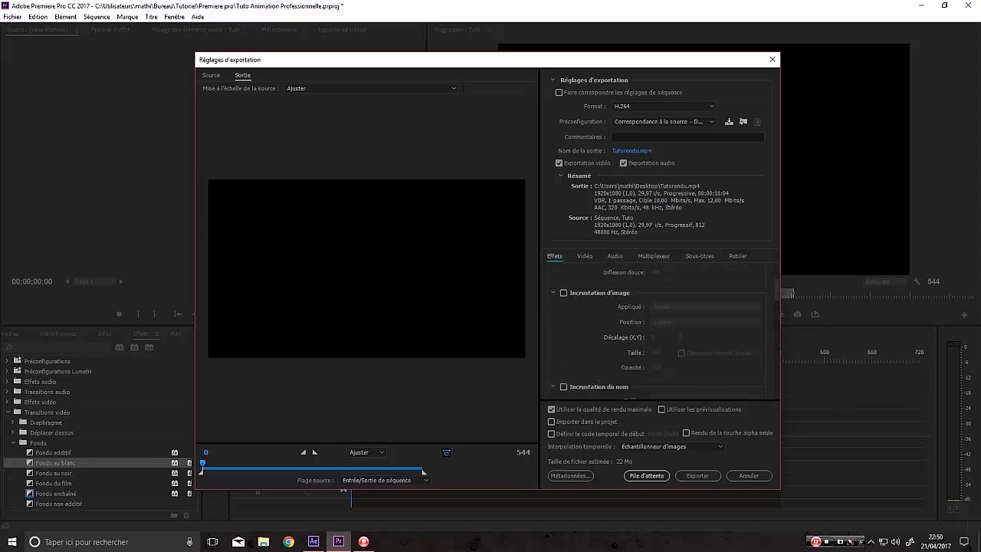
# Keep maximum render quality enabled for the export and send it to the Media Encoder queue
pyautogui.click(551, 409)
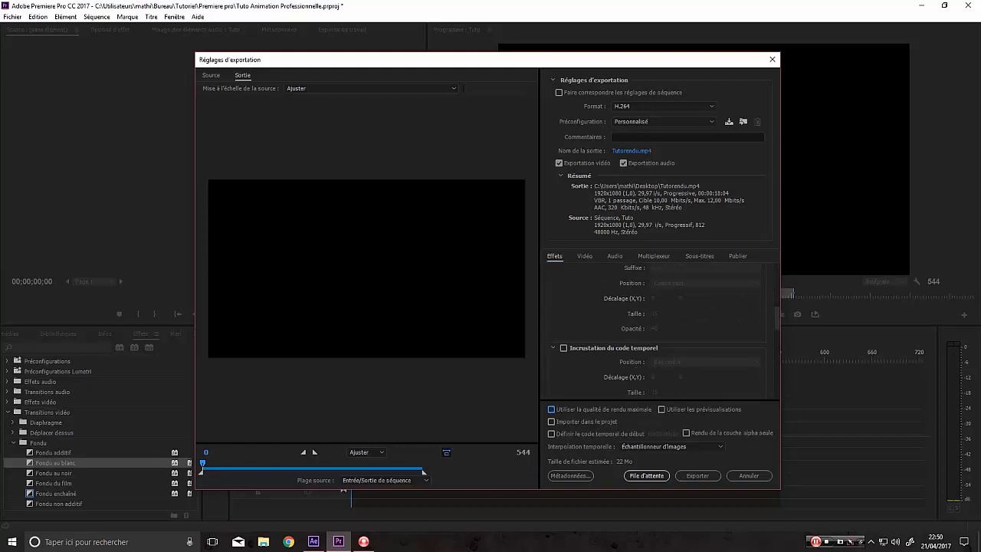
pyautogui.click(552, 409)
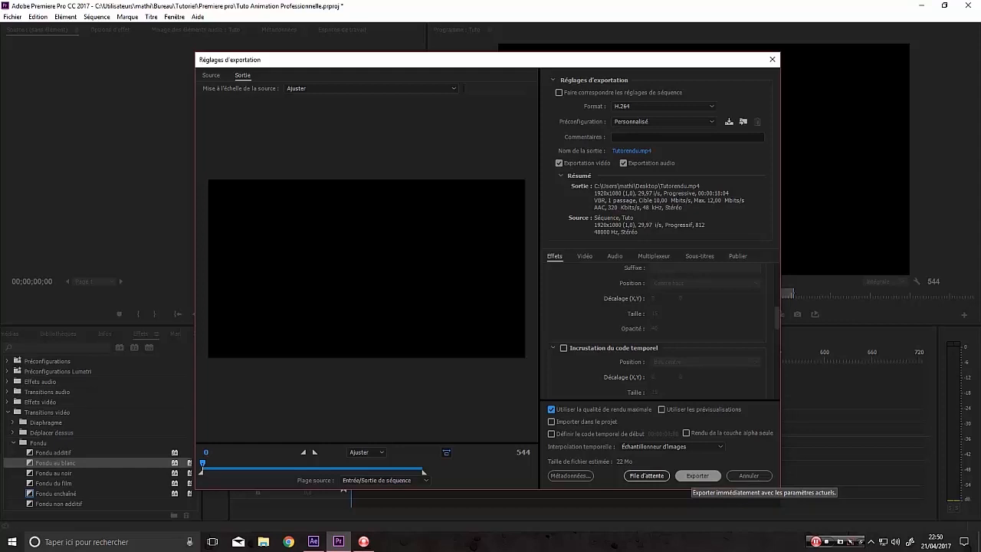
pyautogui.click(646, 476)
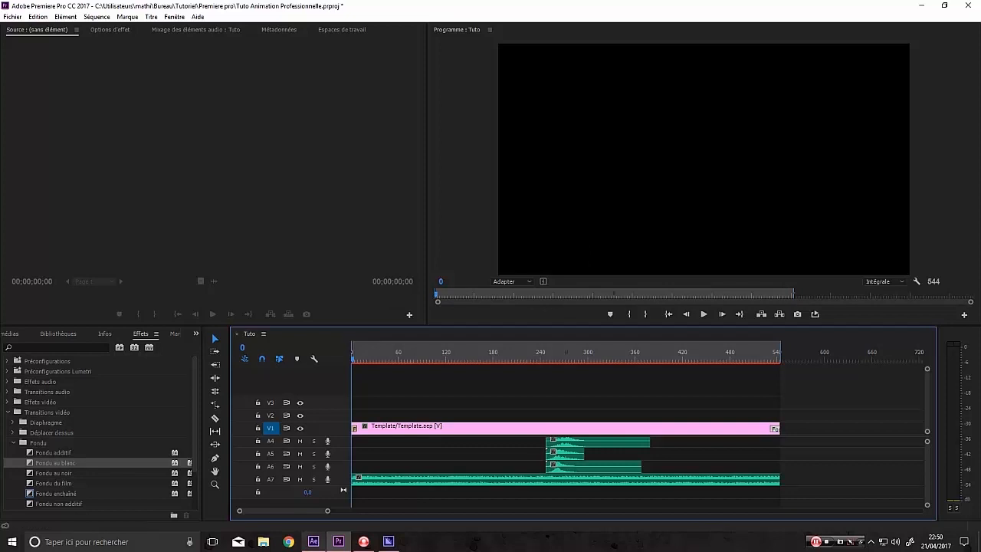
# Switch to After Effects and look at the export options available for the Template composition
pyautogui.click(314, 541)
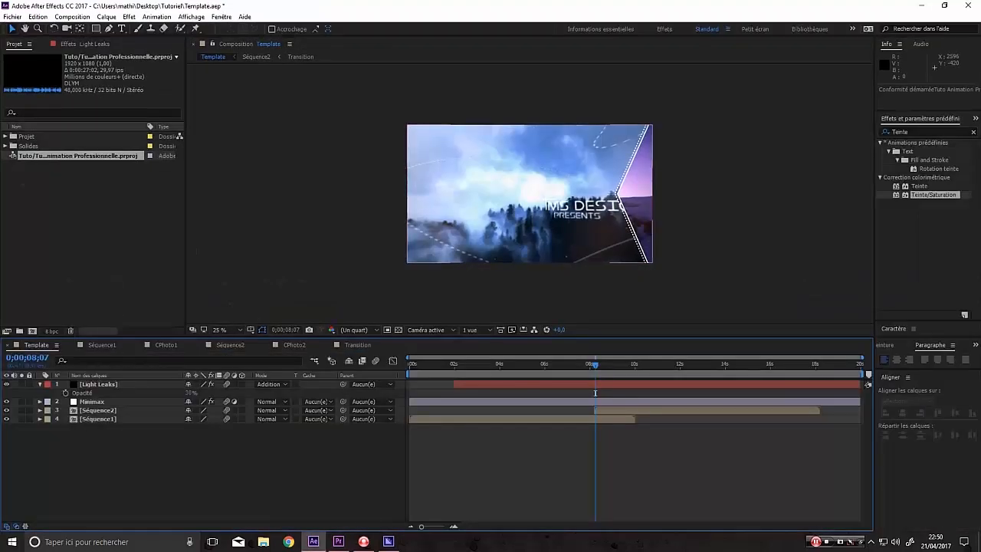
pyautogui.click(13, 17)
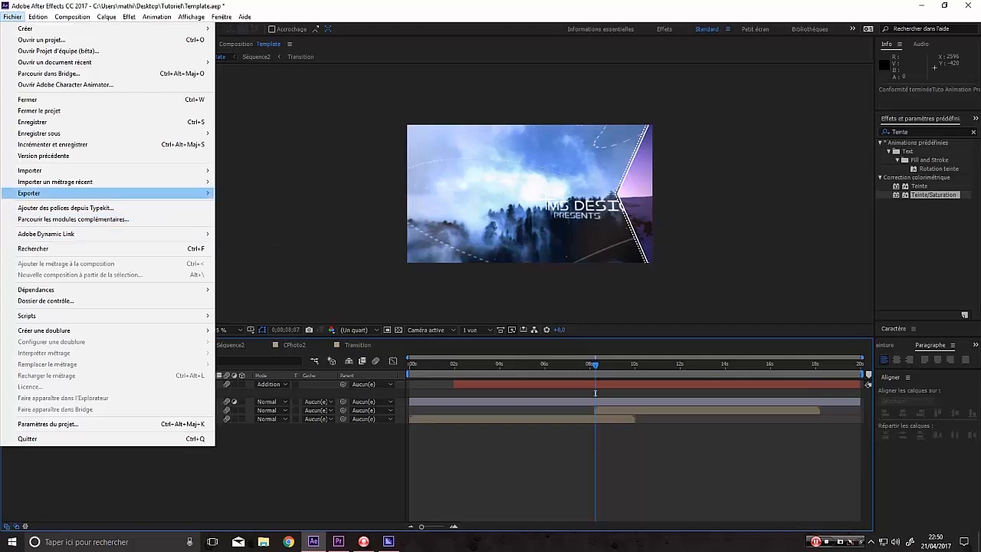
pyautogui.moveTo(46, 193)
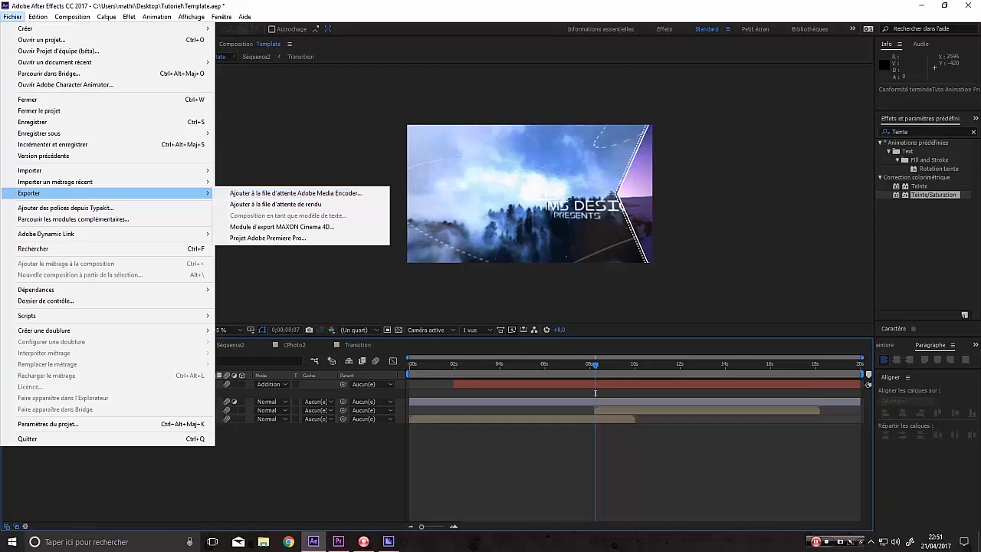
pyautogui.click(626, 66)
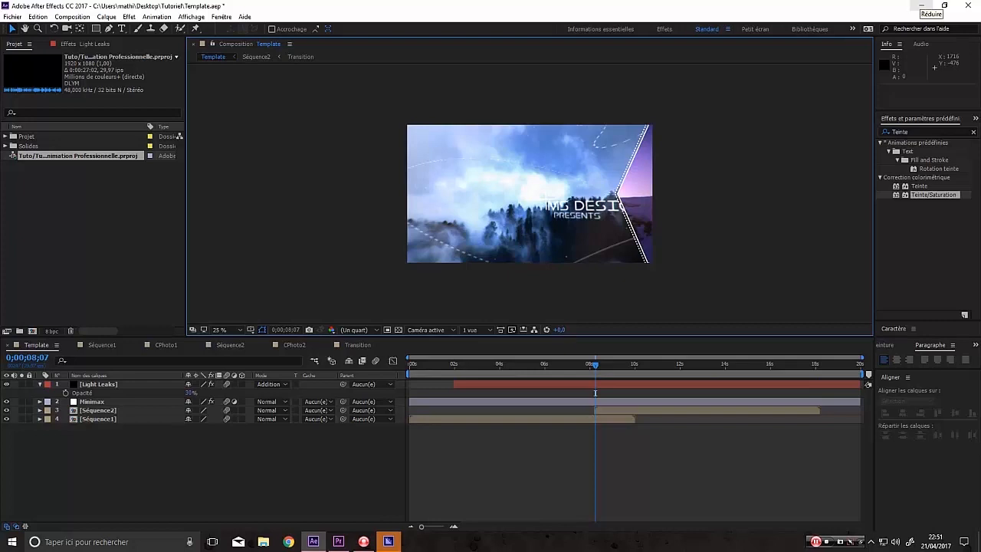
# Leave After Effects for Media Encoder, select the Tuto job in the queue and start encoding
pyautogui.click(922, 6)
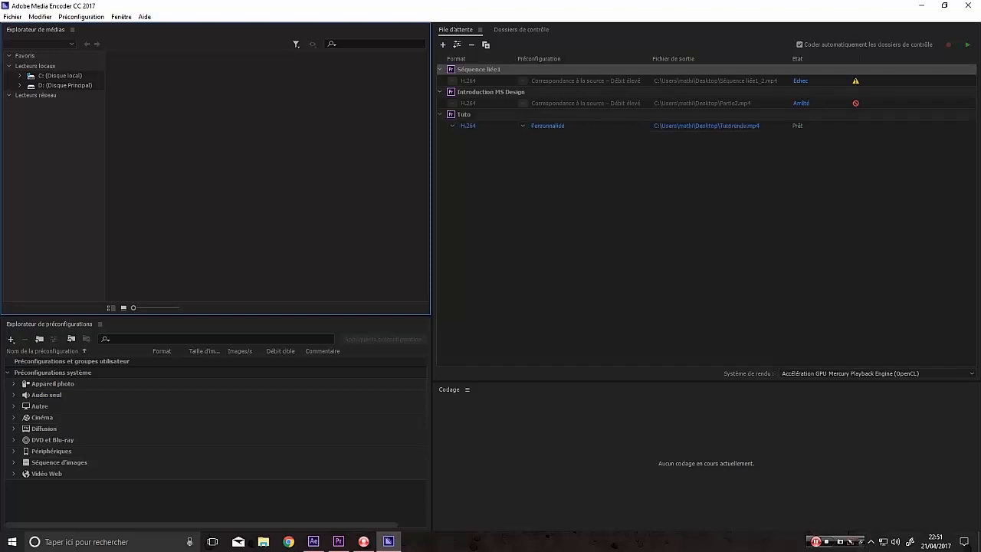
pyautogui.click(477, 115)
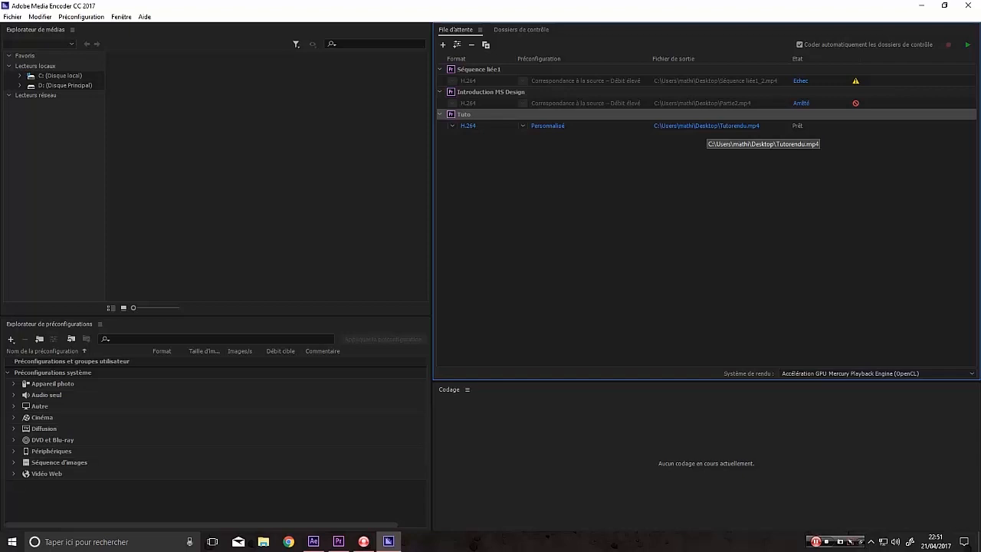
pyautogui.click(968, 45)
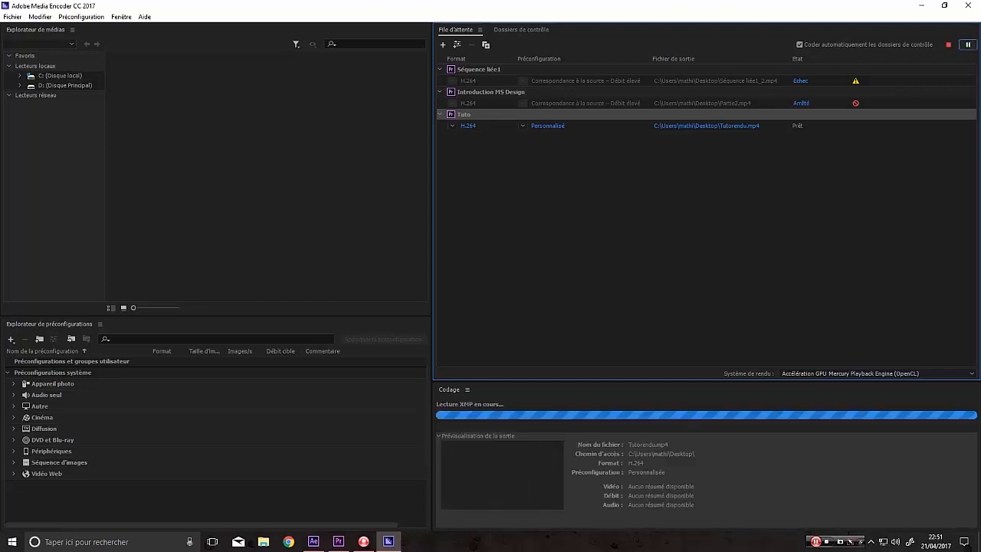